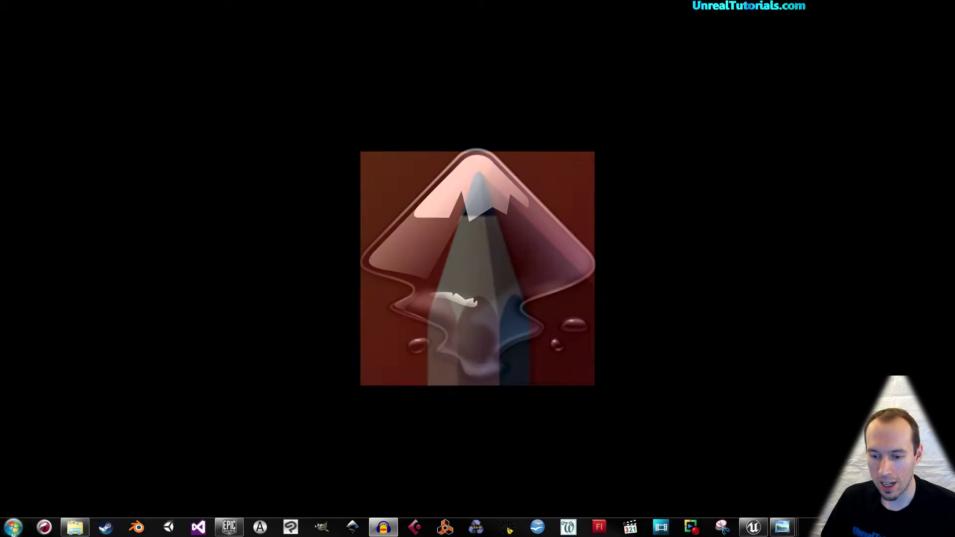
# Visit gimp.org in a maximized web browser, then close the browser.
pyautogui.click(45, 527)
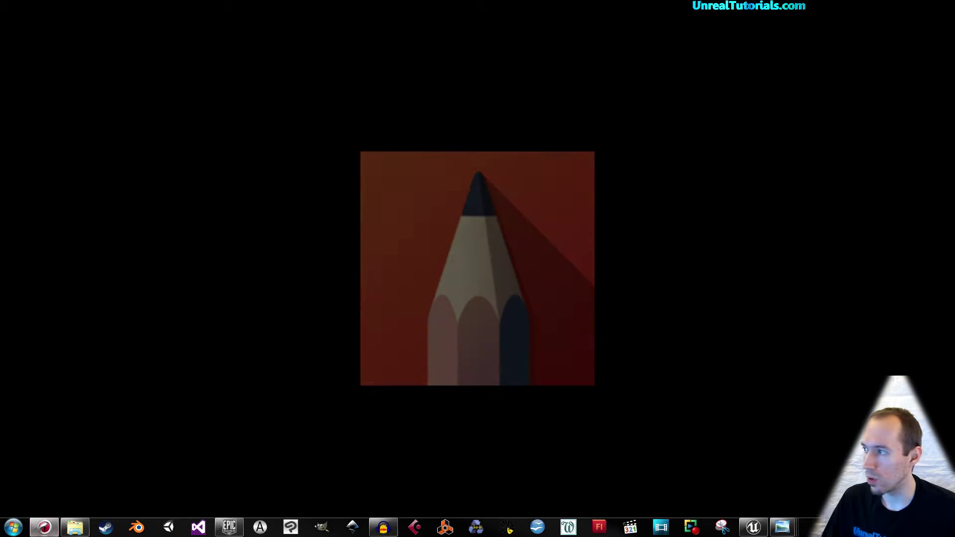
pyautogui.moveTo(560, 5); pyautogui.dragTo(583, 0)
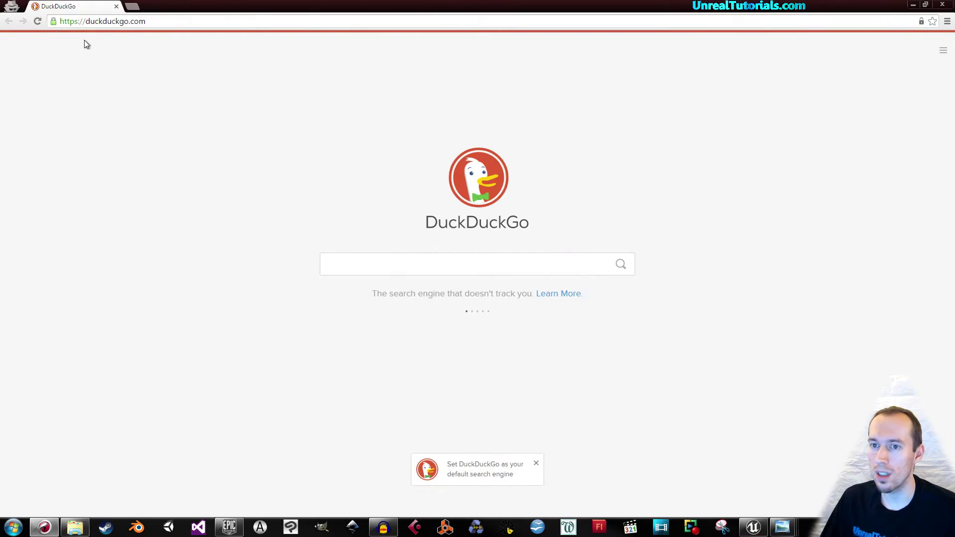
pyautogui.click(174, 20)
pyautogui.write('gimp.org')
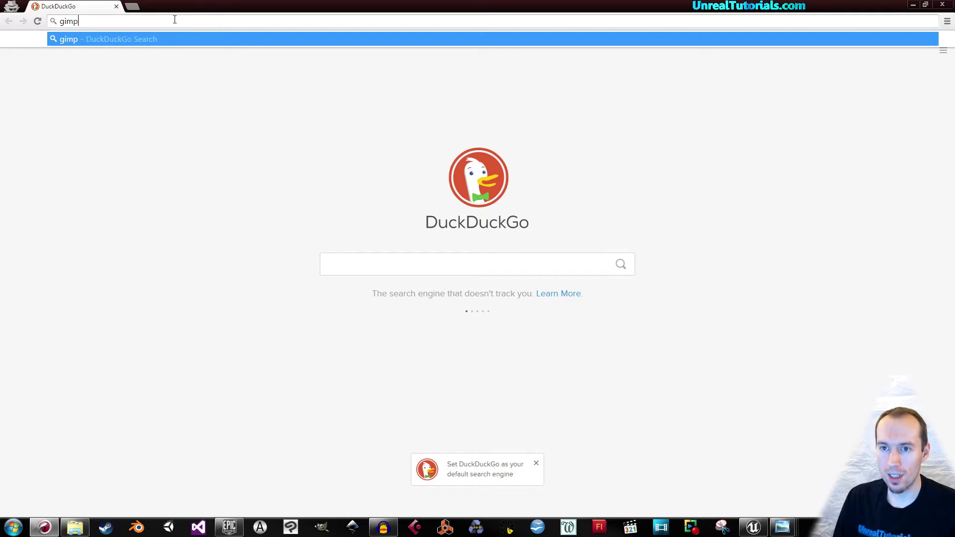
pyautogui.press('Return')
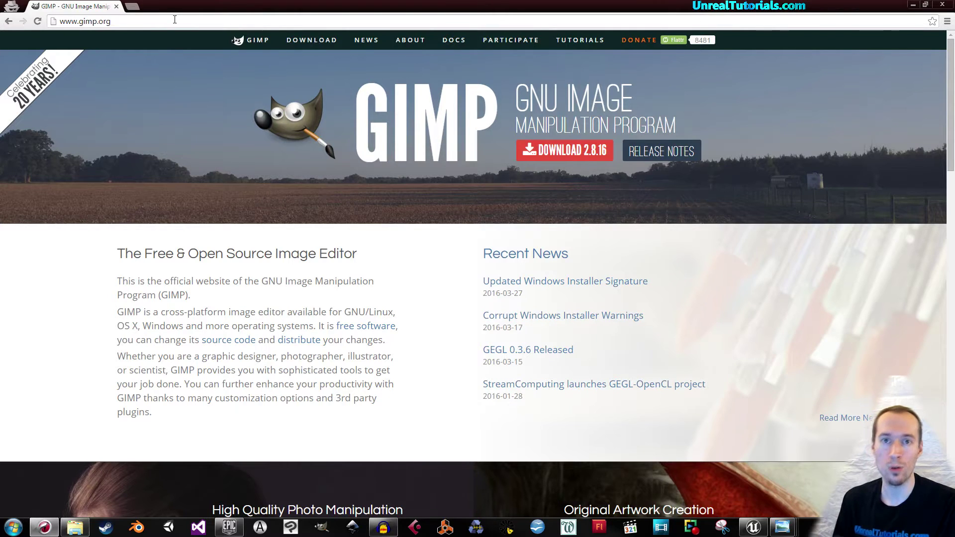
pyautogui.click(942, 5)
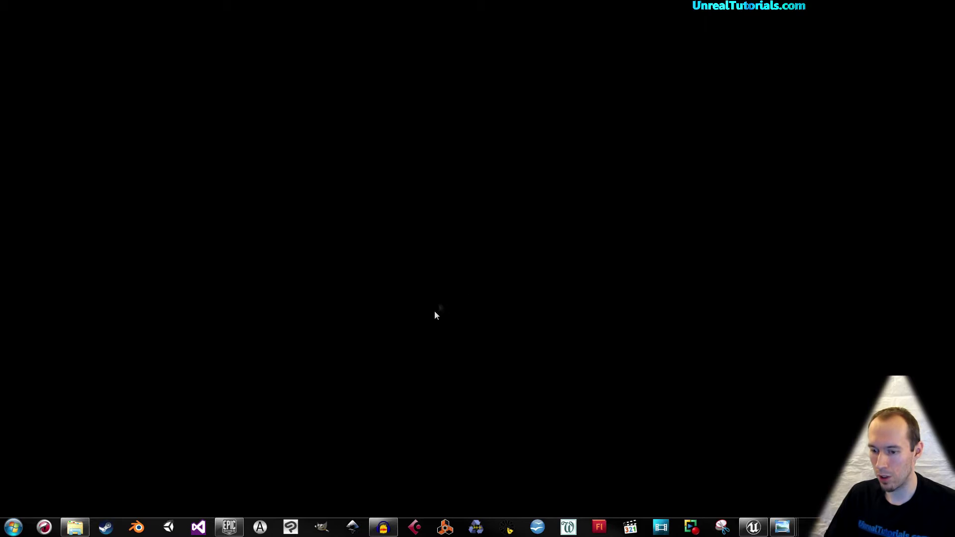
# Save the current map as Level-1 in the StarterContent/Maps folder.
pyautogui.click(753, 527)
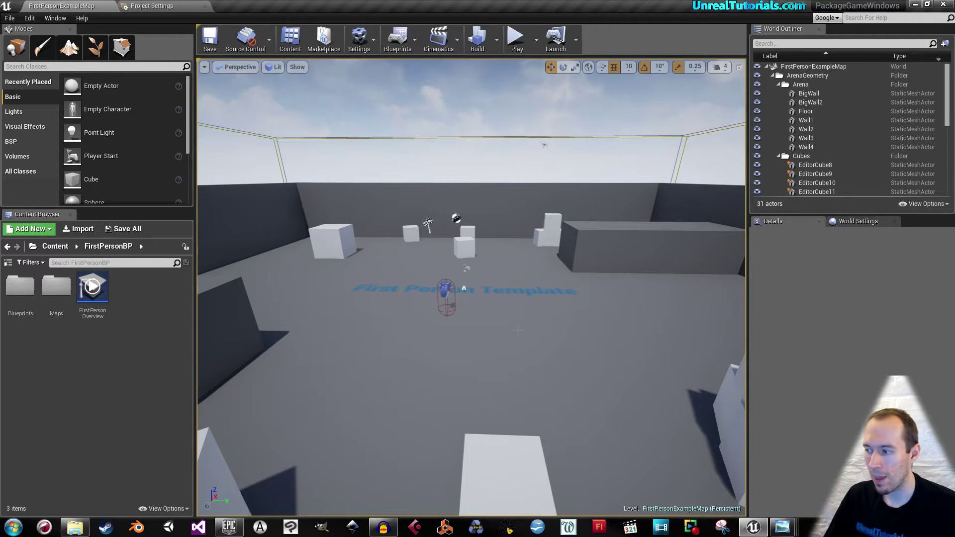
pyautogui.moveTo(219, 339); pyautogui.dragTo(219, 349)
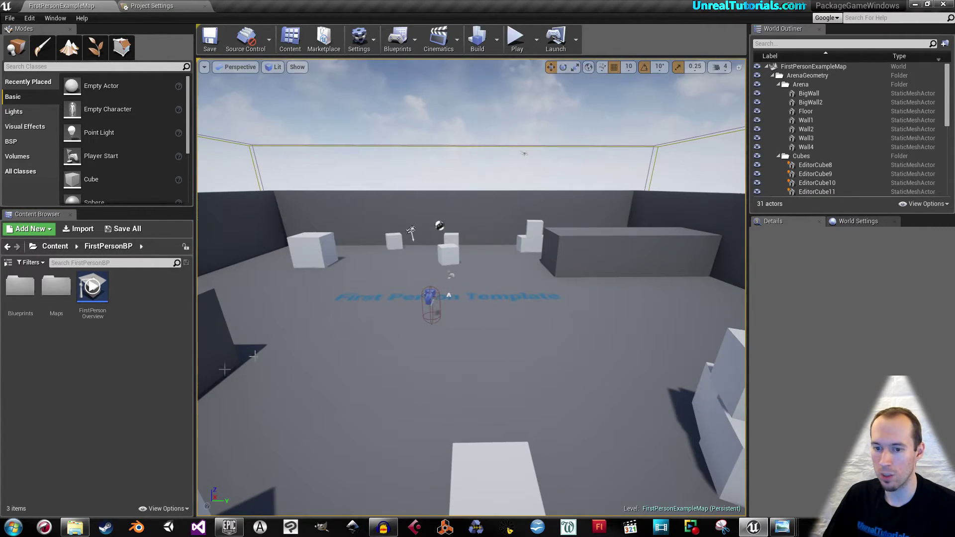
pyautogui.rightClick(162, 345)
pyautogui.click(9, 18)
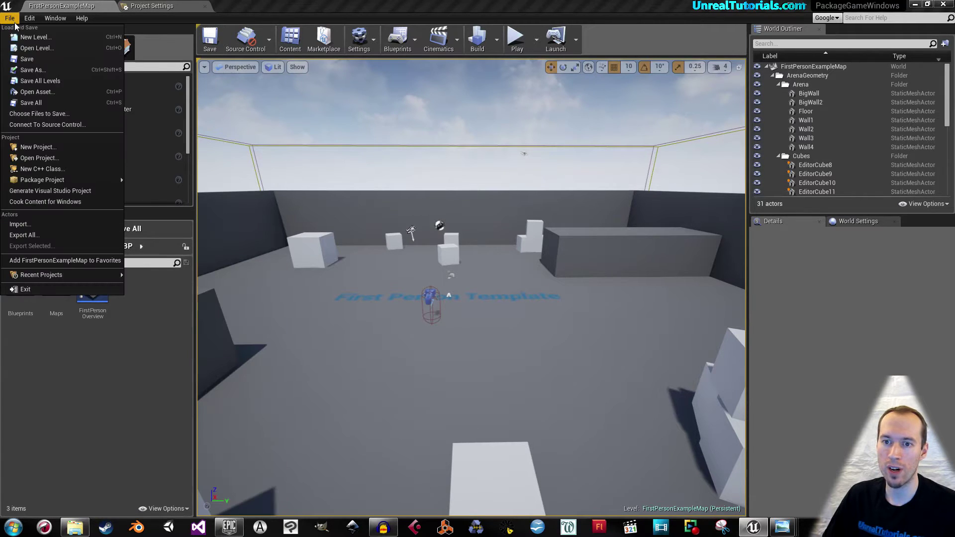
pyautogui.click(30, 70)
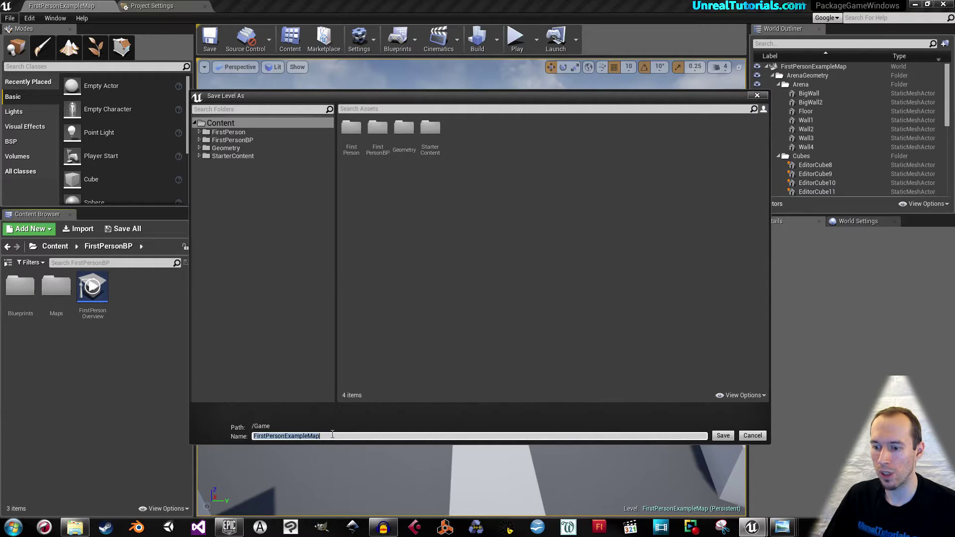
pyautogui.write('Level')
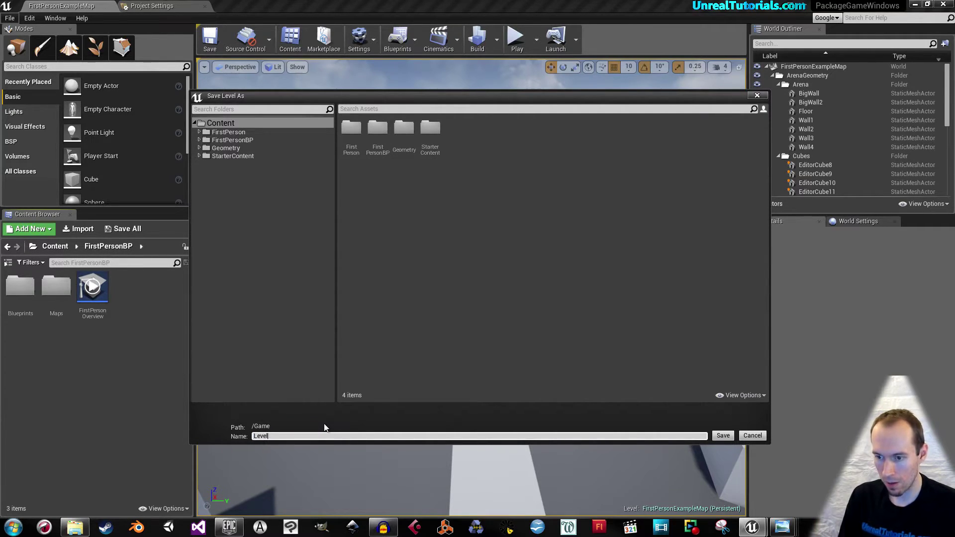
pyautogui.write('-1')
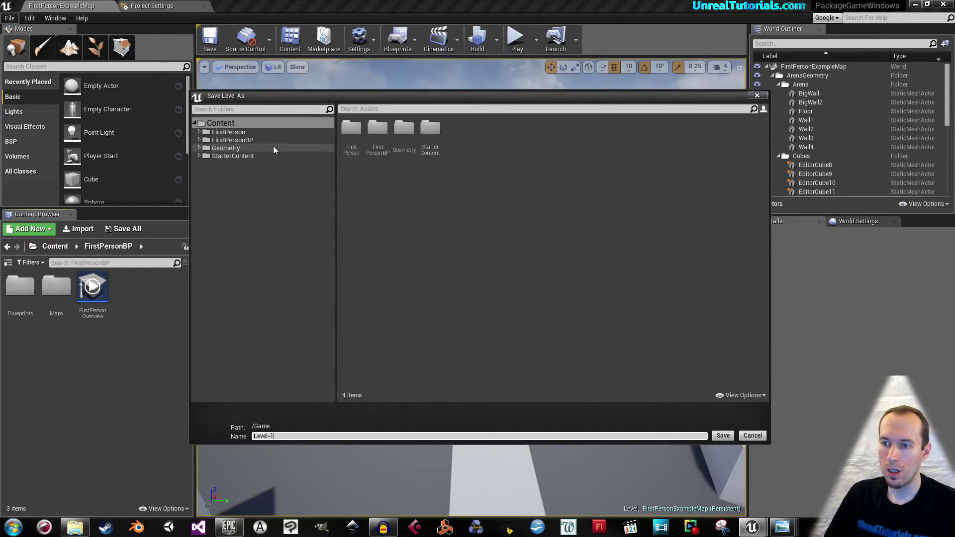
pyautogui.click(199, 156)
pyautogui.click(222, 196)
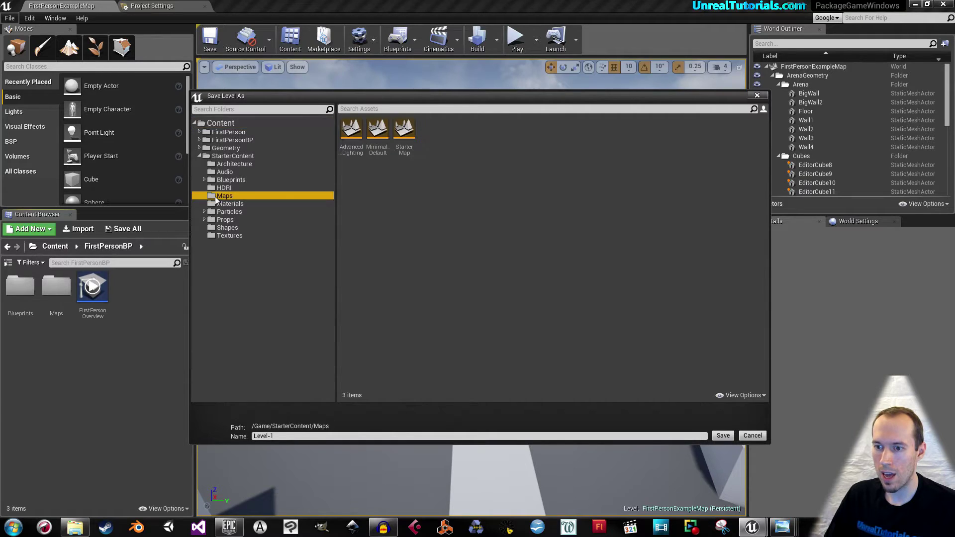
pyautogui.click(339, 436)
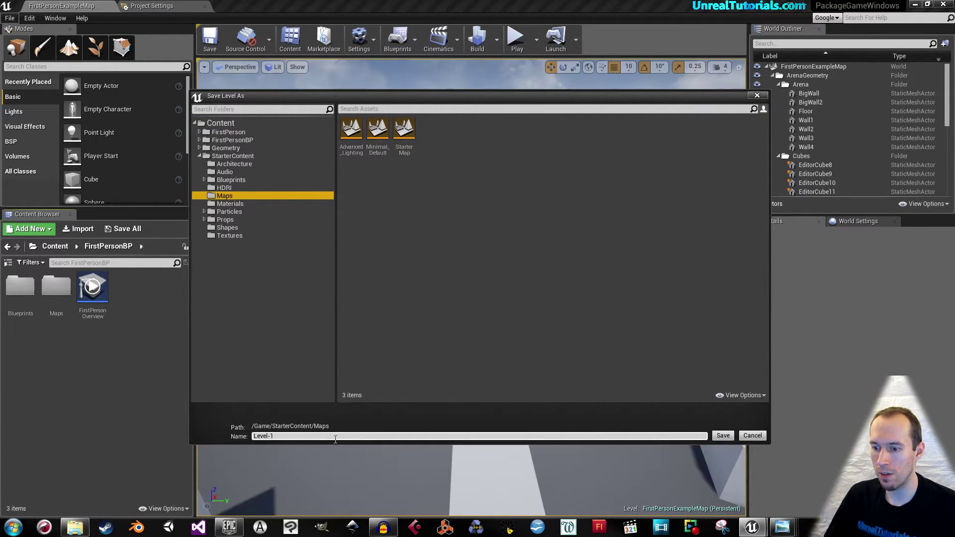
pyautogui.click(723, 436)
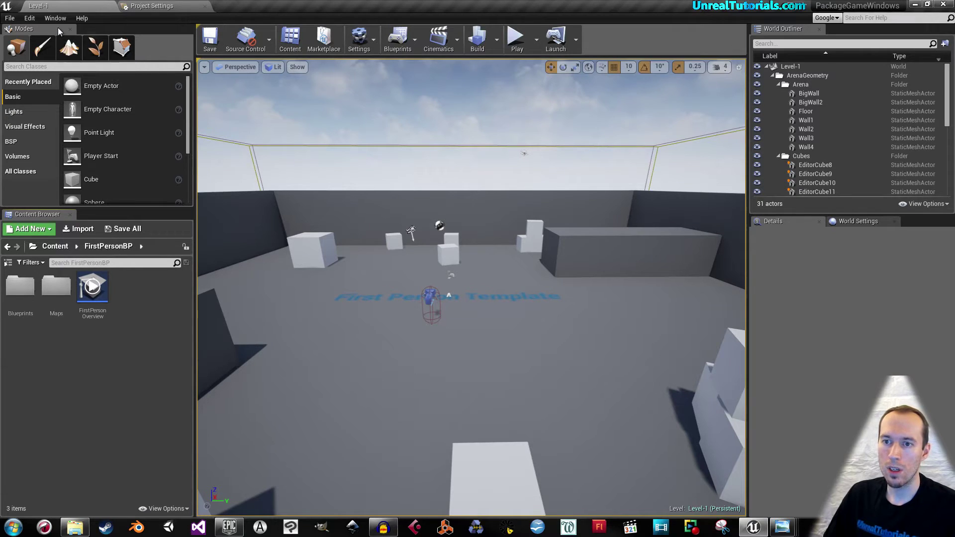
pyautogui.click(38, 21)
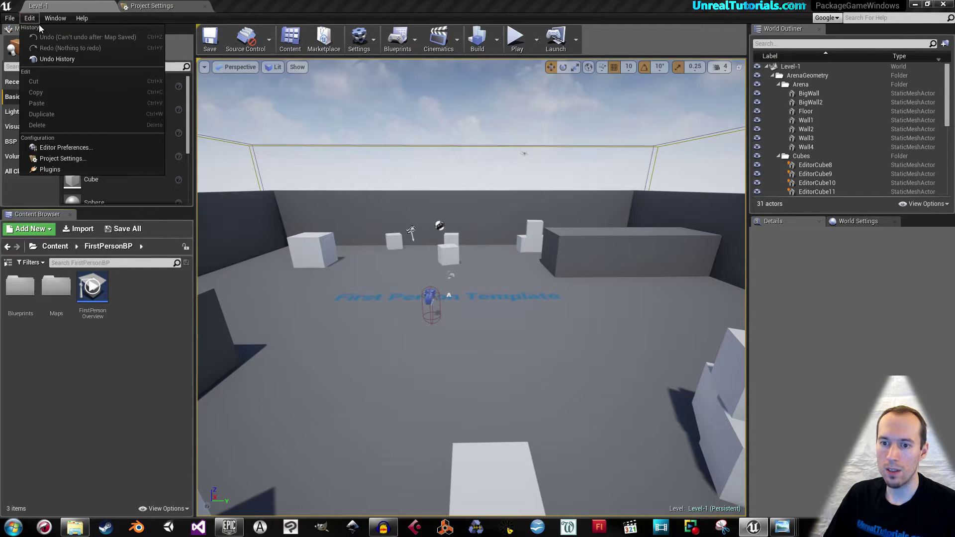
# In Project Settings > Description, enter the company name, homepage URL and support contact e-mail.
pyautogui.click(74, 159)
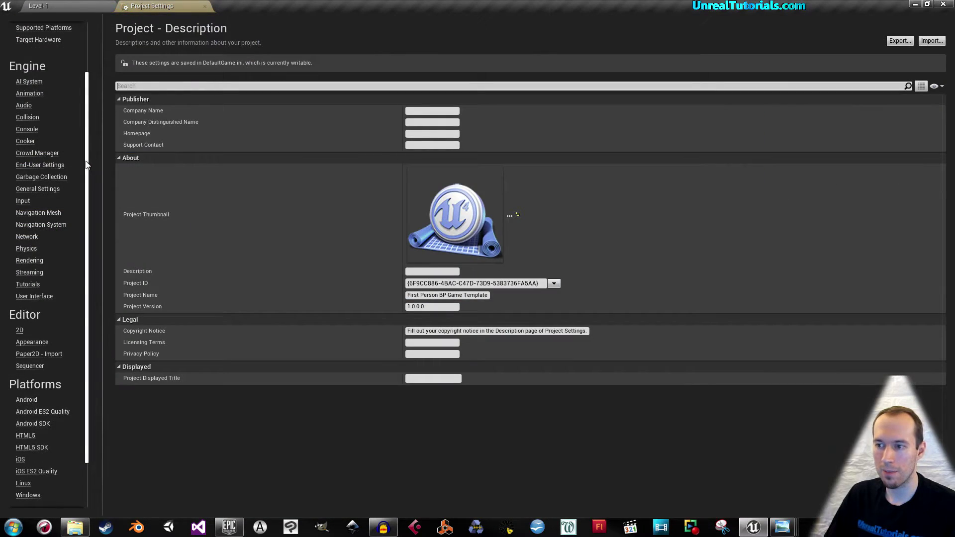
pyautogui.scroll(2, 70, 150)
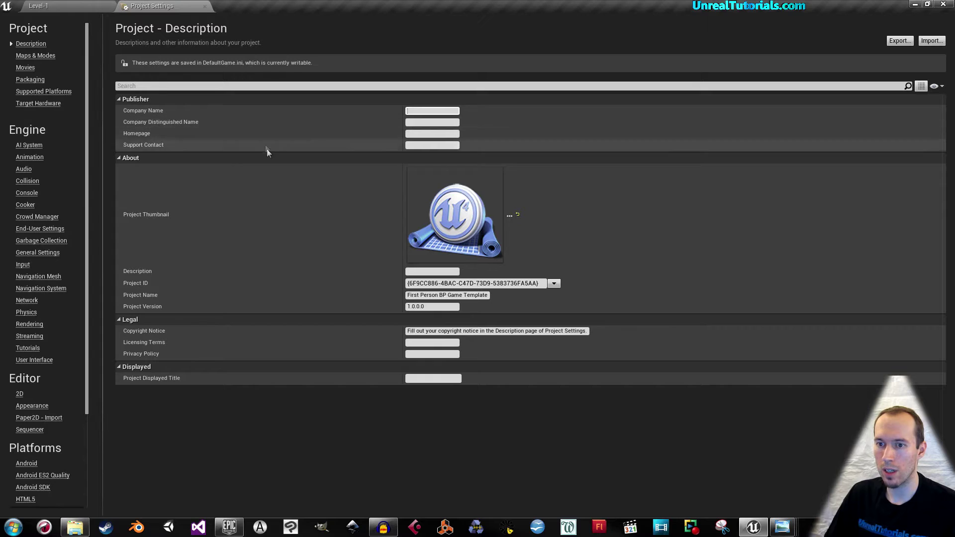
pyautogui.write('Ormst')
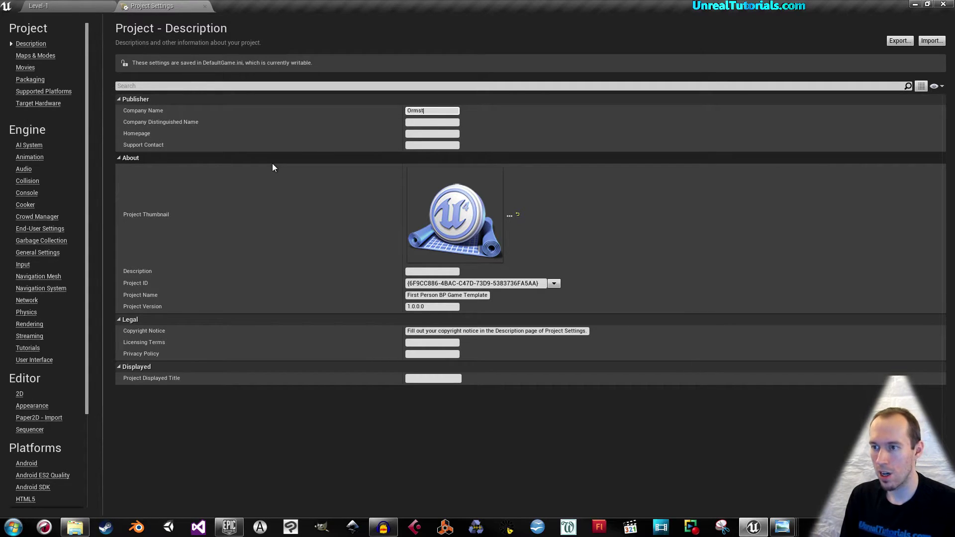
pyautogui.write('ad Multimedia')
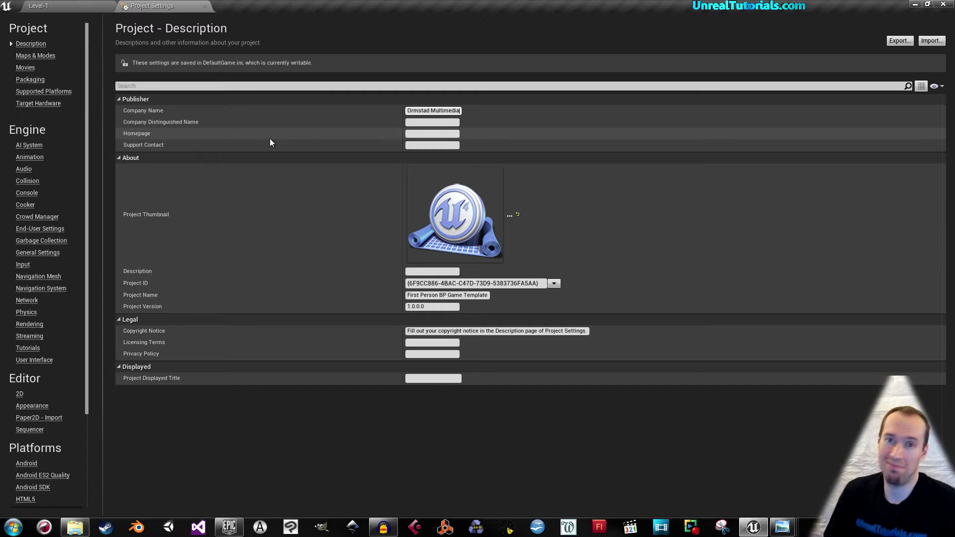
pyautogui.click(421, 134)
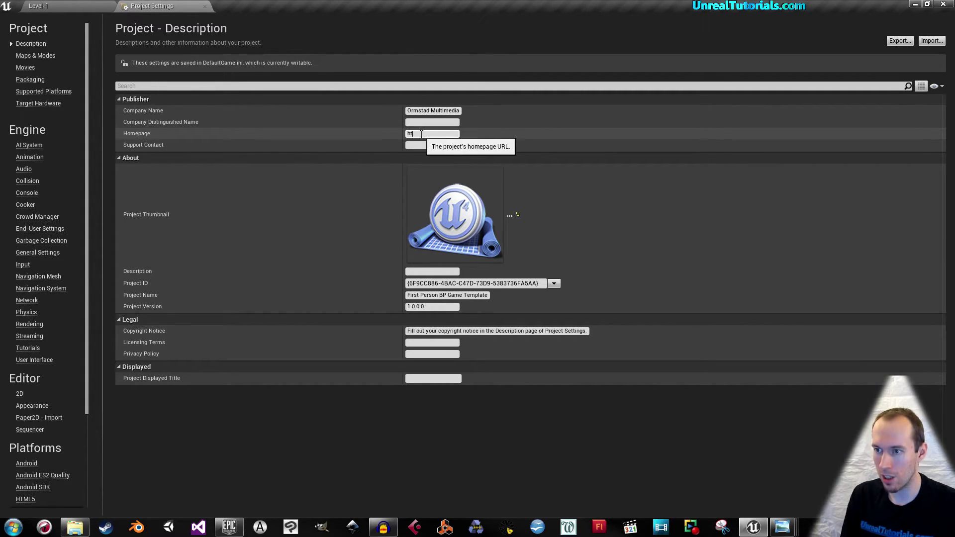
pyautogui.write('http://ormstad-multi')
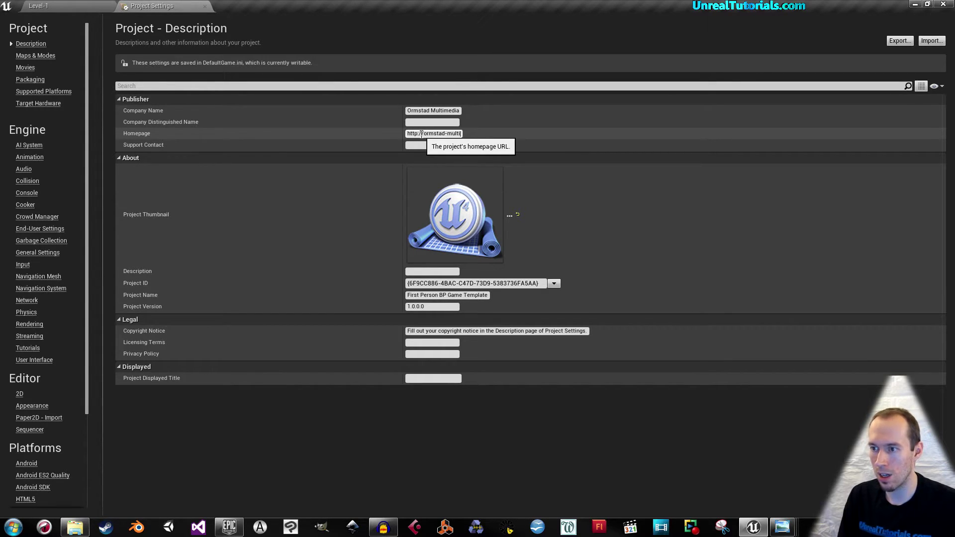
pyautogui.write('media.com/')
pyautogui.click(425, 145)
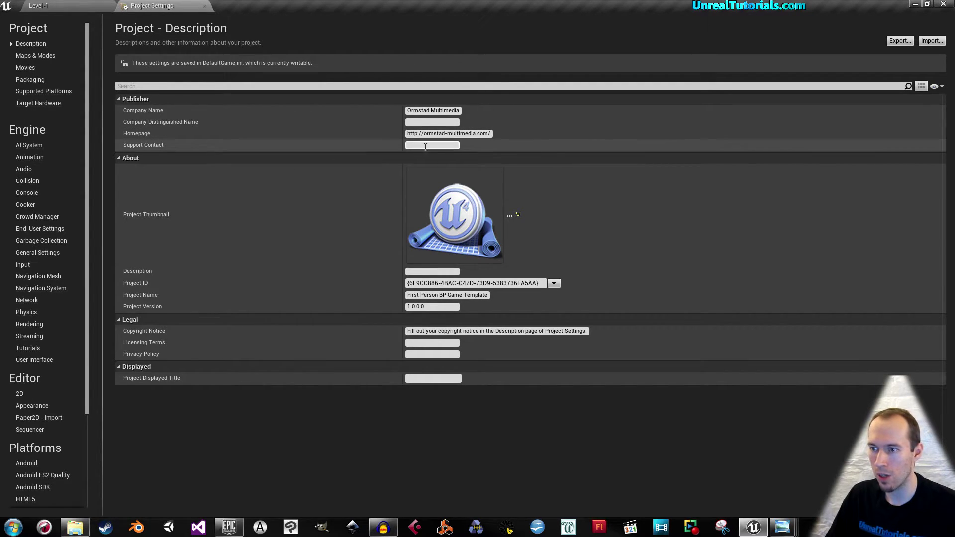
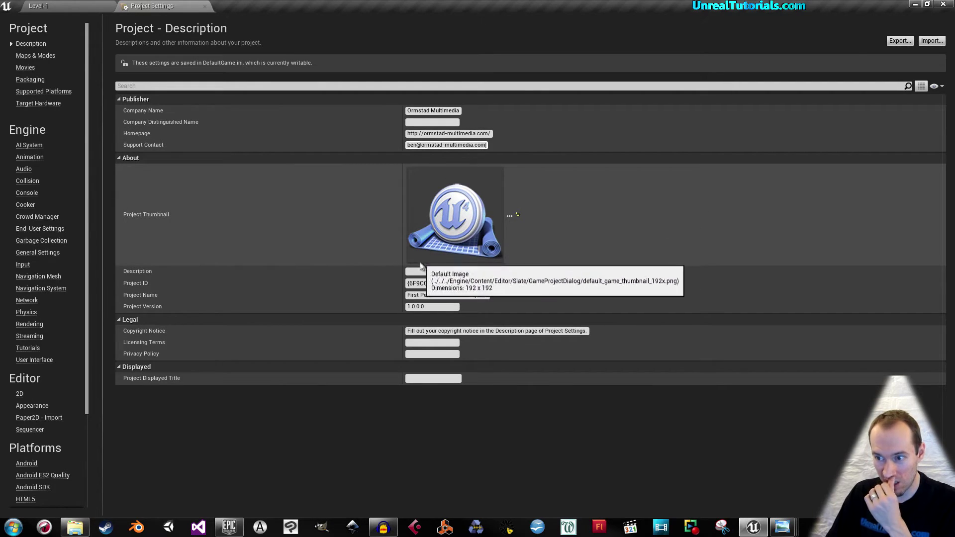
# Set the project description to 'Package game test' and the displayed title to 'My Game'.
pyautogui.click(418, 271)
pyautogui.write('Package game test')
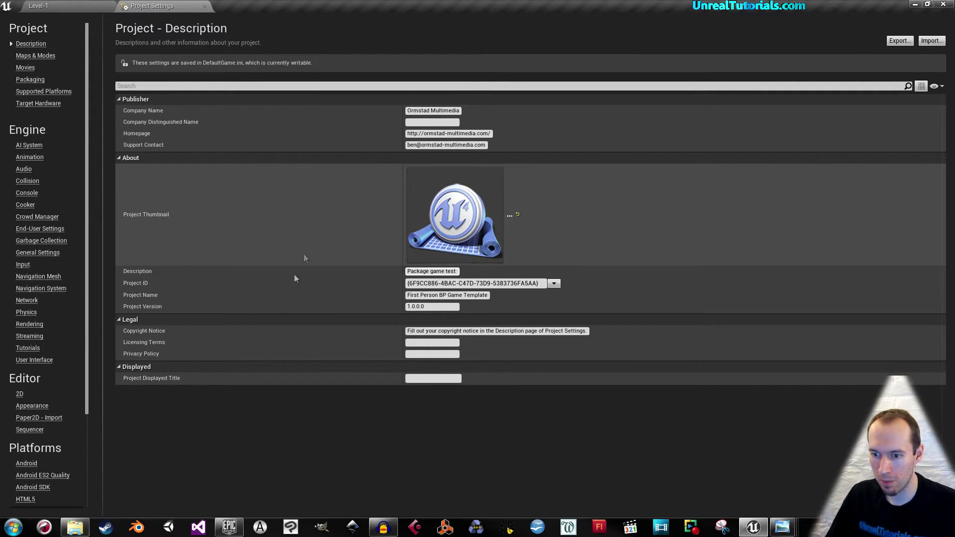
pyautogui.click(314, 380)
pyautogui.write('My Game')
pyautogui.press('Return')
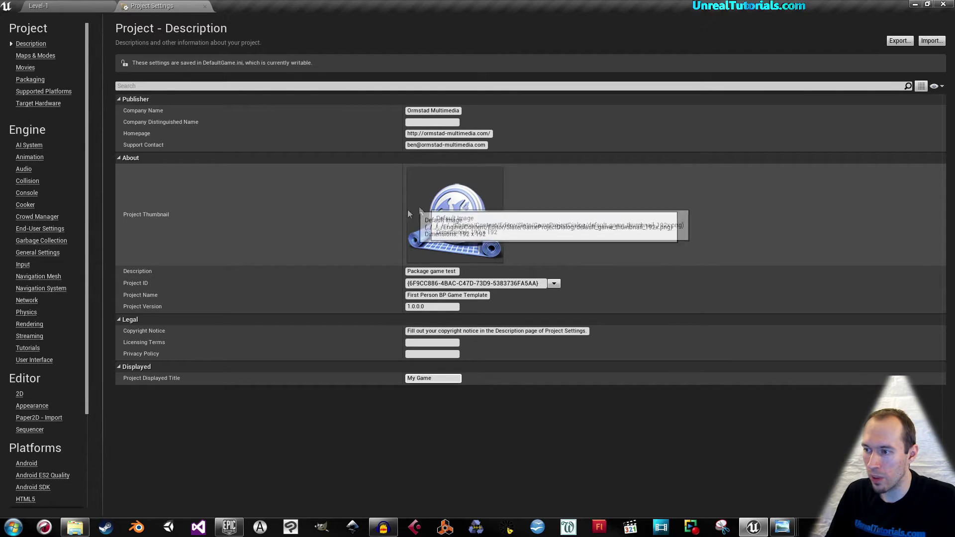
# Launch GIMP, bring it in front of the editor, and start a new image.
pyautogui.click(321, 527)
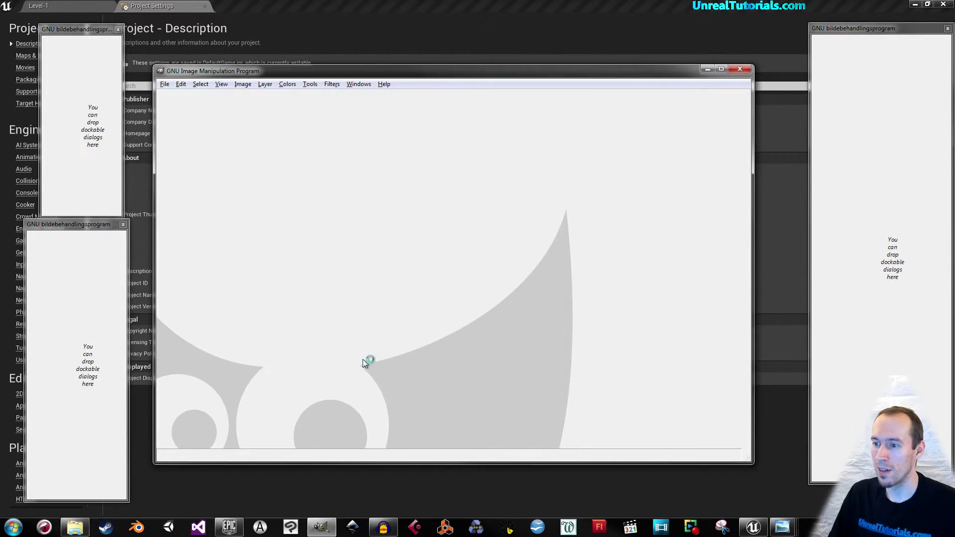
pyautogui.click(383, 5)
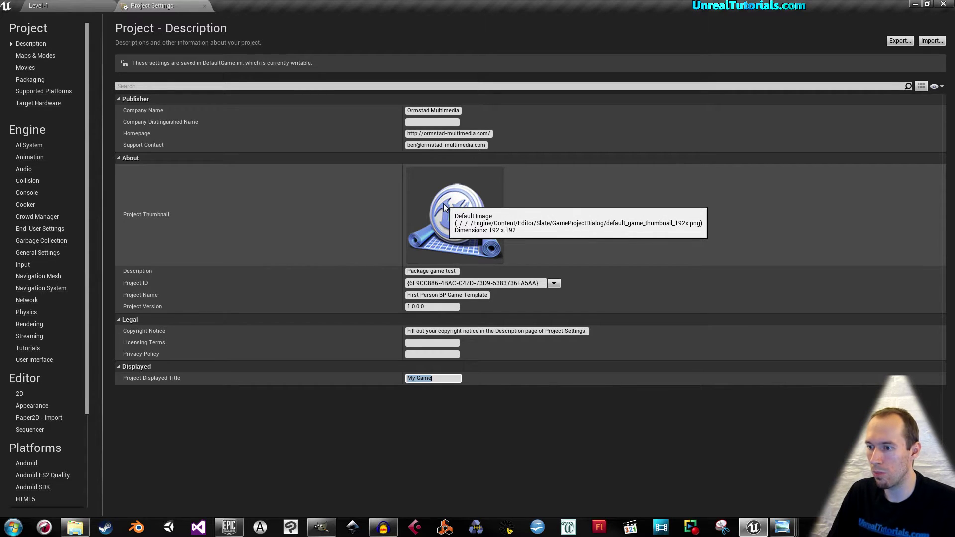
pyautogui.click(322, 527)
pyautogui.click(166, 85)
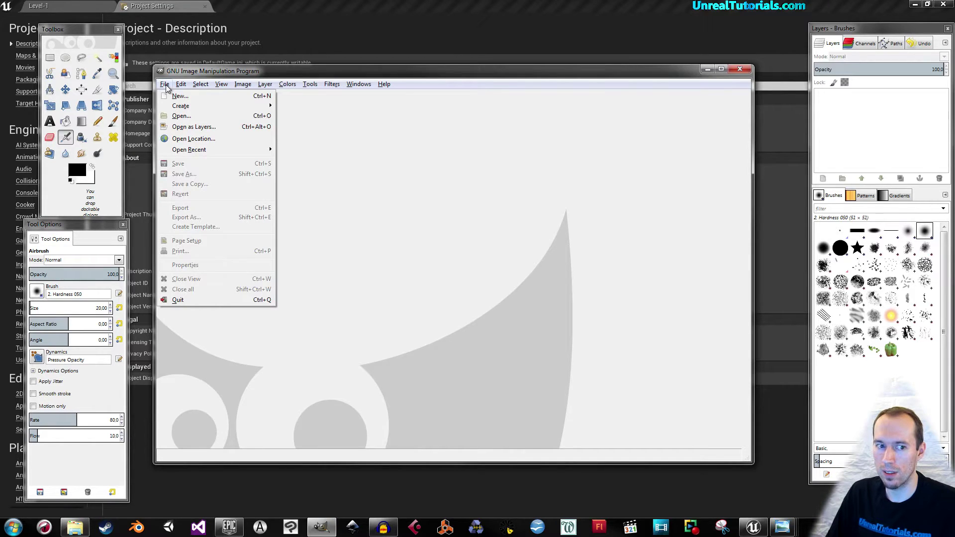
pyautogui.click(179, 96)
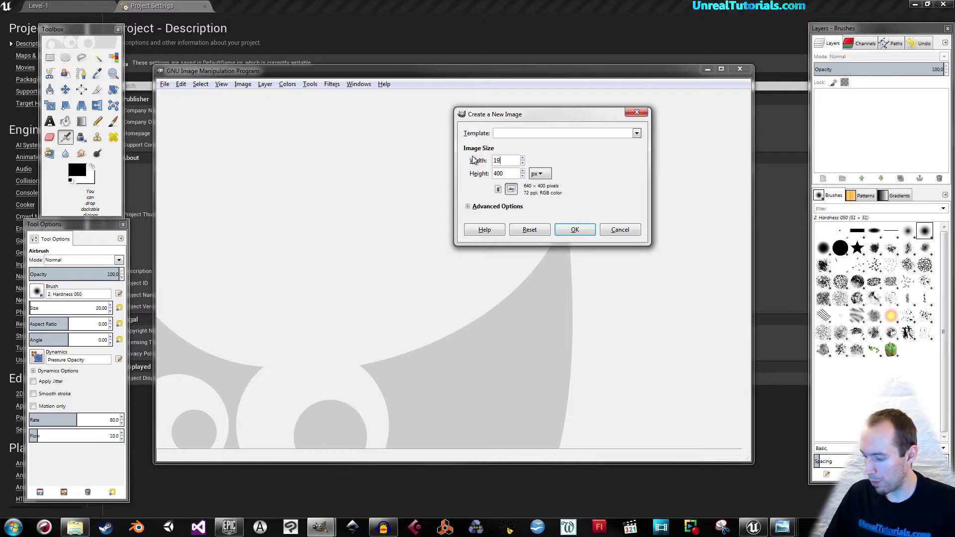
# Create a new image 192 px wide and 192 px high.
pyautogui.write('192')
pyautogui.press('Tab')
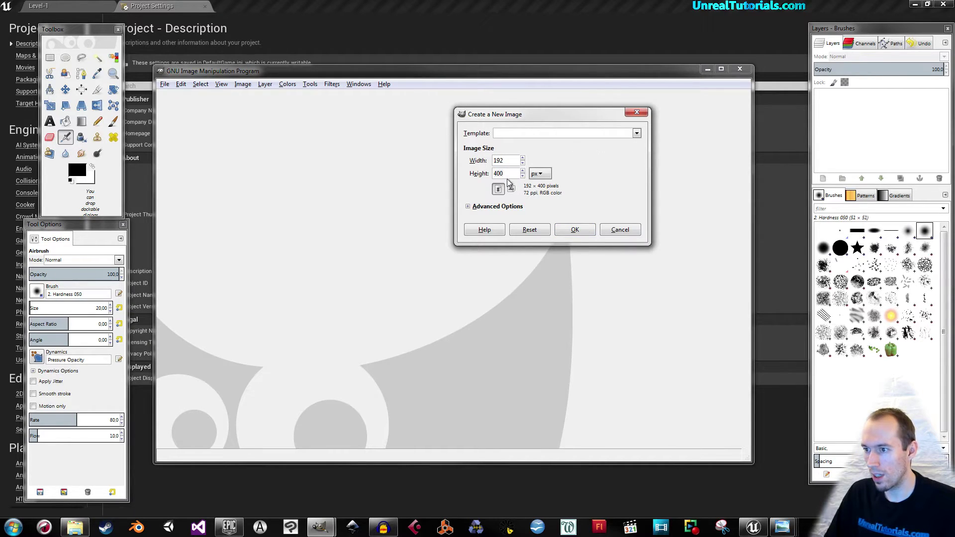
pyautogui.click(506, 174)
pyautogui.press('BackSpace')
pyautogui.press('BackSpace')
pyautogui.press('BackSpace')
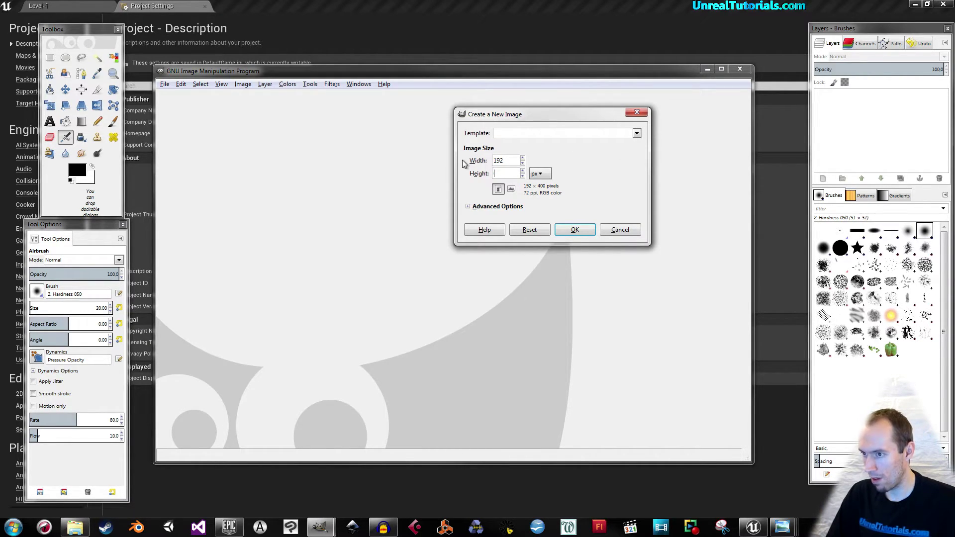
pyautogui.write('192')
pyautogui.press('Return')
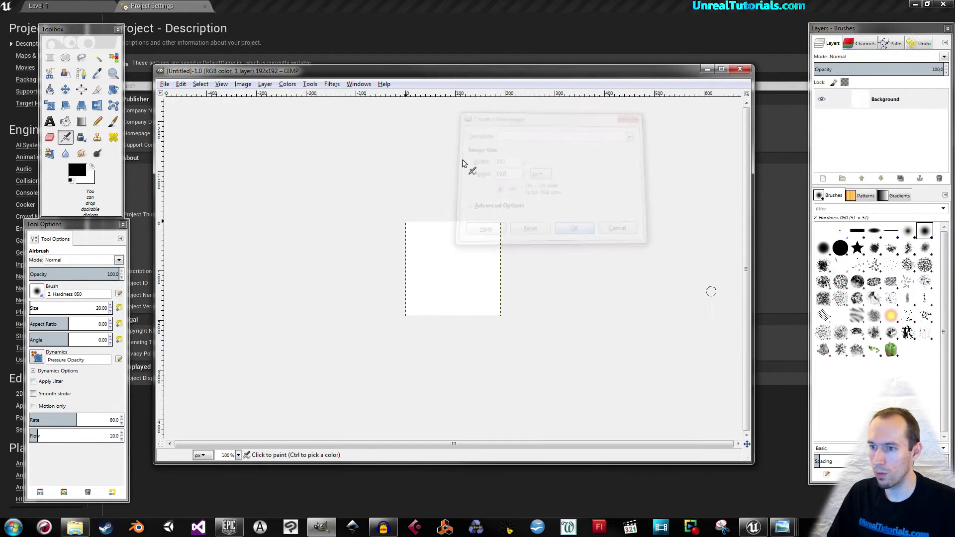
# Bucket-fill the canvas black, then select the Paintbrush with white as foreground colour.
pyautogui.keyDown('ctrl'); pyautogui.scroll(2, 463, 213); pyautogui.keyUp('ctrl')
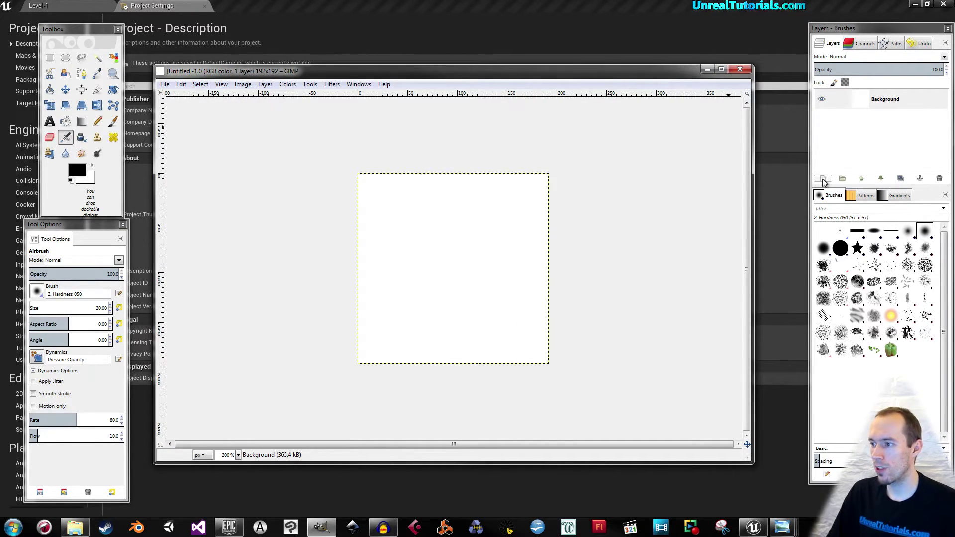
pyautogui.click(69, 125)
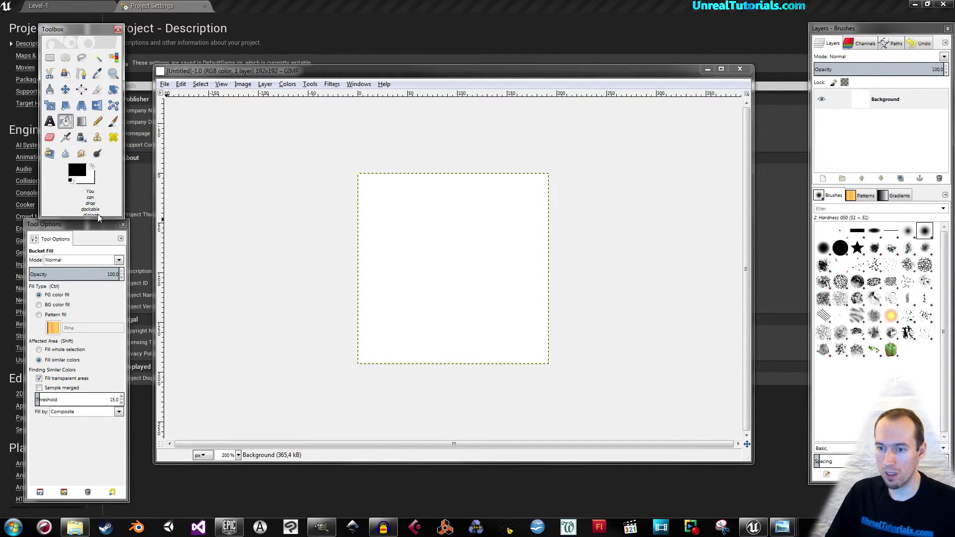
pyautogui.click(443, 237)
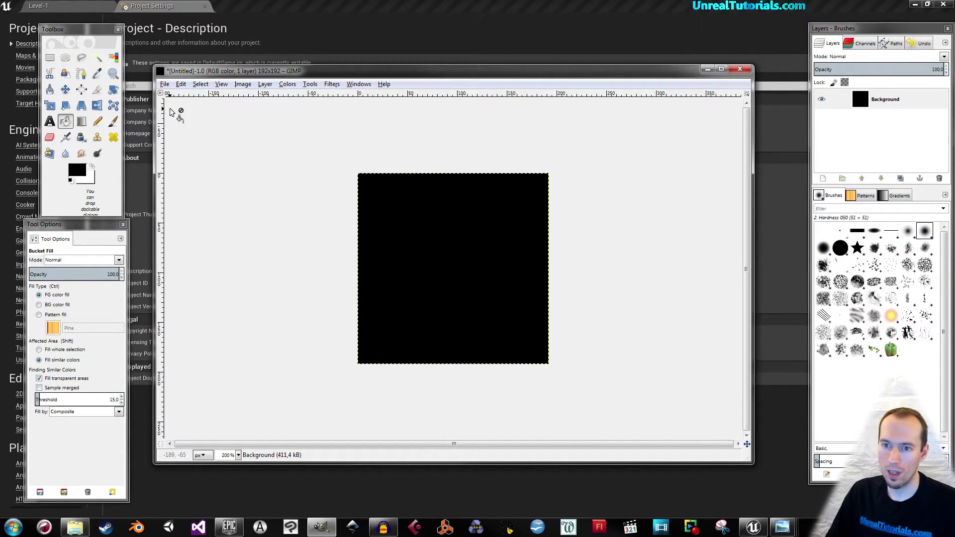
pyautogui.click(113, 123)
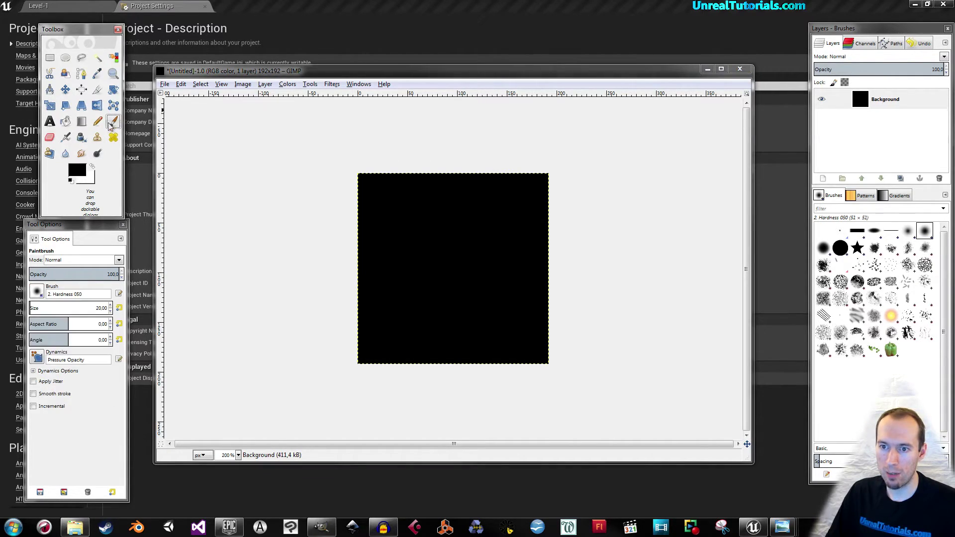
pyautogui.click(93, 168)
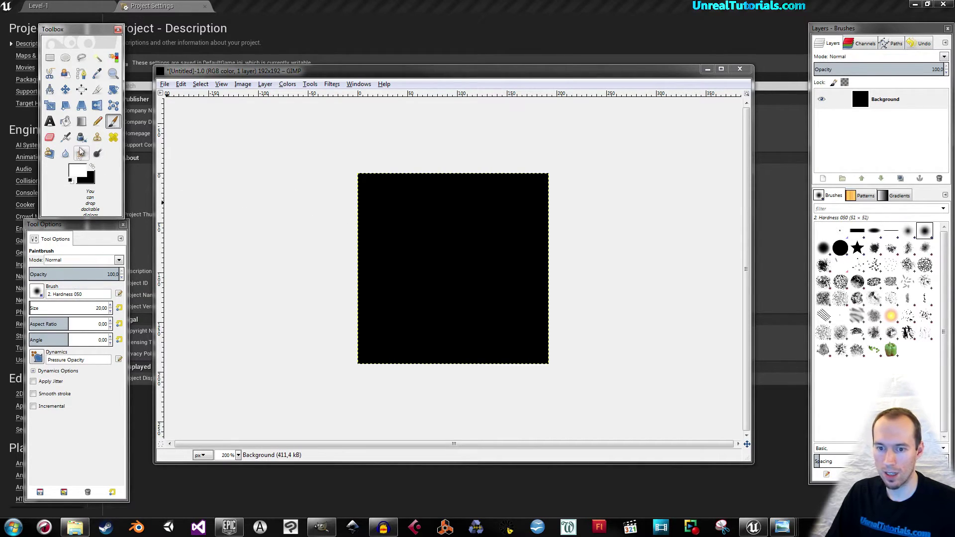
# Paint a soft white glow in the centre with a ~170 px brush, then add a new layer.
pyautogui.moveTo(38, 307); pyautogui.dragTo(44, 308)
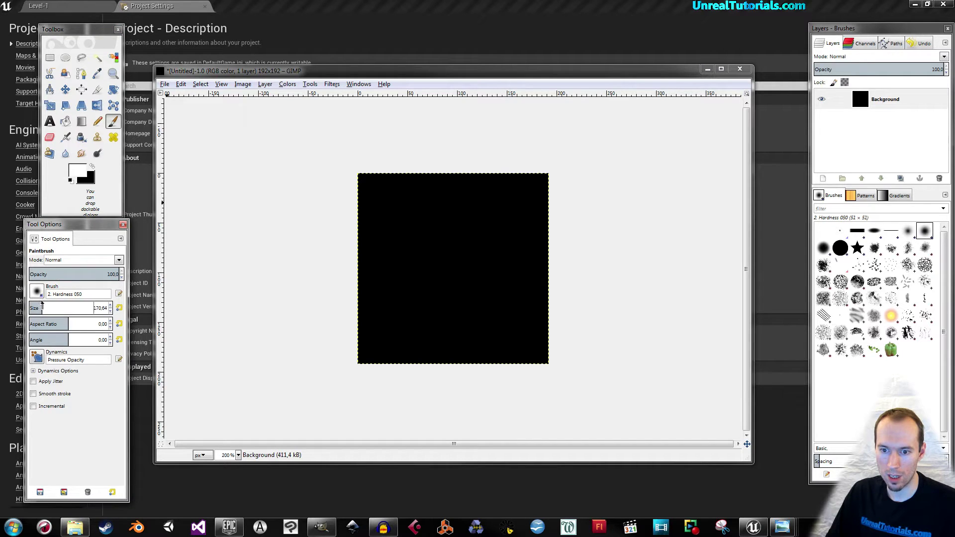
pyautogui.click(453, 269)
pyautogui.click(455, 267)
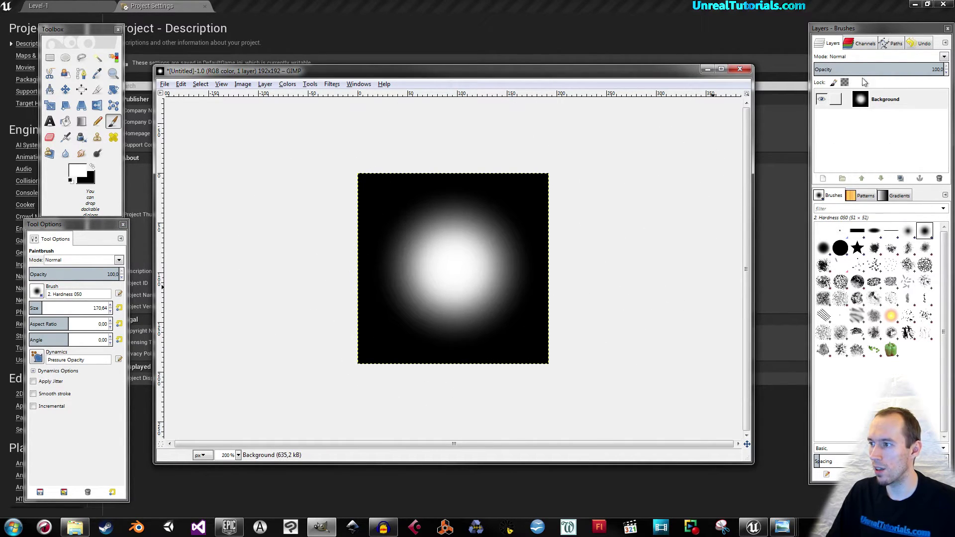
pyautogui.click(823, 179)
pyautogui.press('Return')
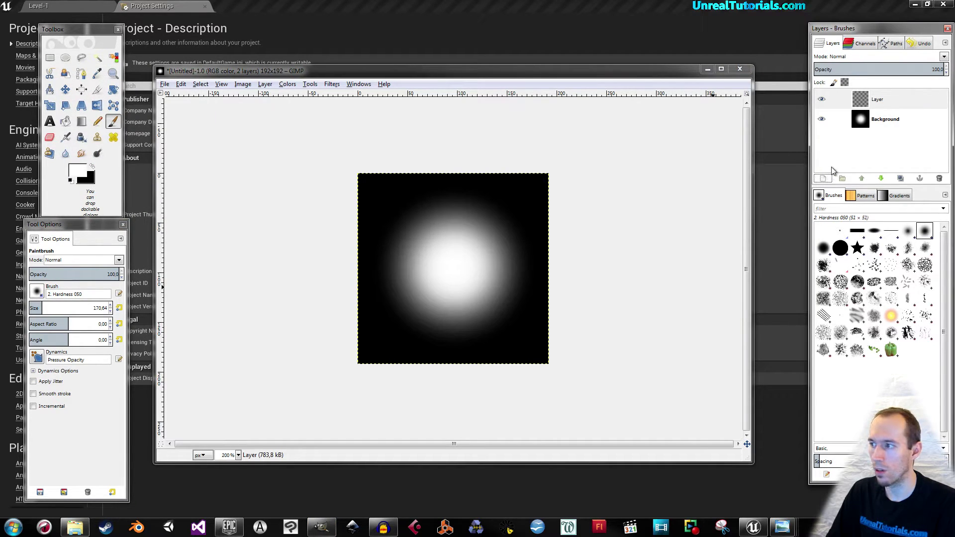
# Add a large bold 'My Game' title text along the top of the image.
pyautogui.click(51, 122)
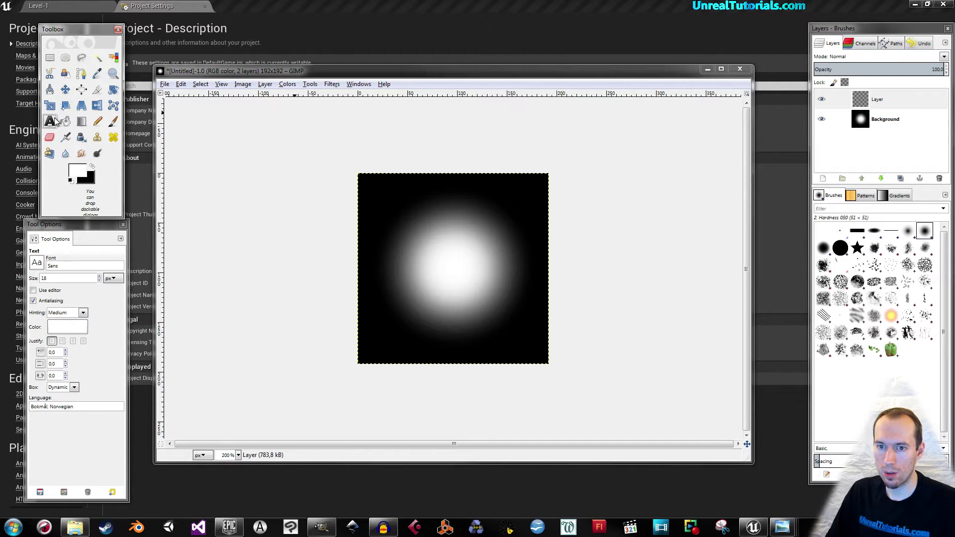
pyautogui.moveTo(387, 179); pyautogui.dragTo(514, 211)
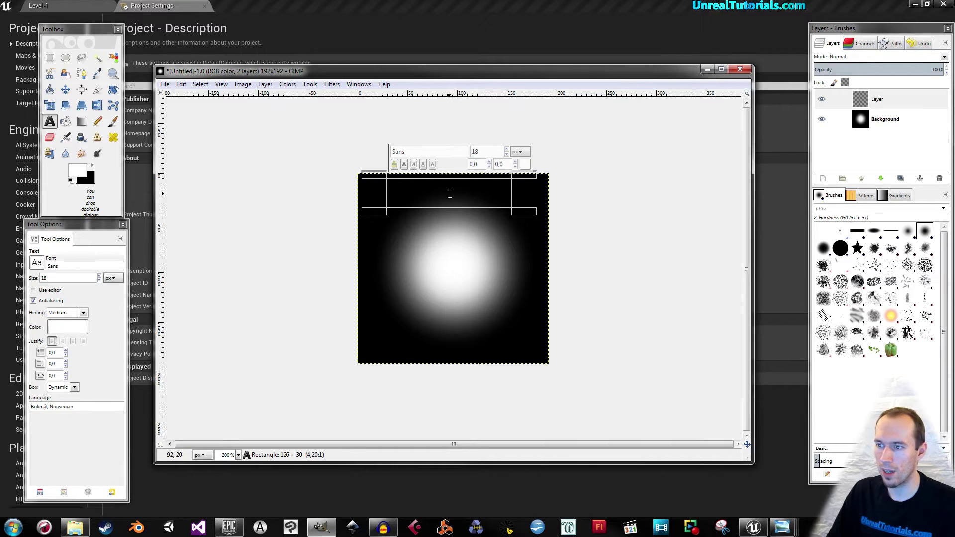
pyautogui.write('My Gamer')
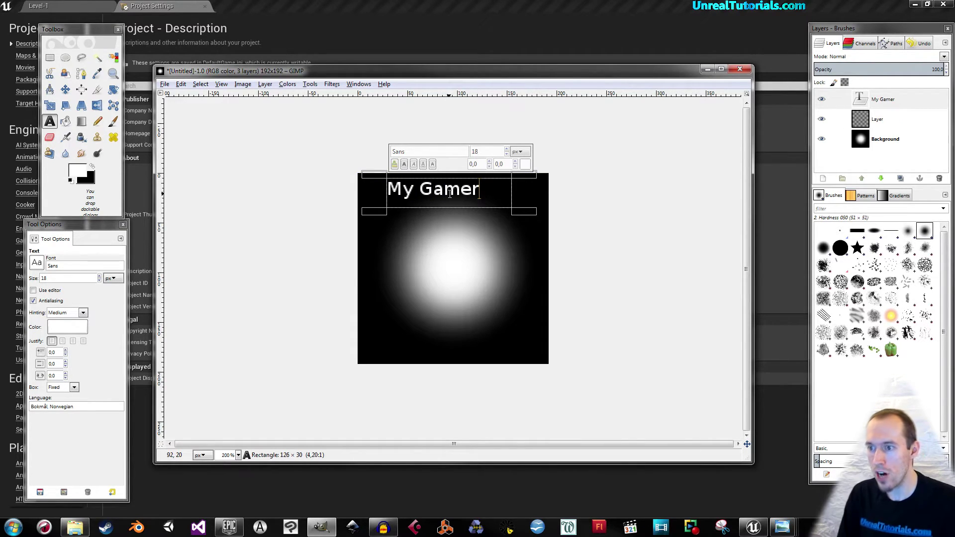
pyautogui.press('BackSpace')
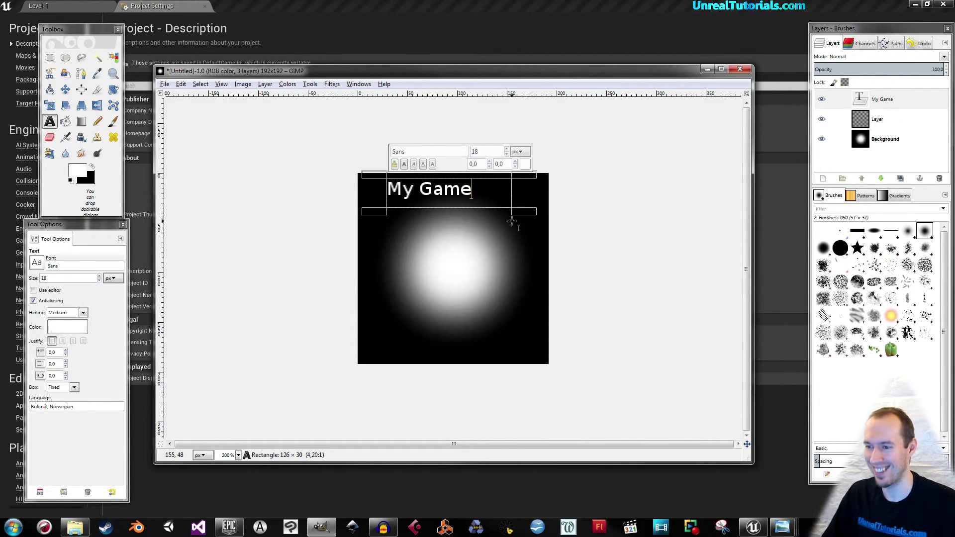
pyautogui.moveTo(402, 189)
pyautogui.mouseDown()
pyautogui.moveTo(482, 199)
pyautogui.moveTo(387, 190)
pyautogui.mouseUp()
pyautogui.click(482, 196)
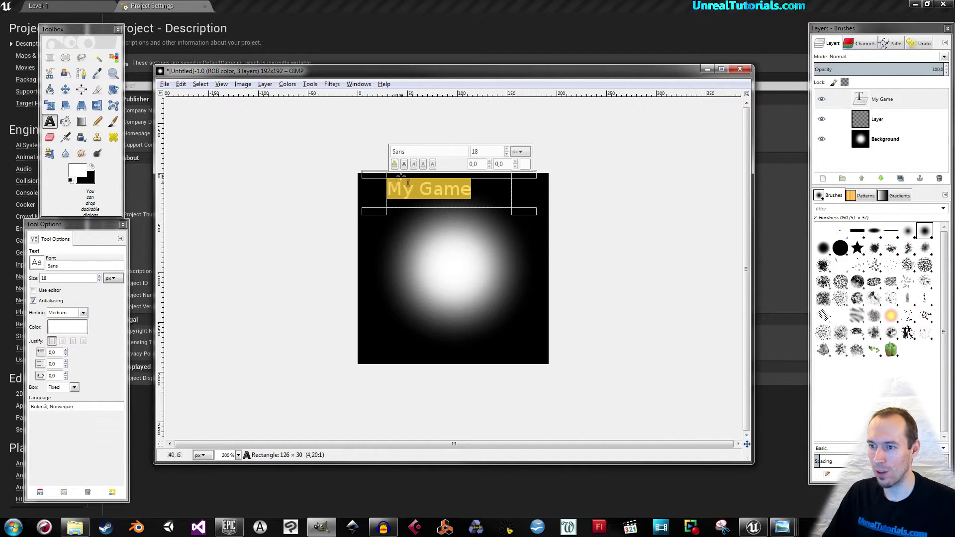
pyautogui.click(507, 149)
pyautogui.click(507, 150)
pyautogui.click(507, 150)
pyautogui.click(507, 150)
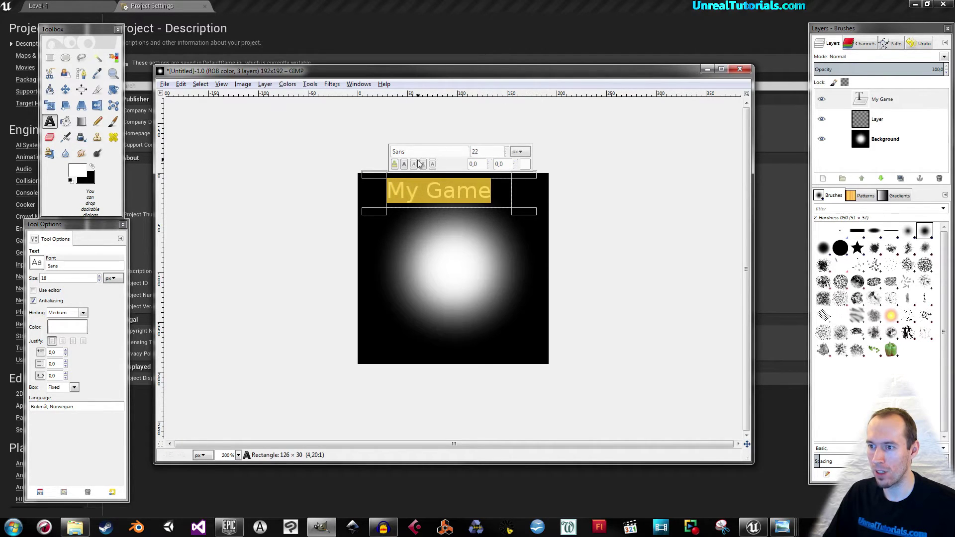
pyautogui.click(404, 164)
pyautogui.click(507, 150)
pyautogui.click(508, 150)
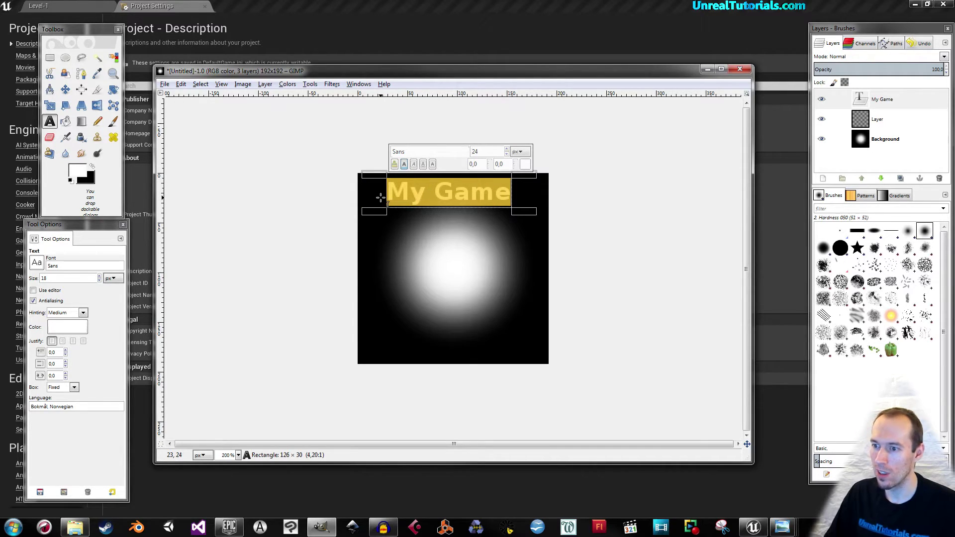
# Add the studio name in red along the bottom, then reselect the My Game title text.
pyautogui.moveTo(364, 323); pyautogui.dragTo(545, 362)
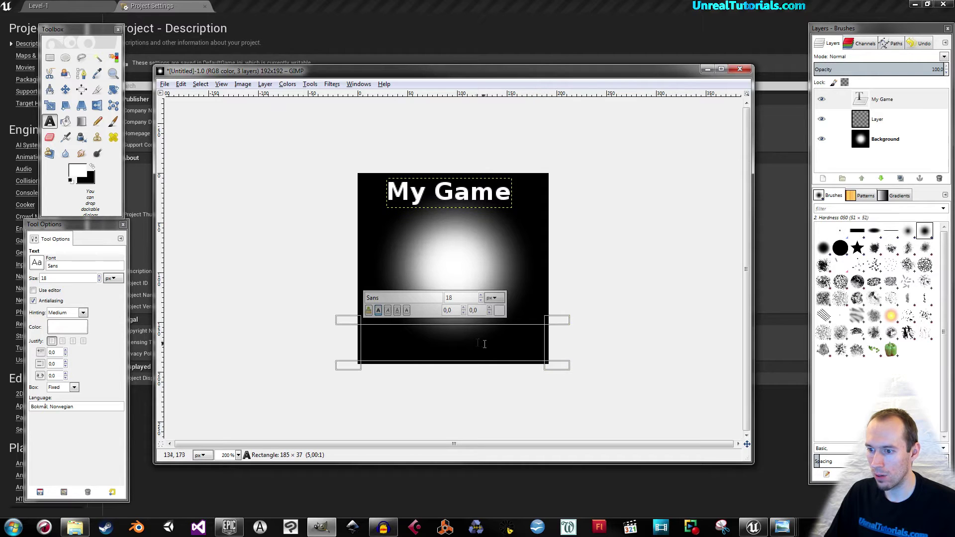
pyautogui.write('O')
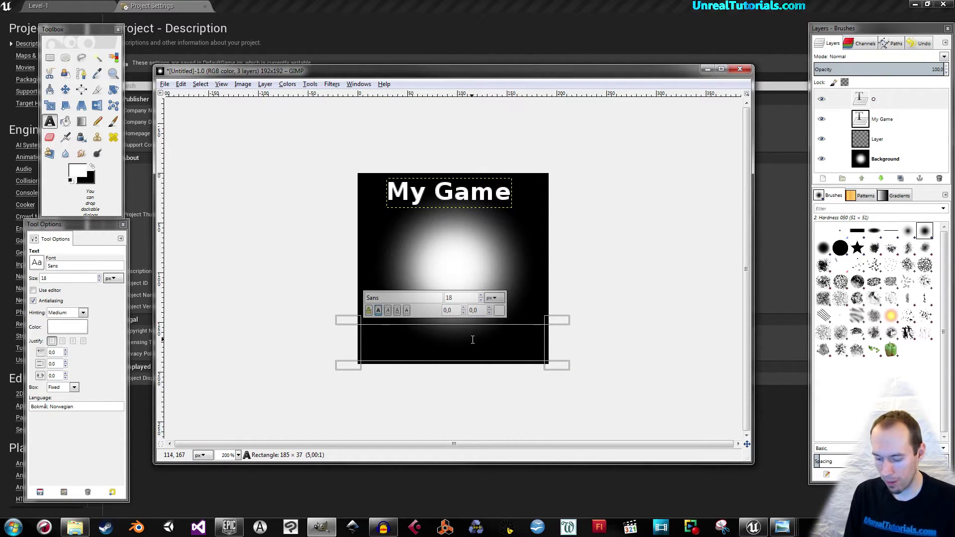
pyautogui.write('rmstad Mu')
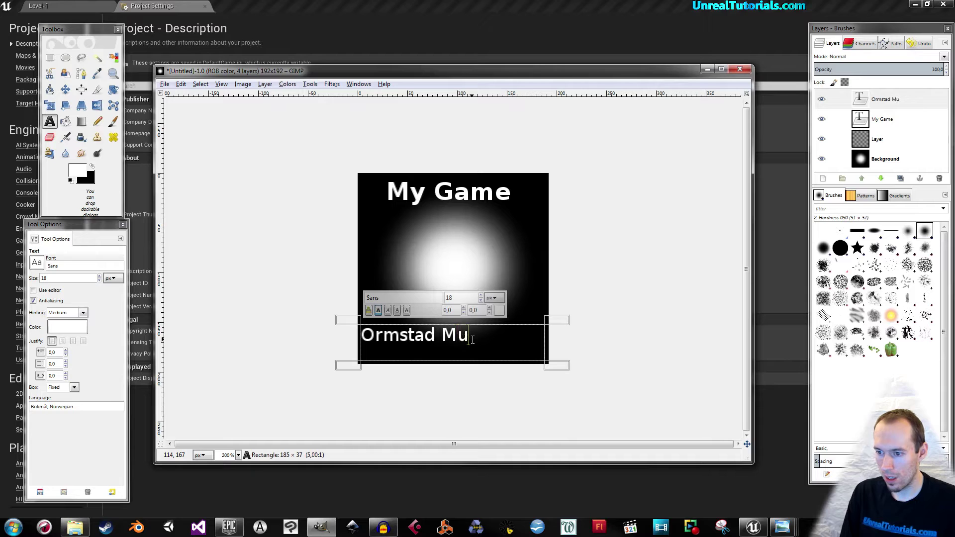
pyautogui.write('ltimedia')
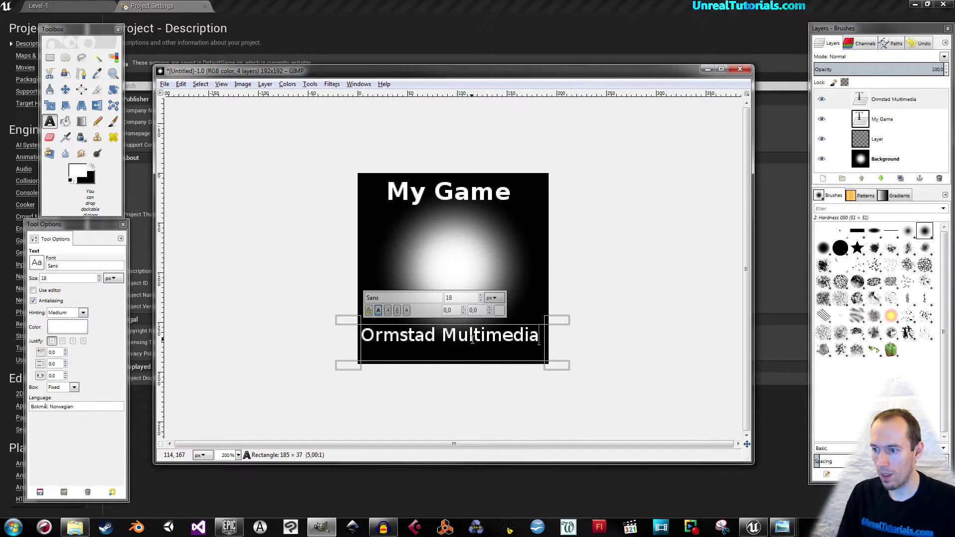
pyautogui.moveTo(539, 337); pyautogui.dragTo(308, 344)
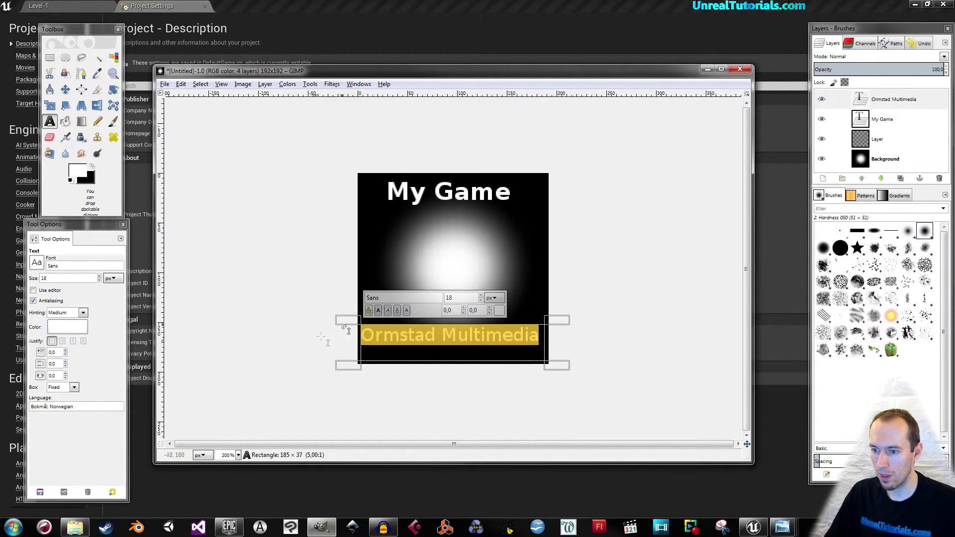
pyautogui.click(500, 311)
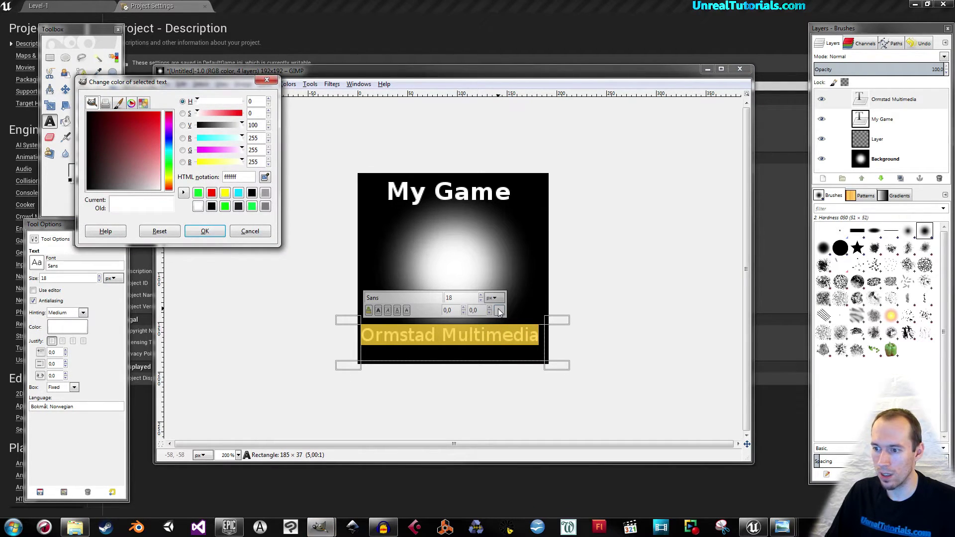
pyautogui.click(211, 192)
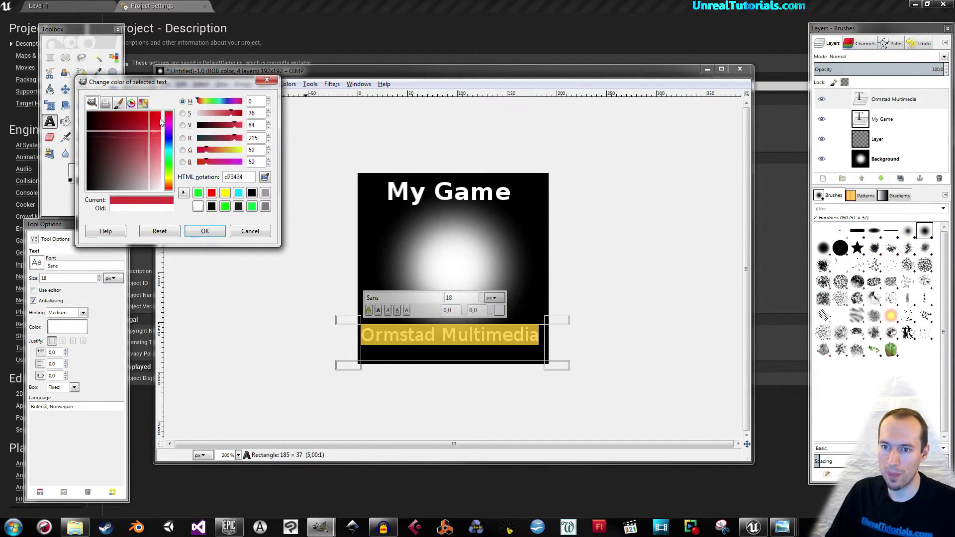
pyautogui.click(205, 232)
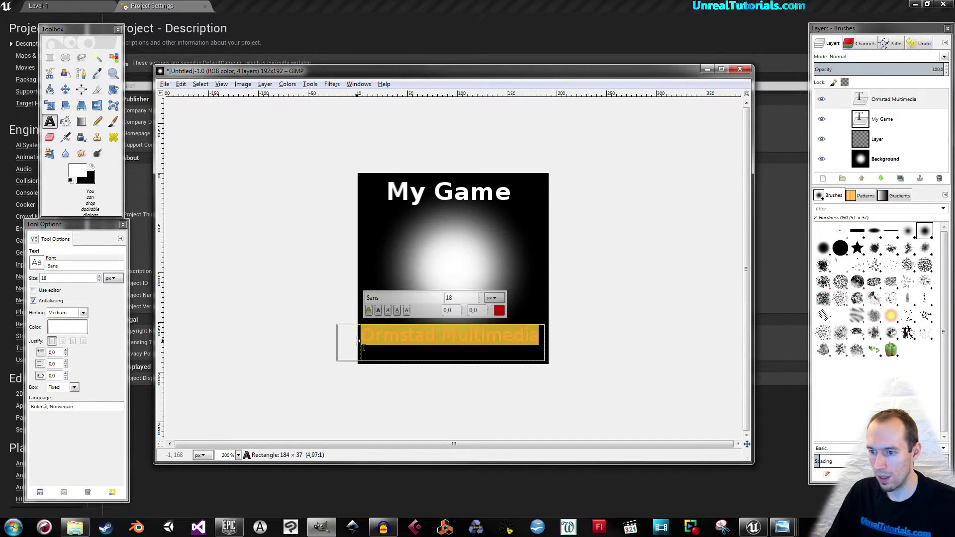
pyautogui.moveTo(451, 324); pyautogui.dragTo(446, 332)
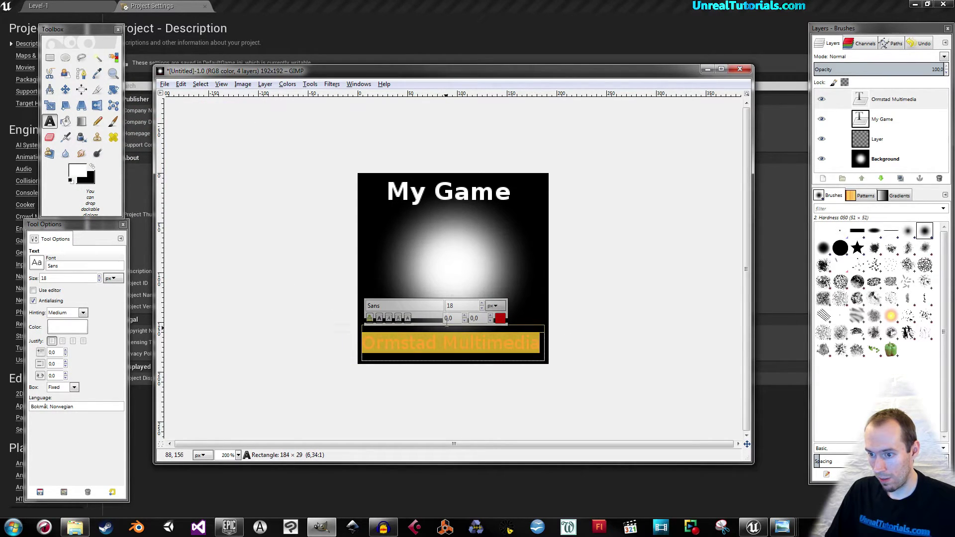
pyautogui.click(449, 188)
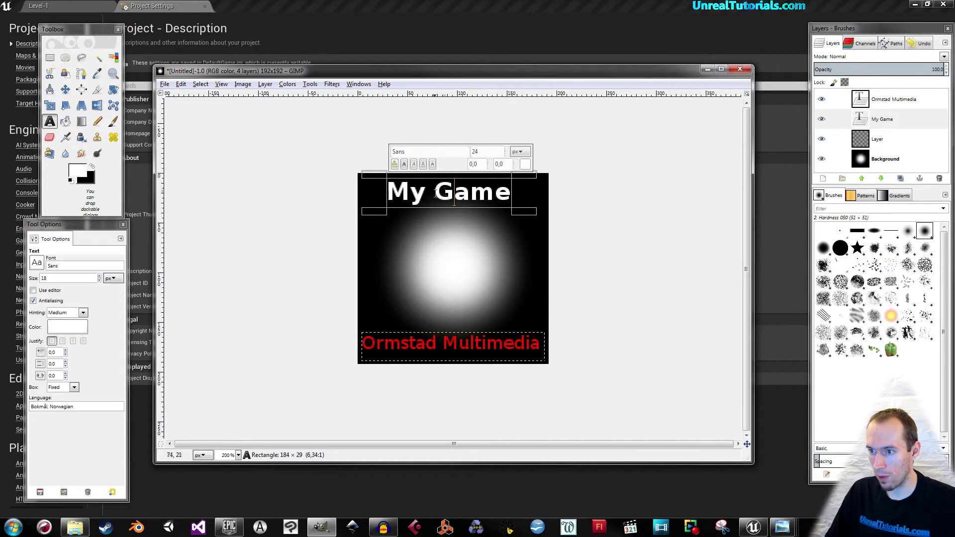
pyautogui.moveTo(510, 194); pyautogui.dragTo(377, 192)
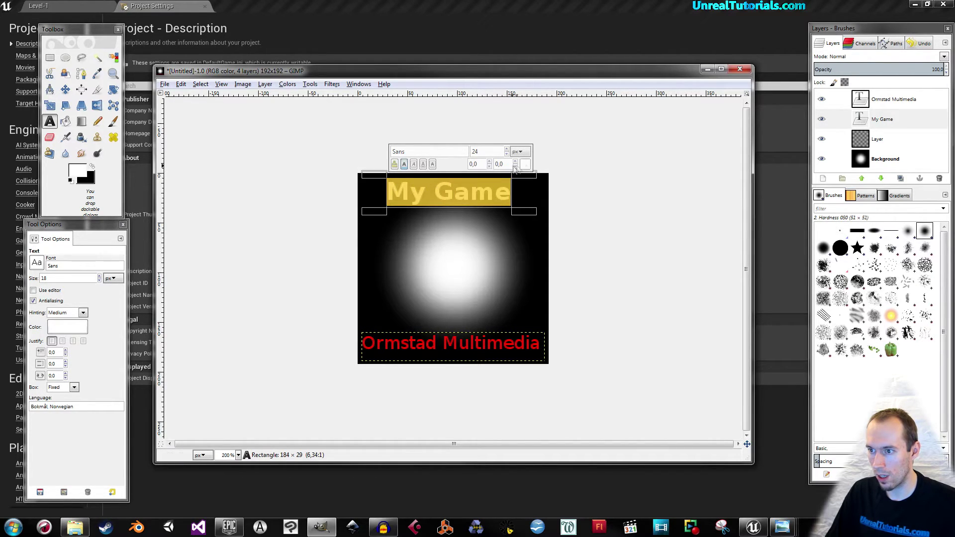
# Recolour the My Game title cyan and widen its text box so the title fits.
pyautogui.click(525, 164)
pyautogui.click(238, 193)
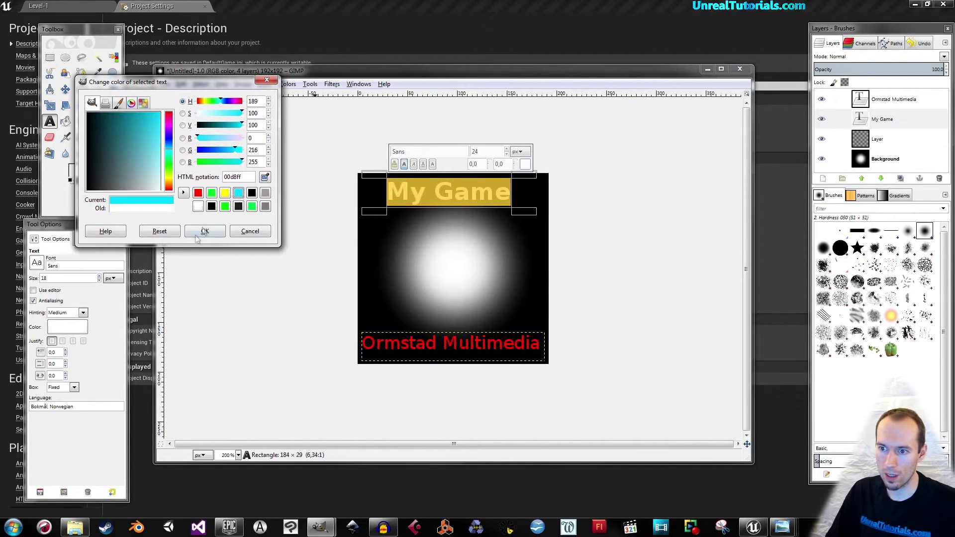
pyautogui.click(199, 232)
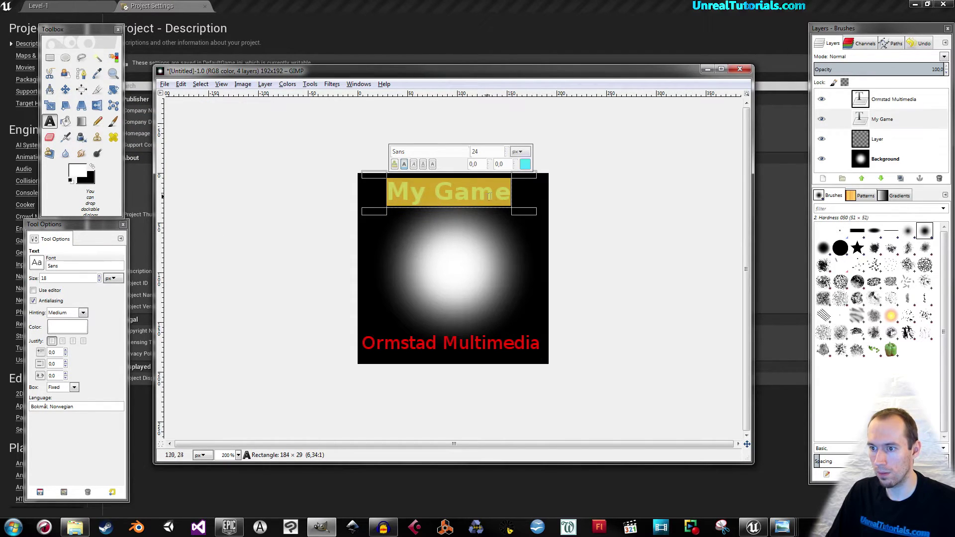
pyautogui.moveTo(524, 192); pyautogui.dragTo(527, 192)
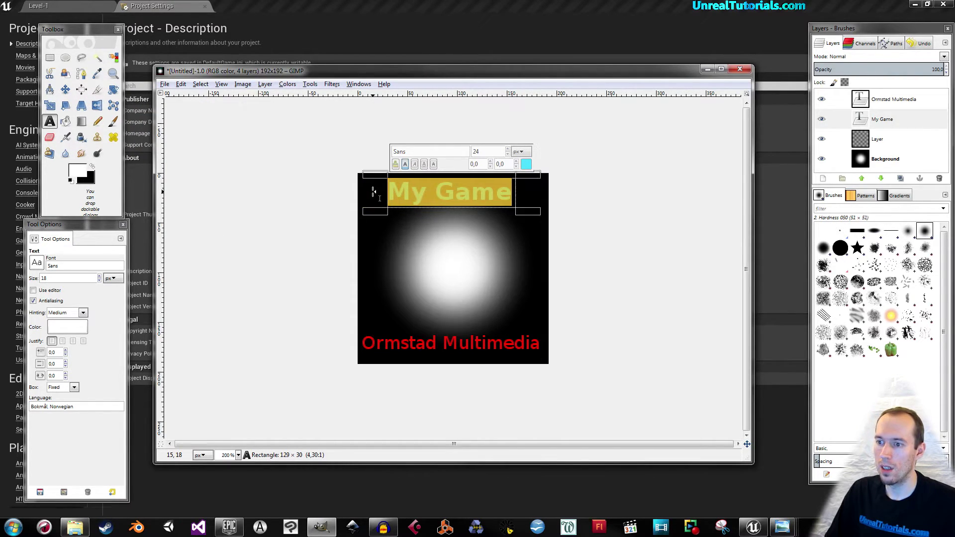
pyautogui.click(869, 139)
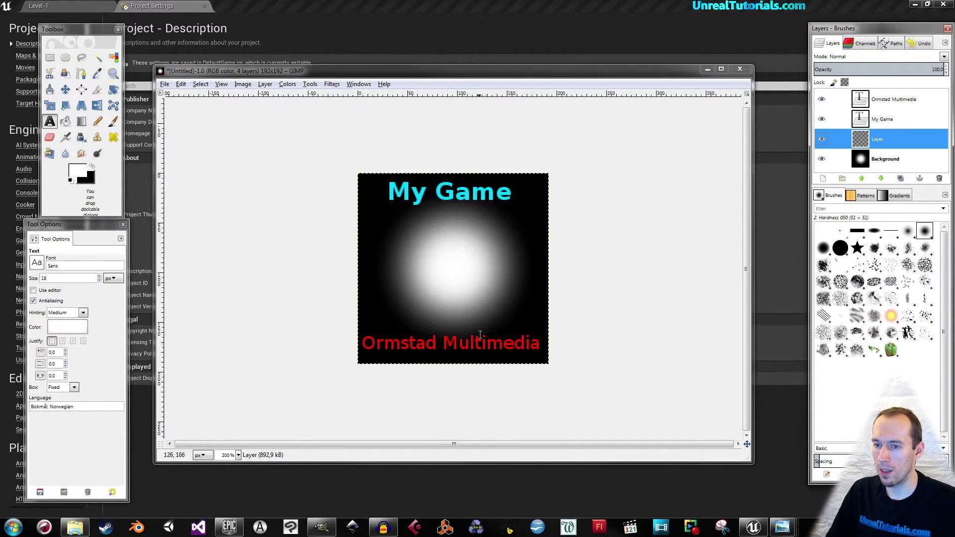
pyautogui.click(467, 10)
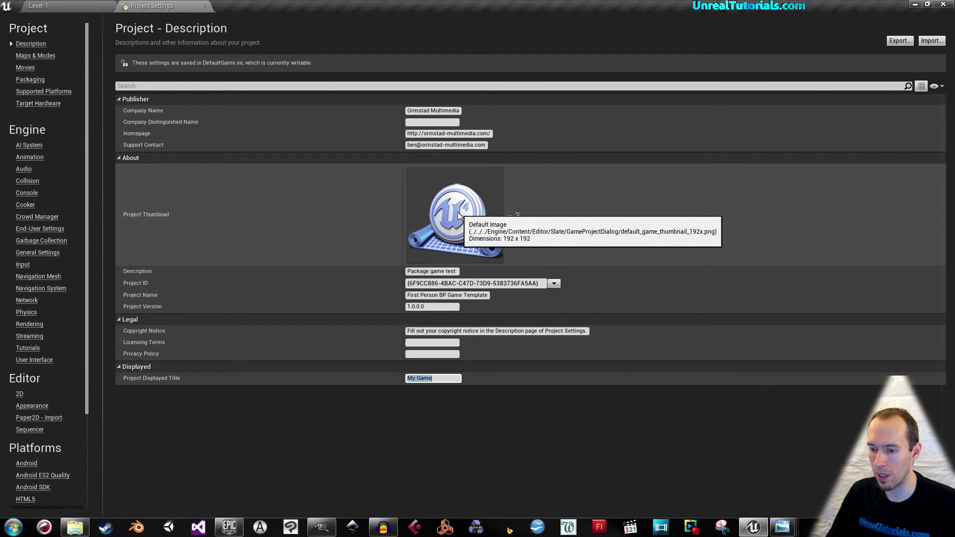
pyautogui.click(331, 530)
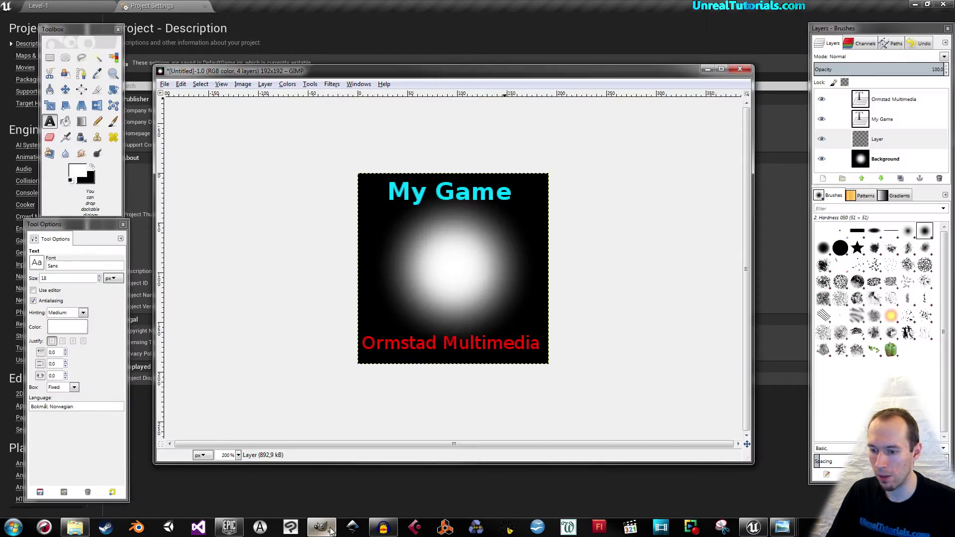
pyautogui.click(165, 85)
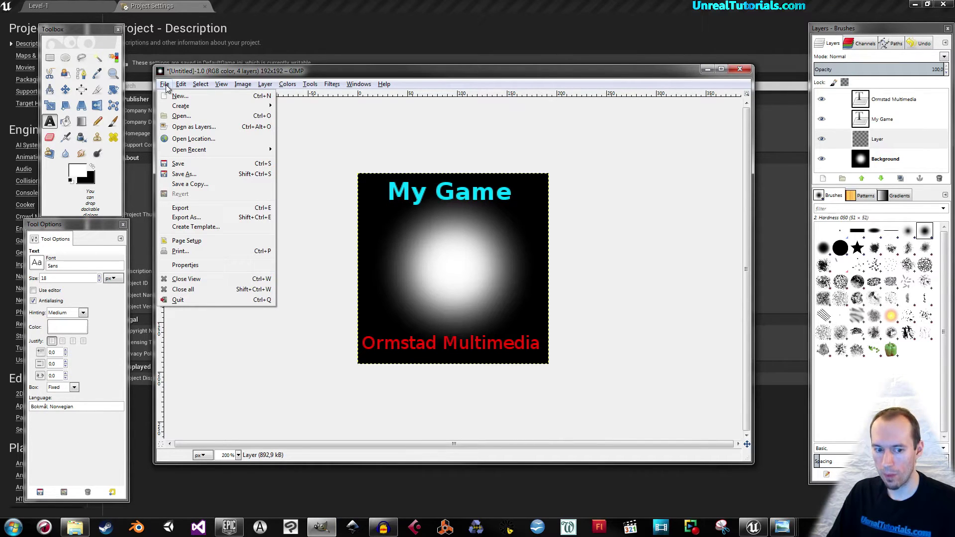
# Export the image to the Desktop as MyGameThumbnail.png with default PNG settings.
pyautogui.click(217, 217)
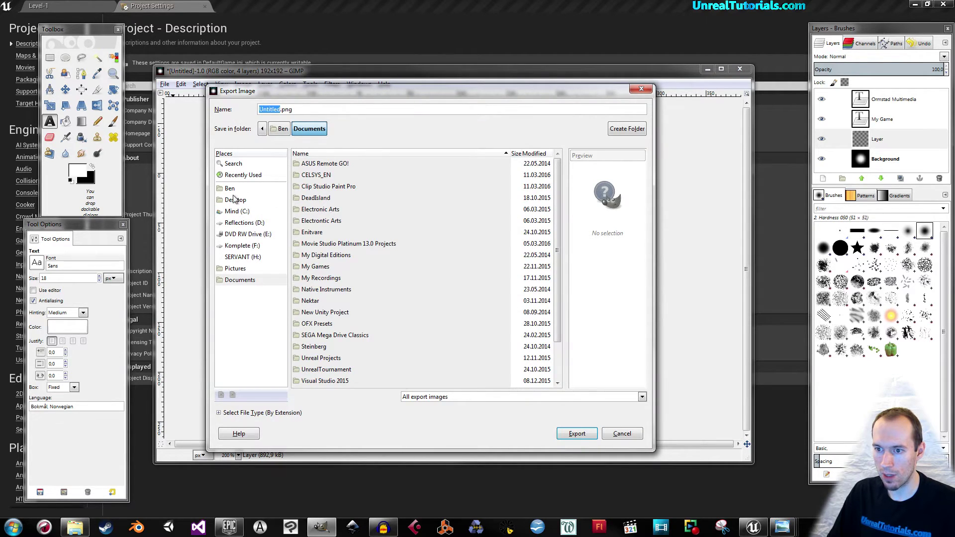
pyautogui.click(233, 200)
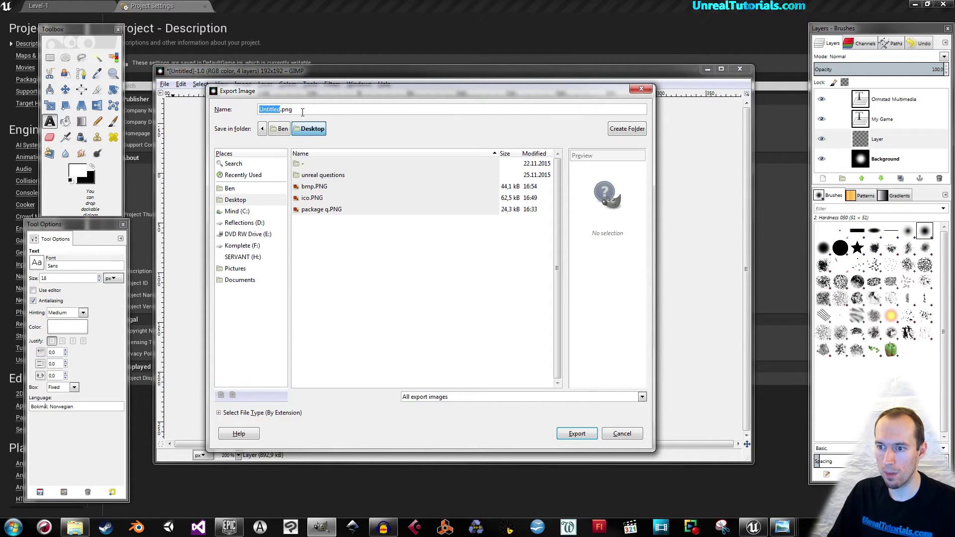
pyautogui.write('MyGameThumbna')
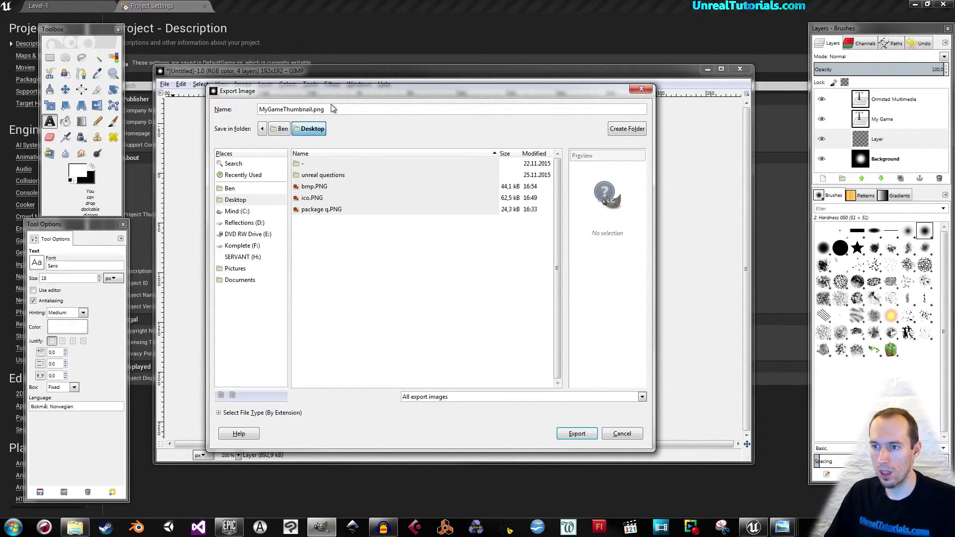
pyautogui.moveTo(342, 86); pyautogui.dragTo(347, 50)
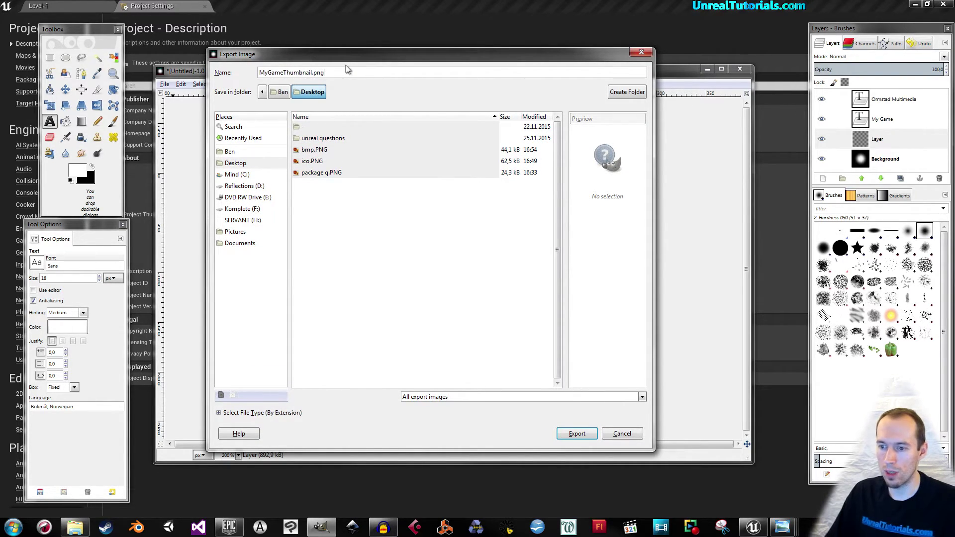
pyautogui.click(219, 414)
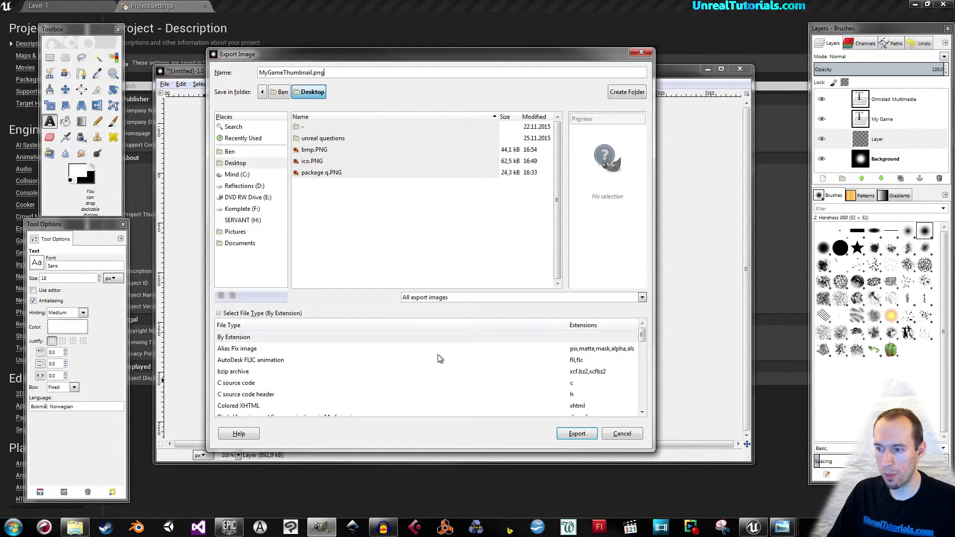
pyautogui.scroll(-5, 437, 354)
pyautogui.scroll(-1, 444, 365)
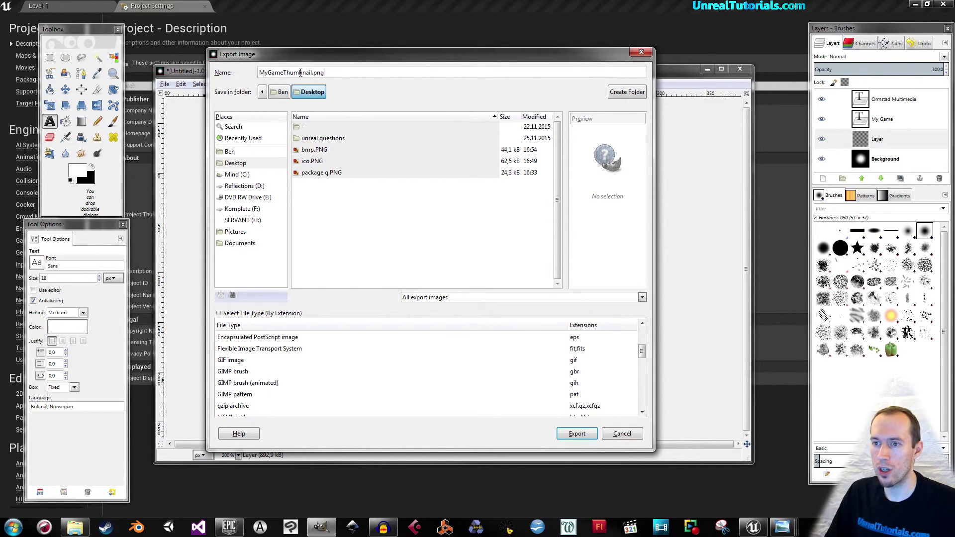
pyautogui.click(576, 435)
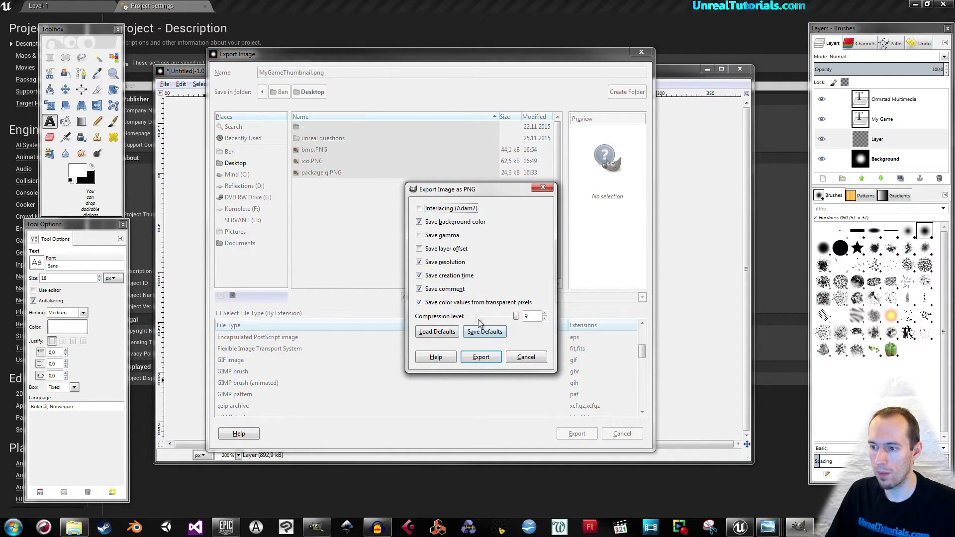
pyautogui.click(472, 357)
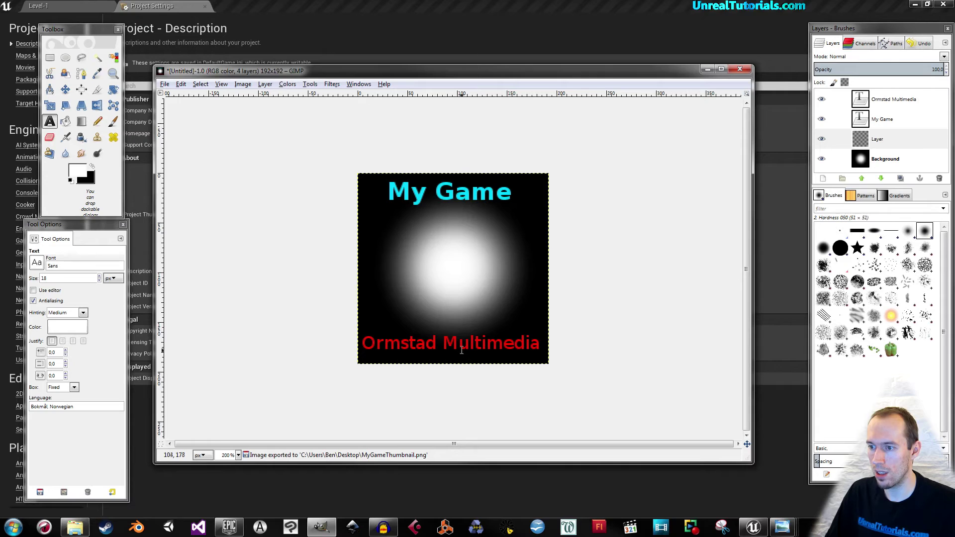
# Set the project thumbnail to Desktop\MyGameThumbnail.png in Project Settings > Description.
pyautogui.click(452, 13)
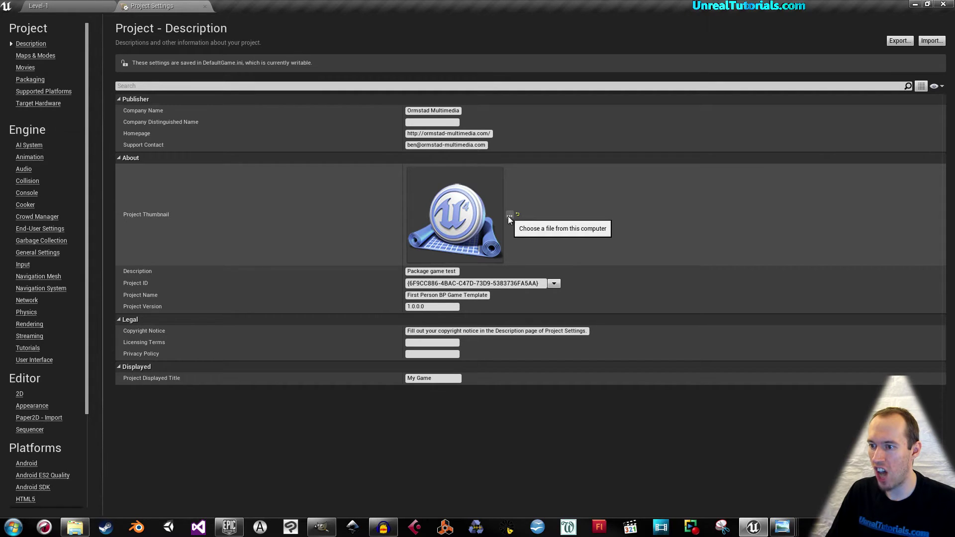
pyautogui.click(509, 215)
pyautogui.click(394, 105)
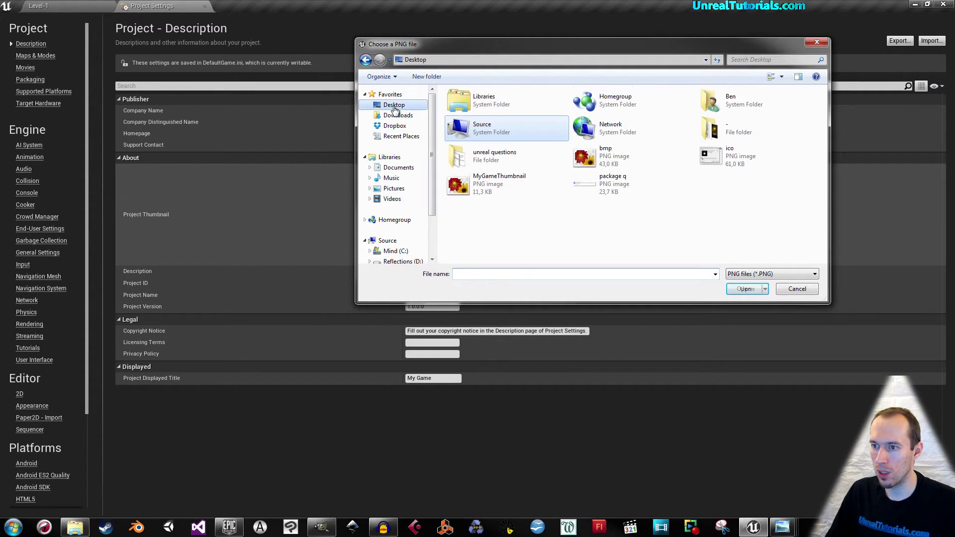
pyautogui.click(479, 188)
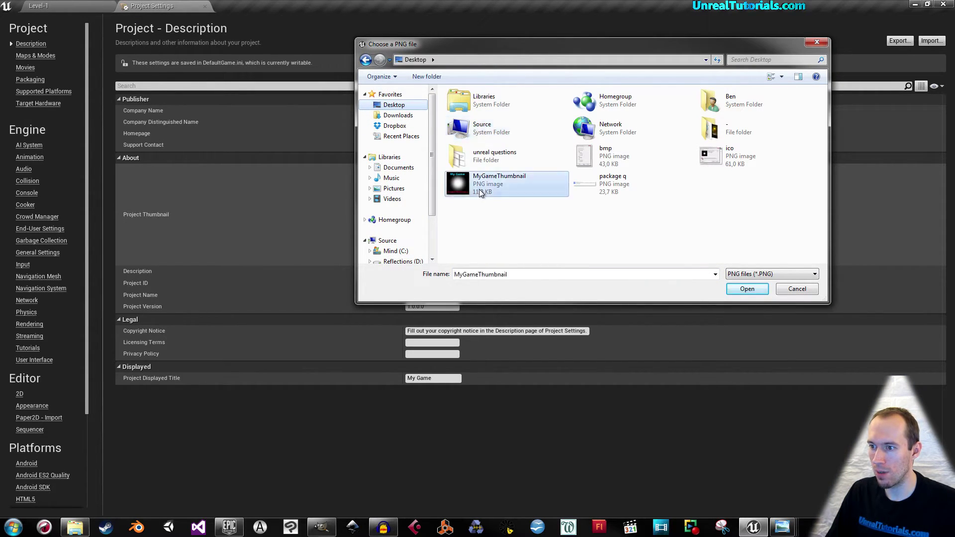
pyautogui.click(744, 290)
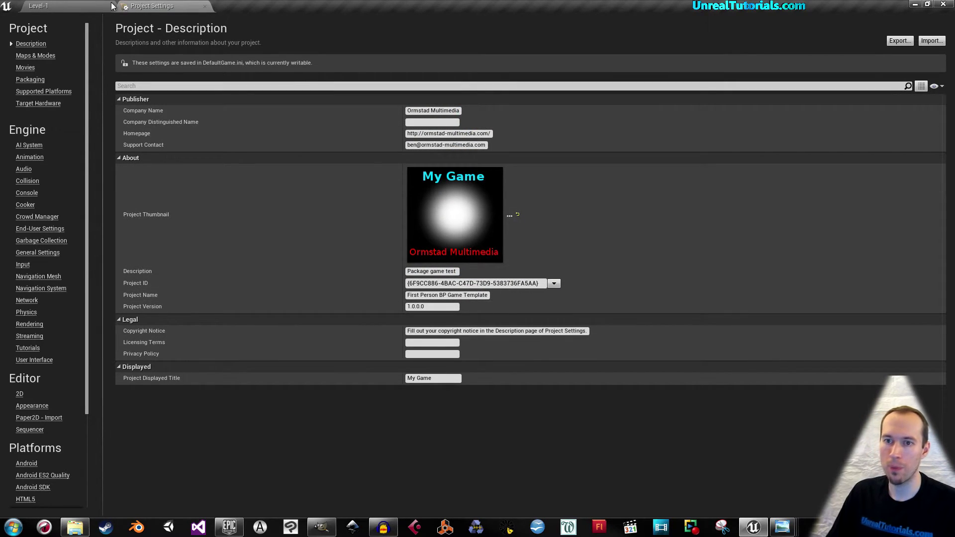
# Save the Level-1 map and return to the project settings.
pyautogui.click(92, 6)
pyautogui.click(208, 40)
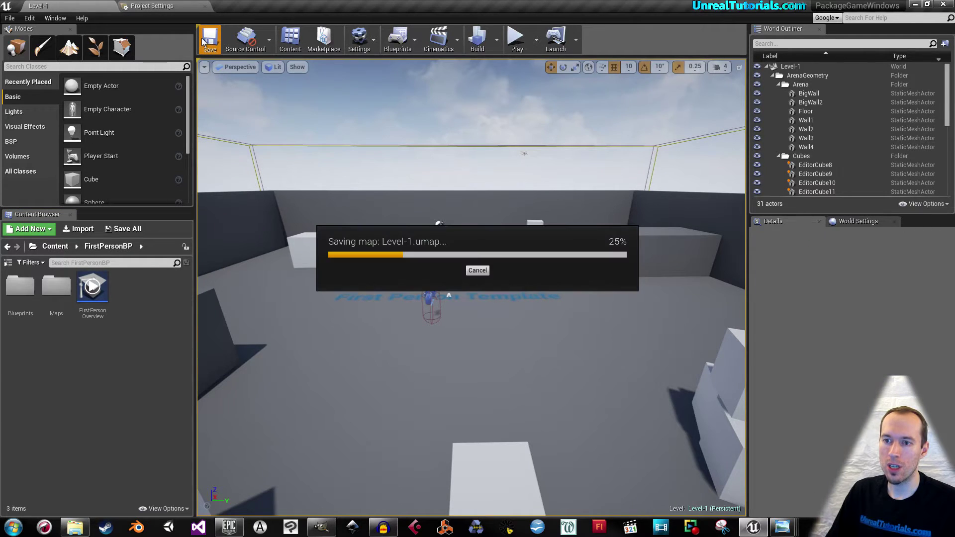
pyautogui.click(148, 5)
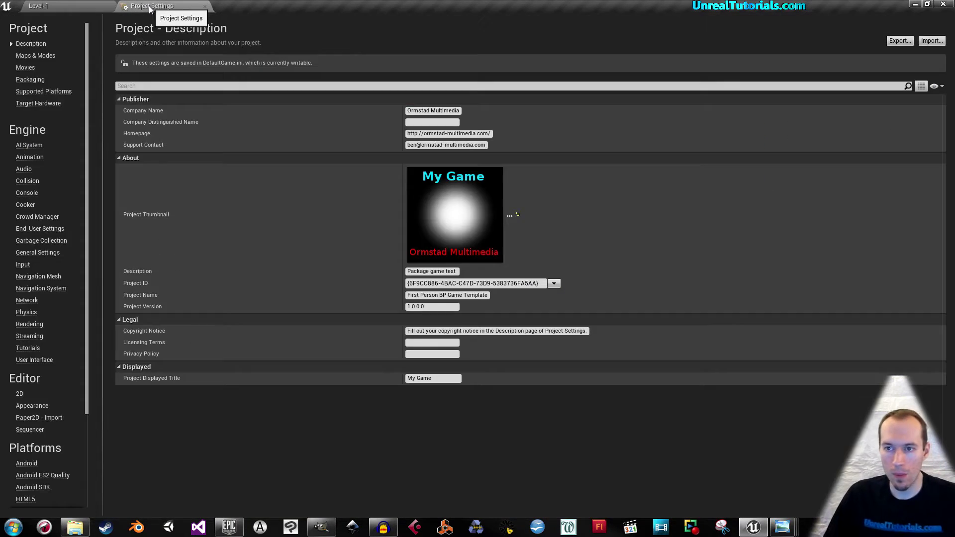
pyautogui.click(29, 58)
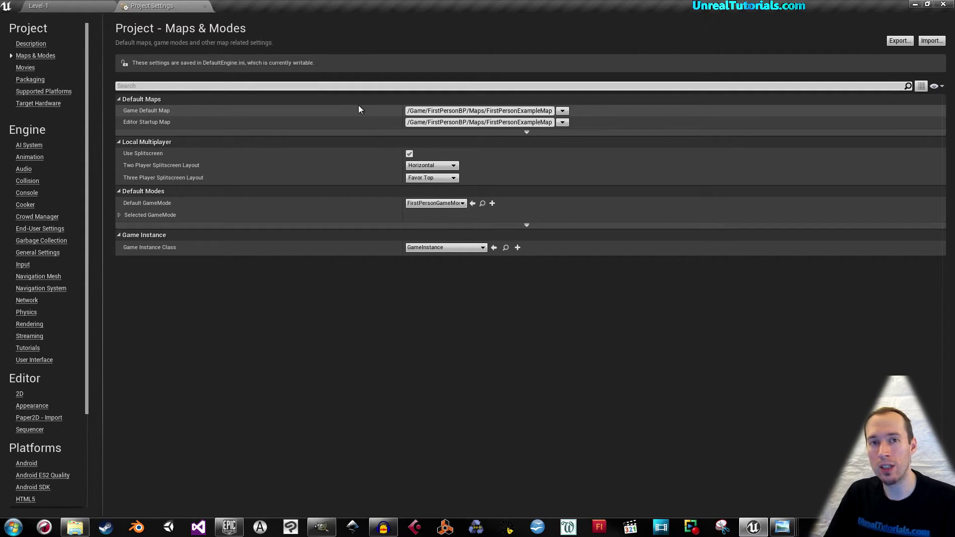
# Set both Game Default Map and Editor Startup Map to Level-1 in Maps & Modes.
pyautogui.click(562, 113)
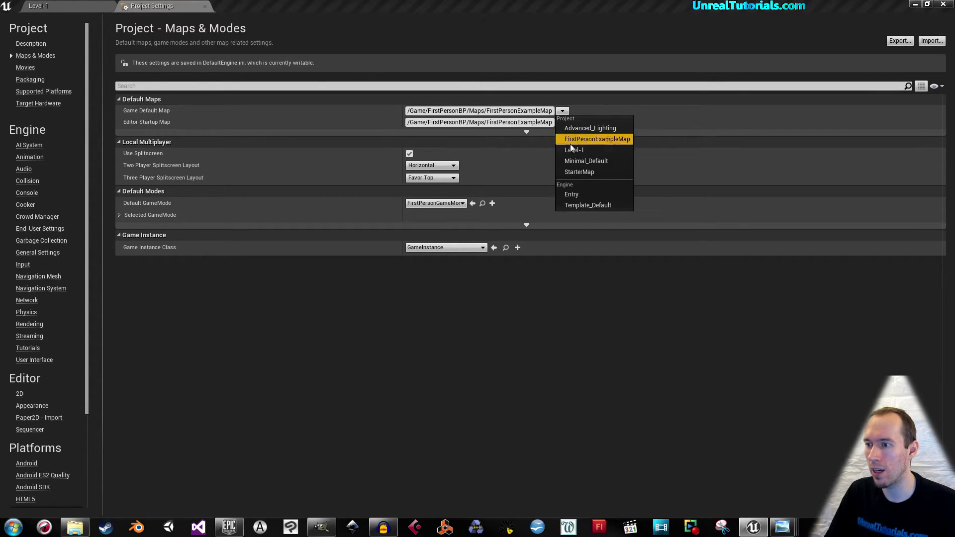
pyautogui.click(602, 150)
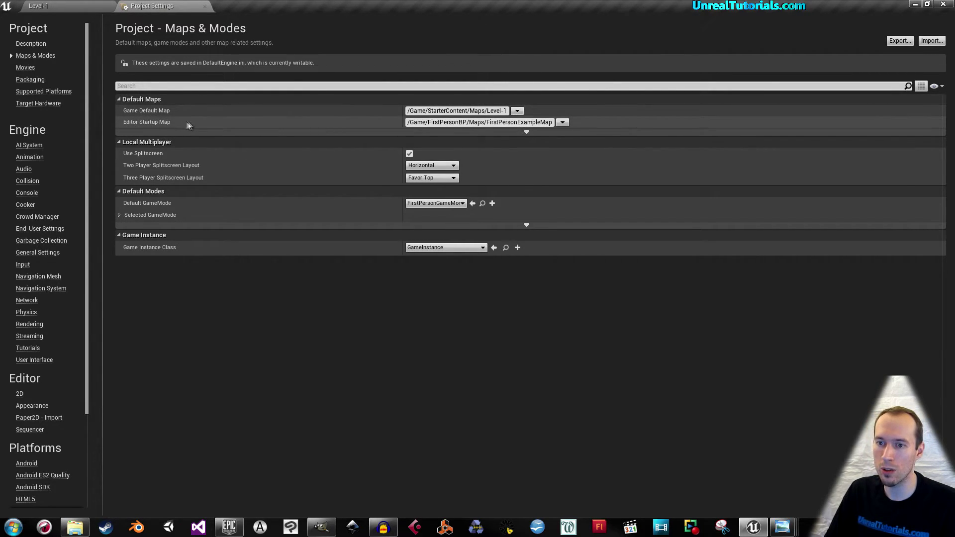
pyautogui.click(562, 122)
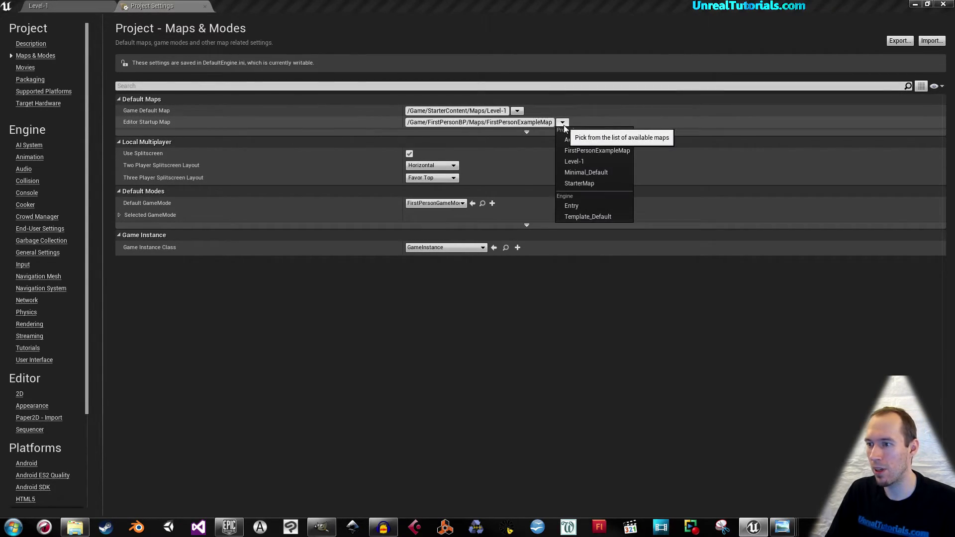
pyautogui.click(598, 161)
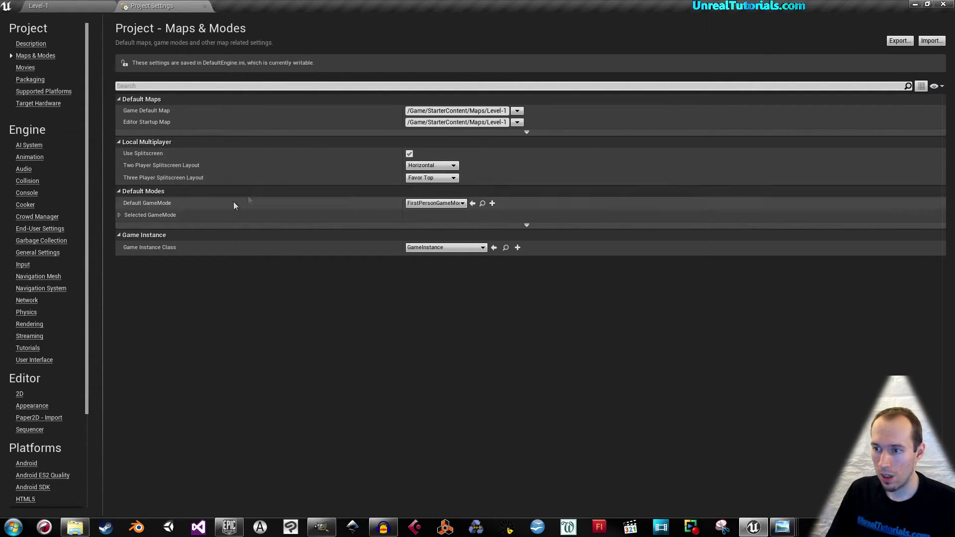
pyautogui.click(119, 214)
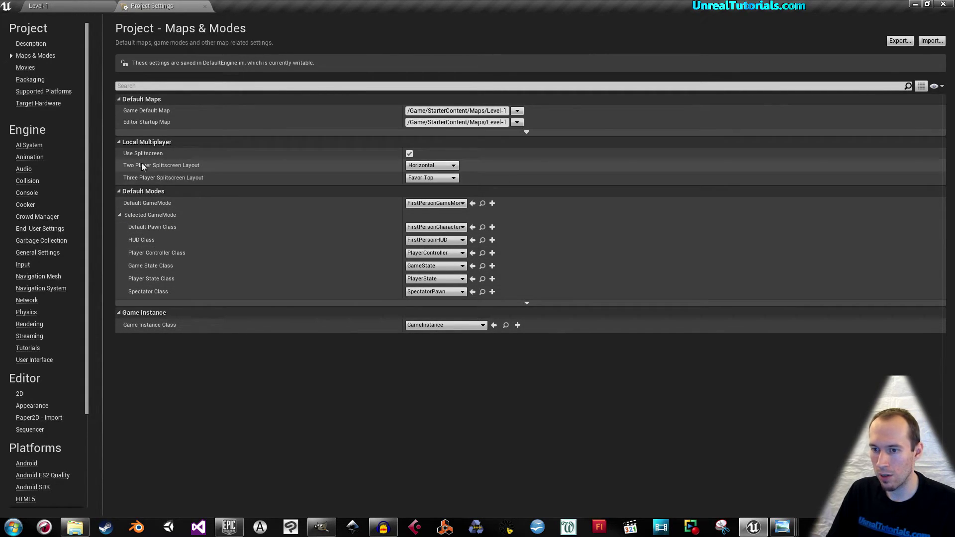
pyautogui.click(119, 214)
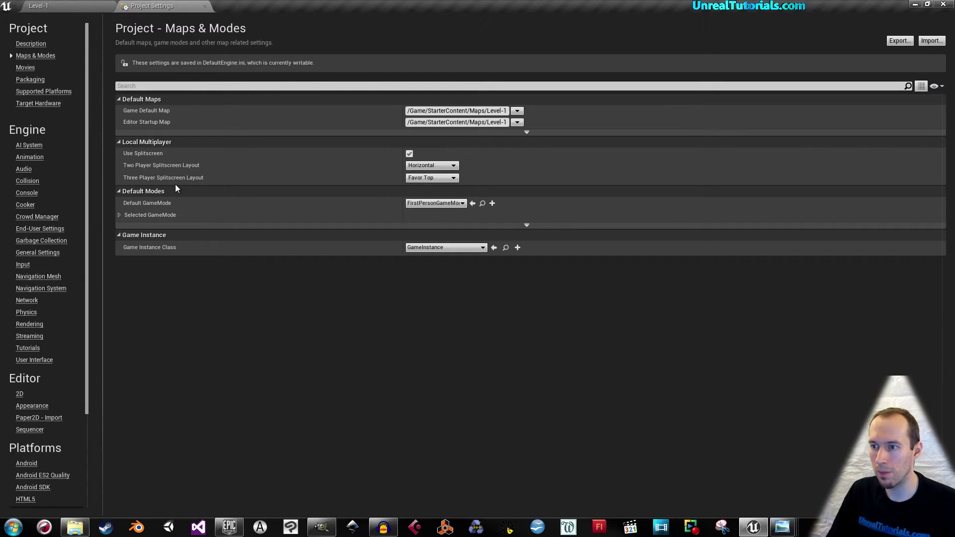
pyautogui.click(25, 68)
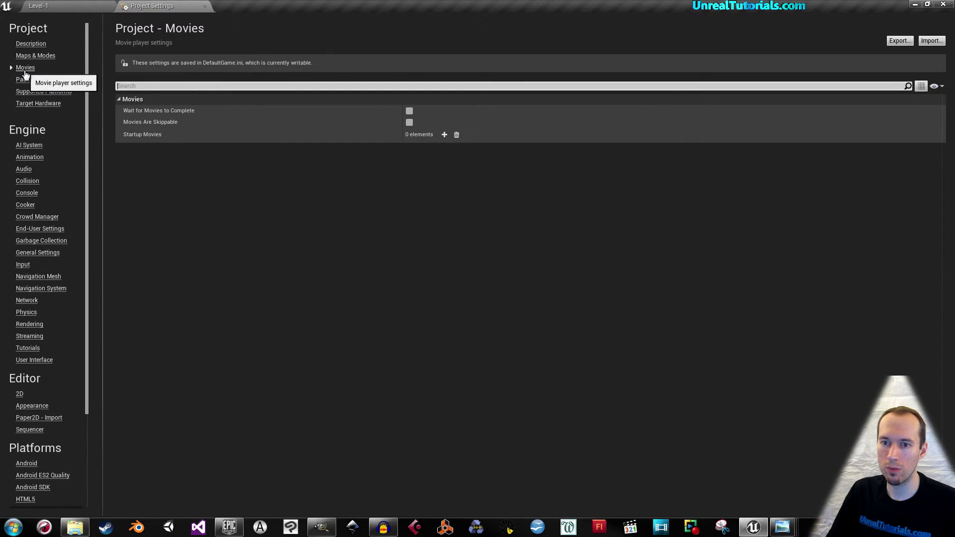
# Confirm Packaging keeps the Development build configuration, then go to Supported Platforms.
pyautogui.click(26, 82)
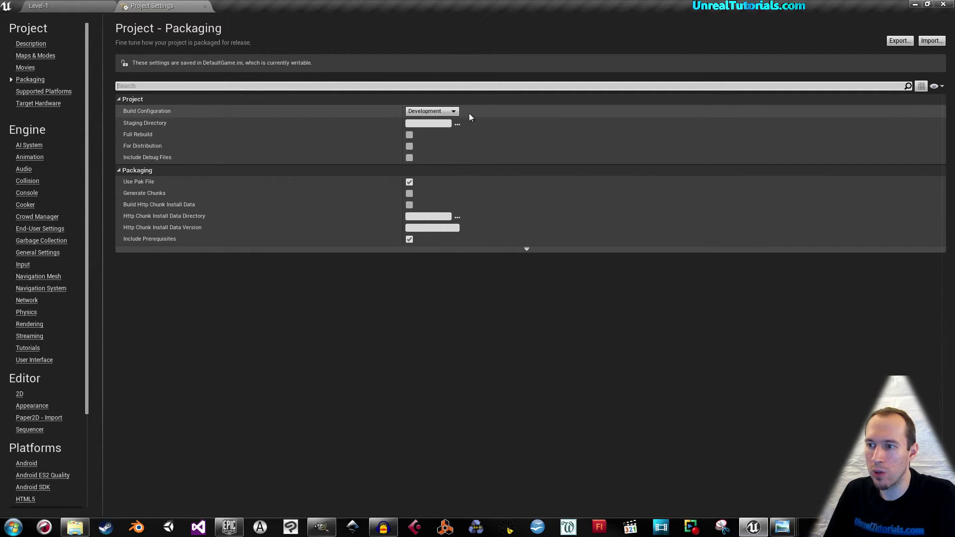
pyautogui.click(449, 111)
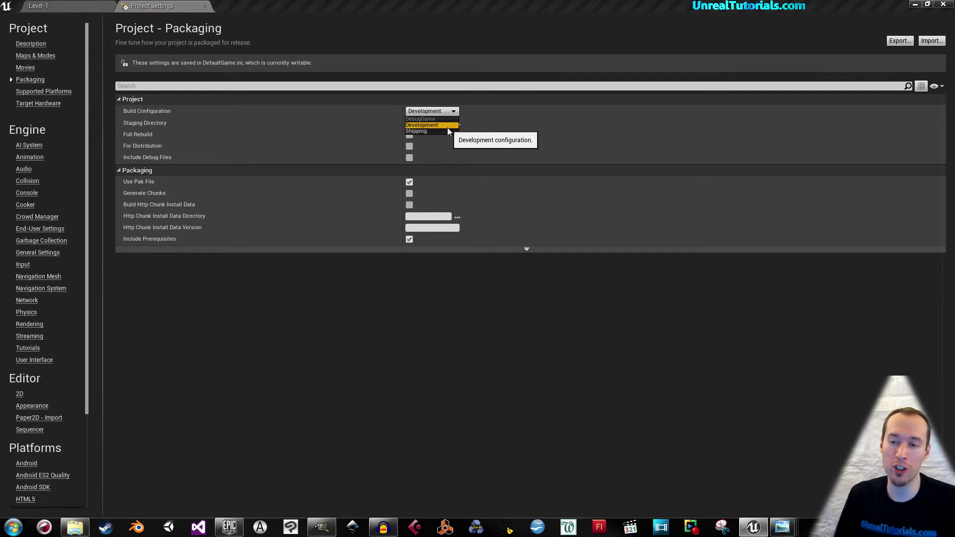
pyautogui.click(488, 98)
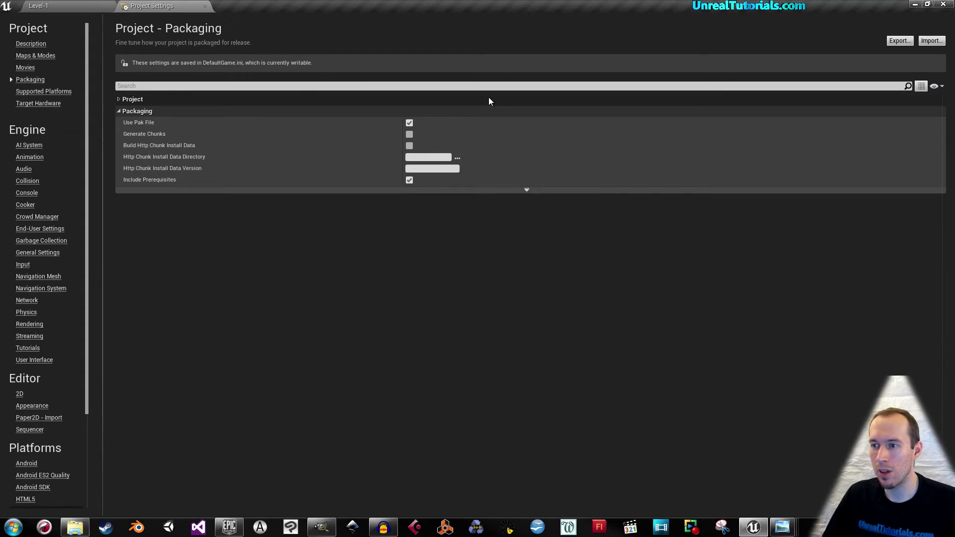
pyautogui.click(487, 99)
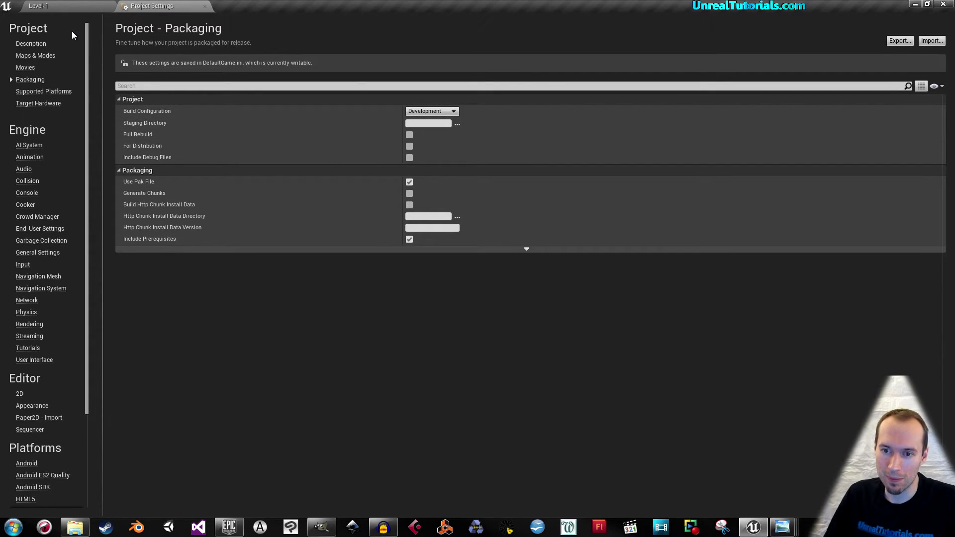
pyautogui.click(44, 92)
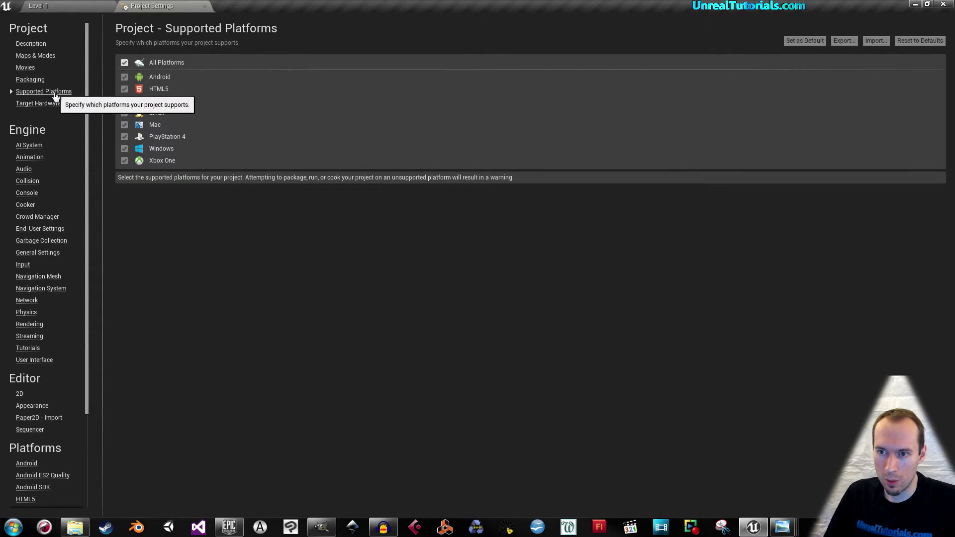
# Open the Windows platform settings, save the Level-1 level, and bring GIMP forward.
pyautogui.scroll(-5, 43, 97)
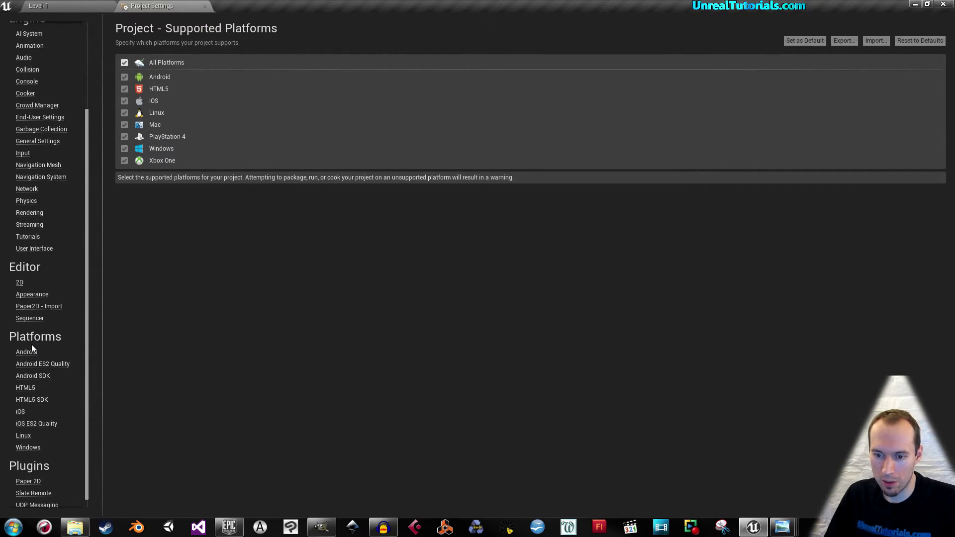
pyautogui.click(27, 448)
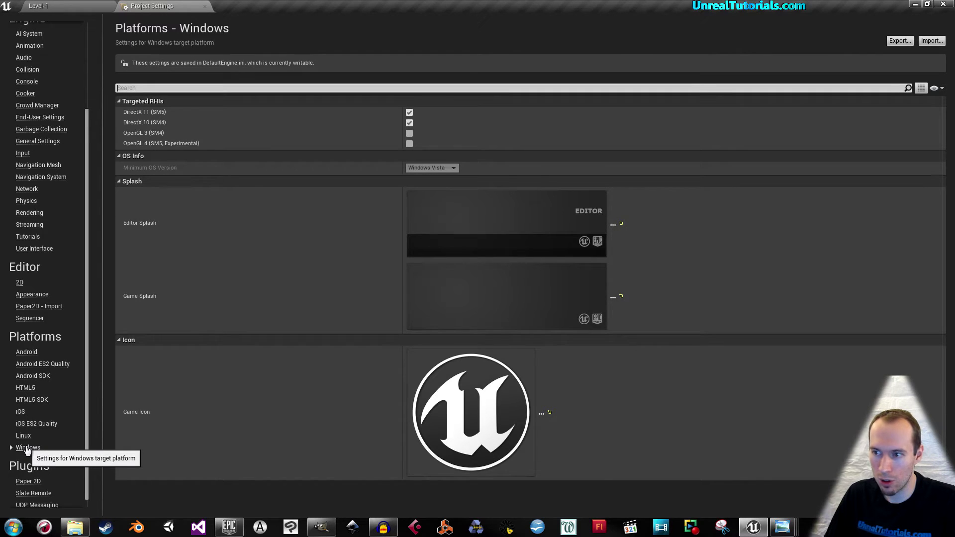
pyautogui.click(46, 7)
pyautogui.click(210, 39)
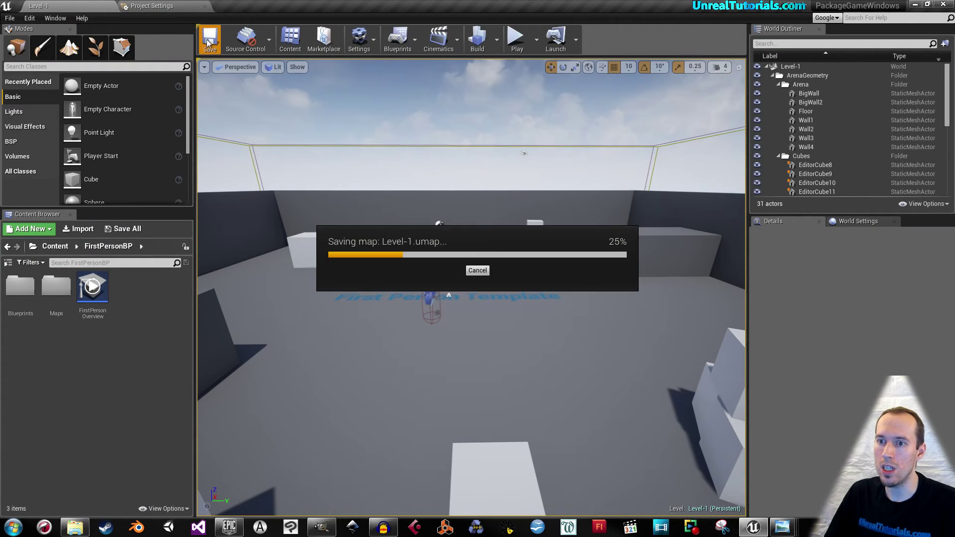
pyautogui.click(155, 6)
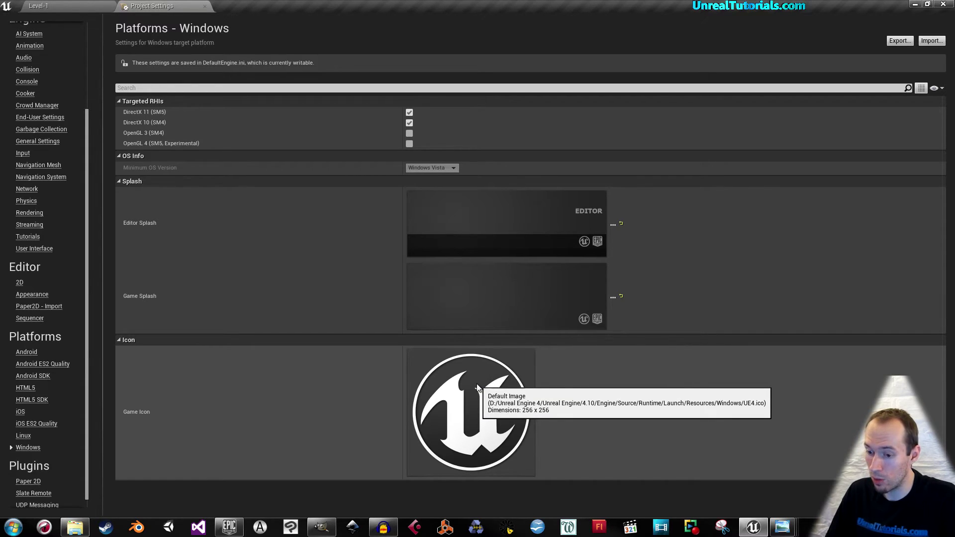
pyautogui.click(321, 527)
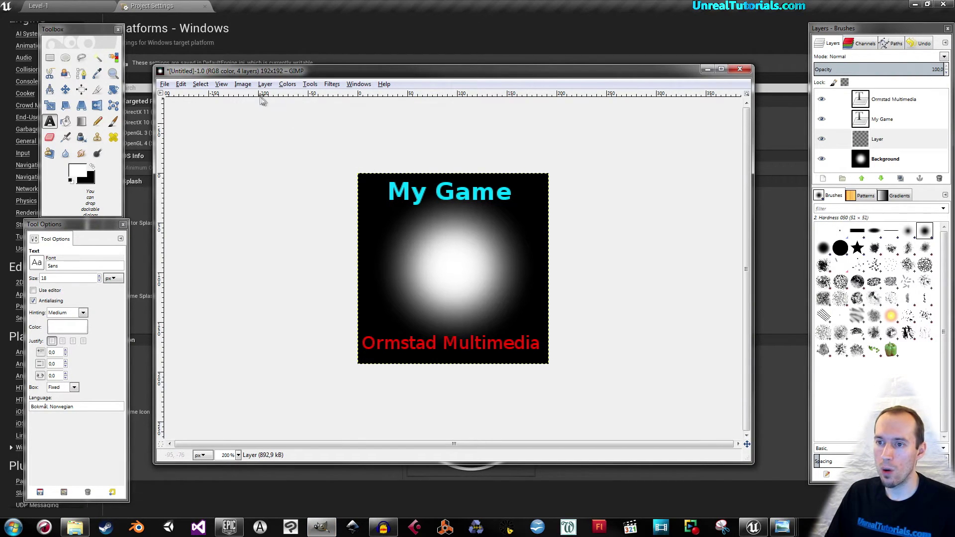
# Resize the My Game canvas to 256 × 256 with the artwork offset inside it.
pyautogui.click(243, 84)
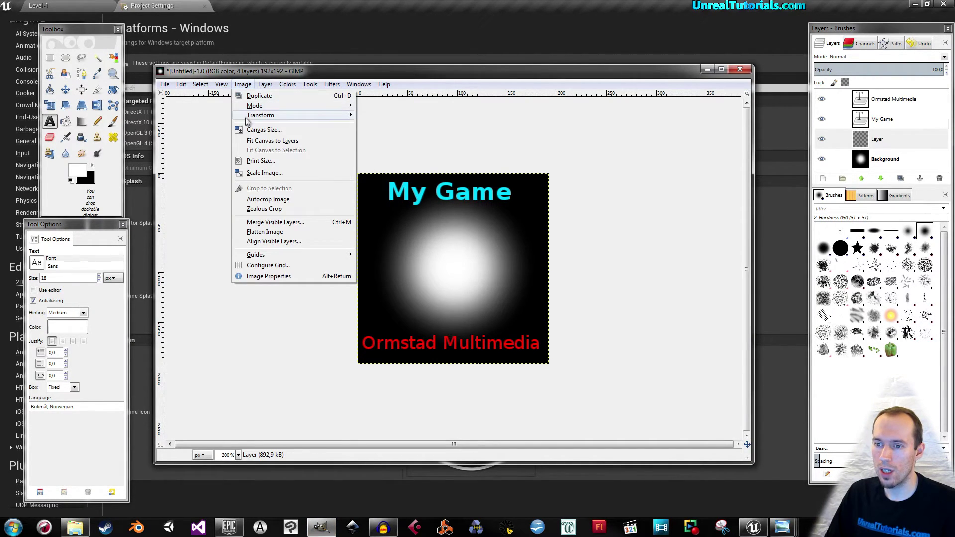
pyautogui.click(285, 132)
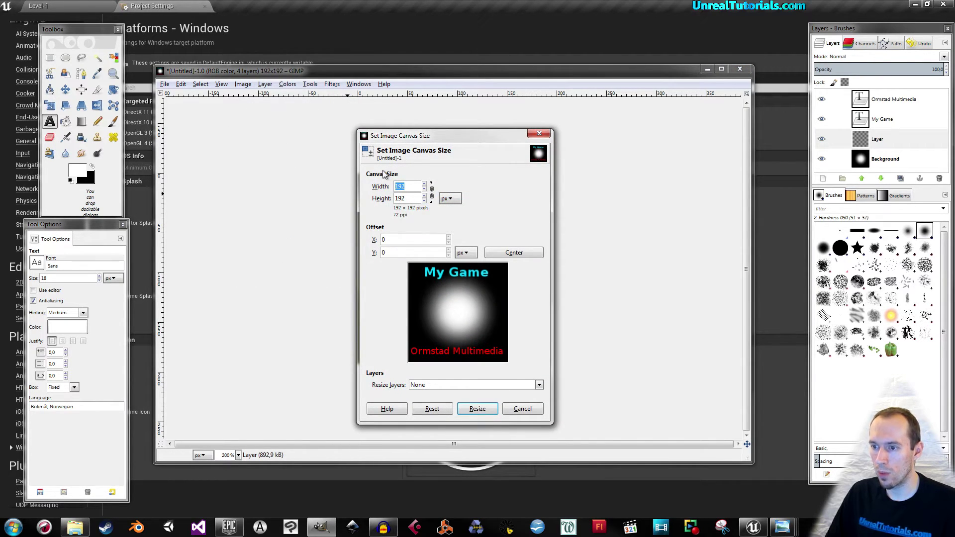
pyautogui.write('256')
pyautogui.press('Tab')
pyautogui.write('25')
pyautogui.moveTo(448, 294); pyautogui.dragTo(464, 317)
pyautogui.click(412, 184)
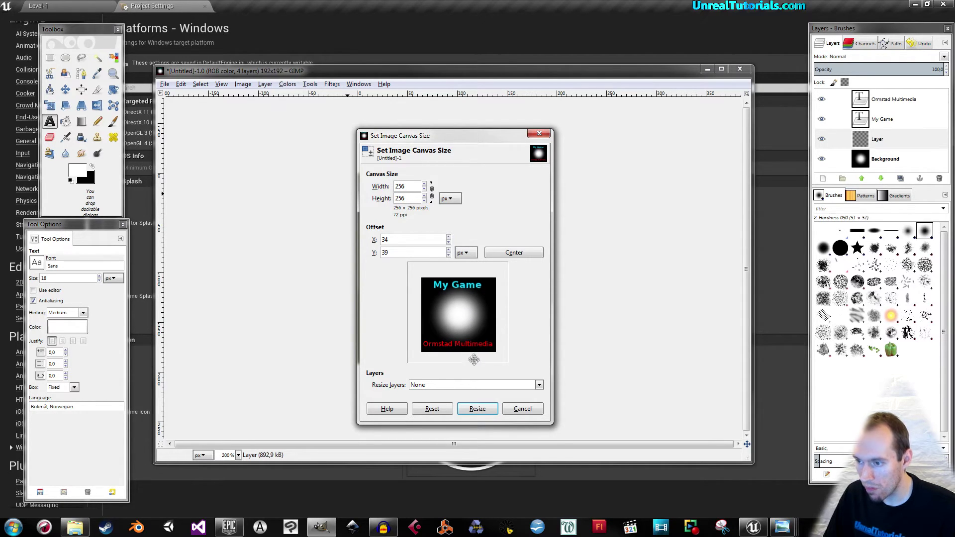
pyautogui.click(478, 409)
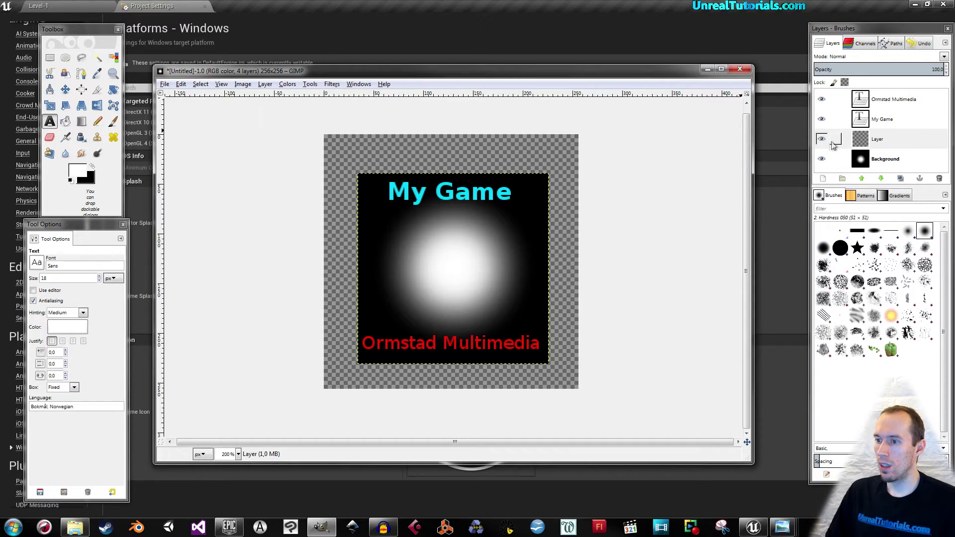
# Add a transparent 256 × 256 Layer #1 at the bottom and bucket-fill it black.
pyautogui.moveTo(879, 140); pyautogui.dragTo(871, 164)
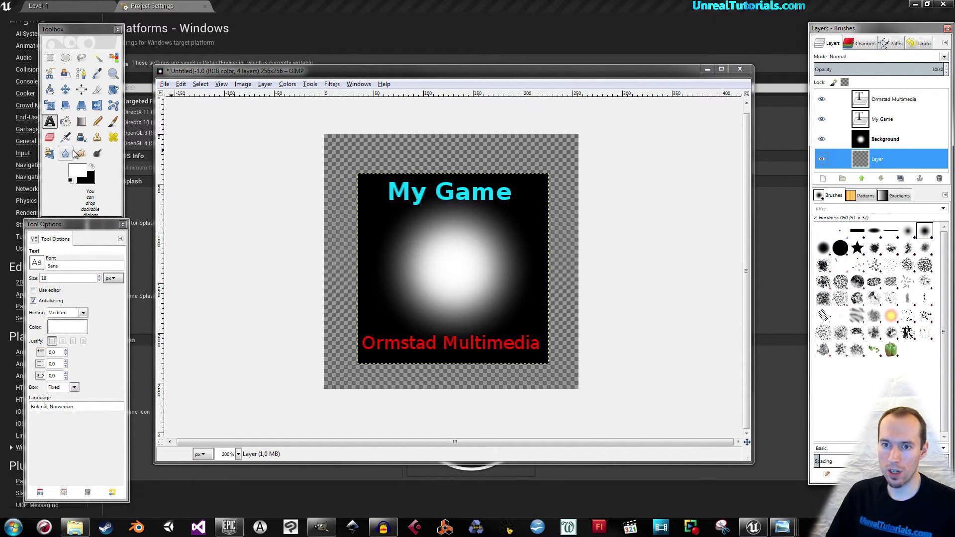
pyautogui.click(65, 122)
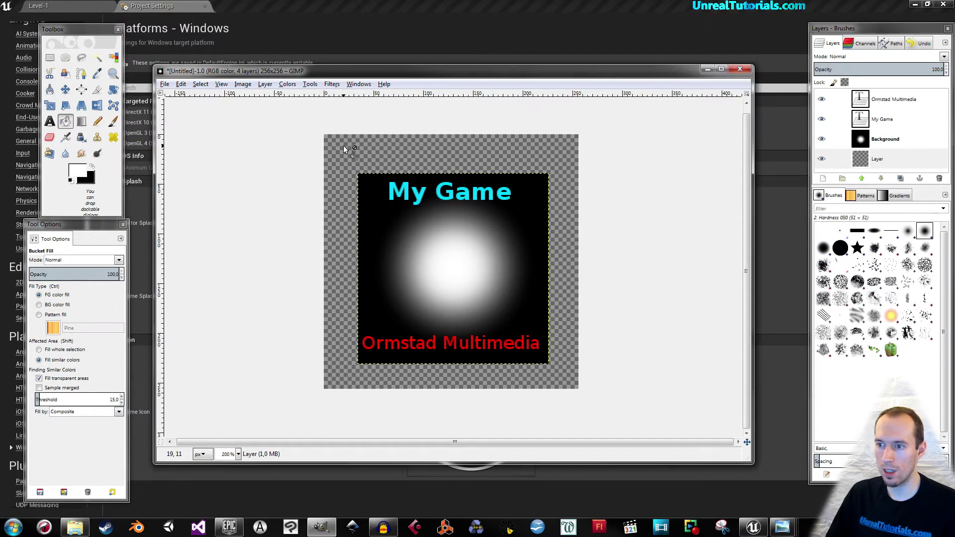
pyautogui.click(881, 160)
pyautogui.moveTo(881, 159); pyautogui.dragTo(823, 140)
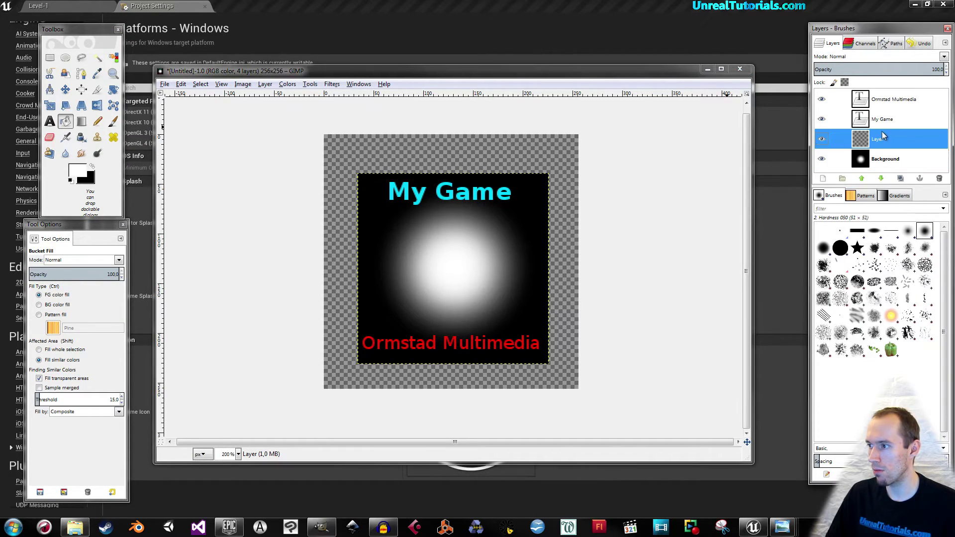
pyautogui.click(823, 178)
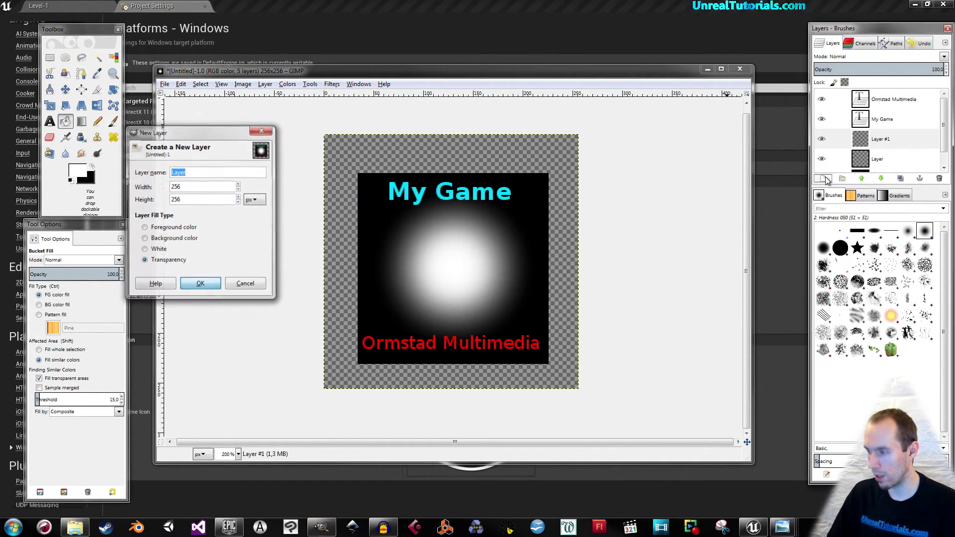
pyautogui.click(198, 282)
pyautogui.moveTo(881, 124); pyautogui.dragTo(875, 171)
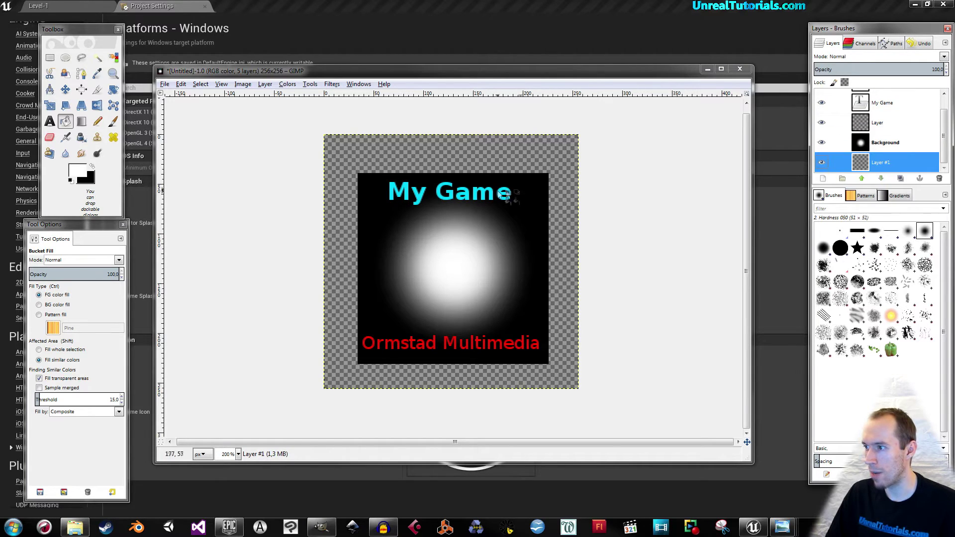
pyautogui.click(497, 162)
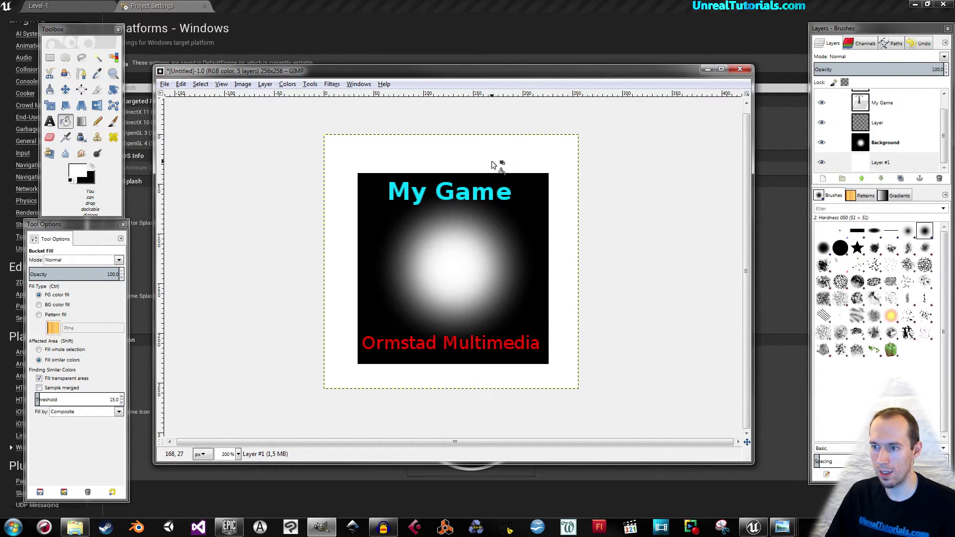
pyautogui.click(94, 168)
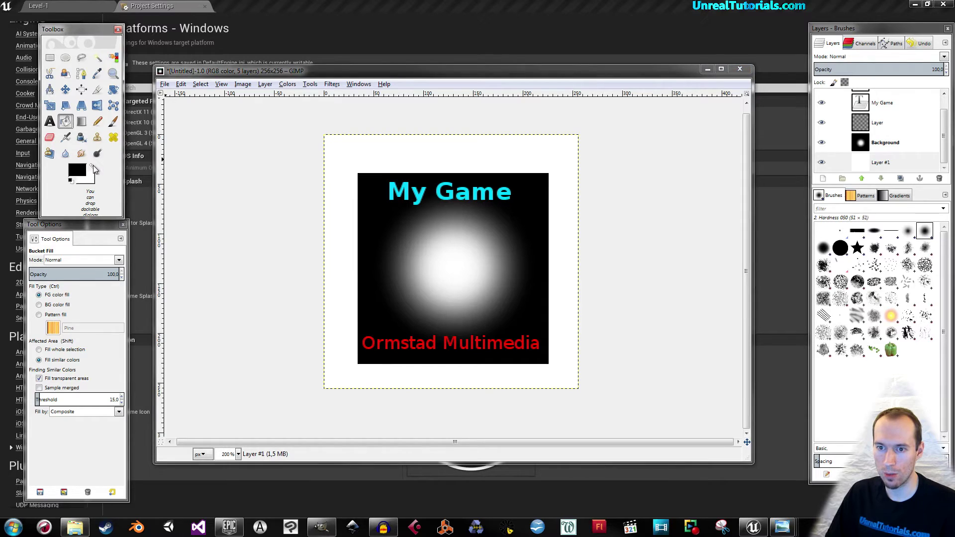
pyautogui.click(351, 155)
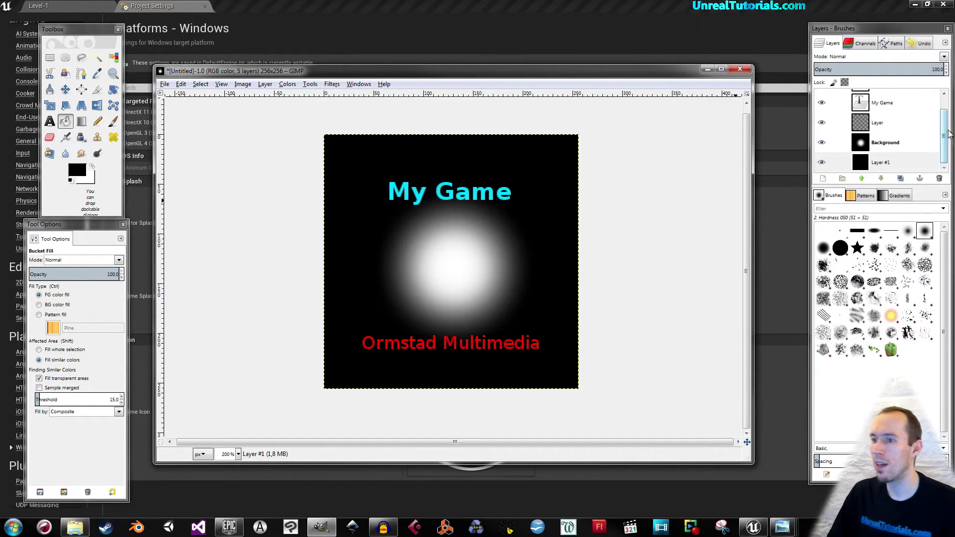
# Move the My Game title up and Ormstad Multimedia down toward the canvas edges.
pyautogui.click(65, 90)
pyautogui.moveTo(399, 195); pyautogui.dragTo(404, 167)
pyautogui.click(365, 328)
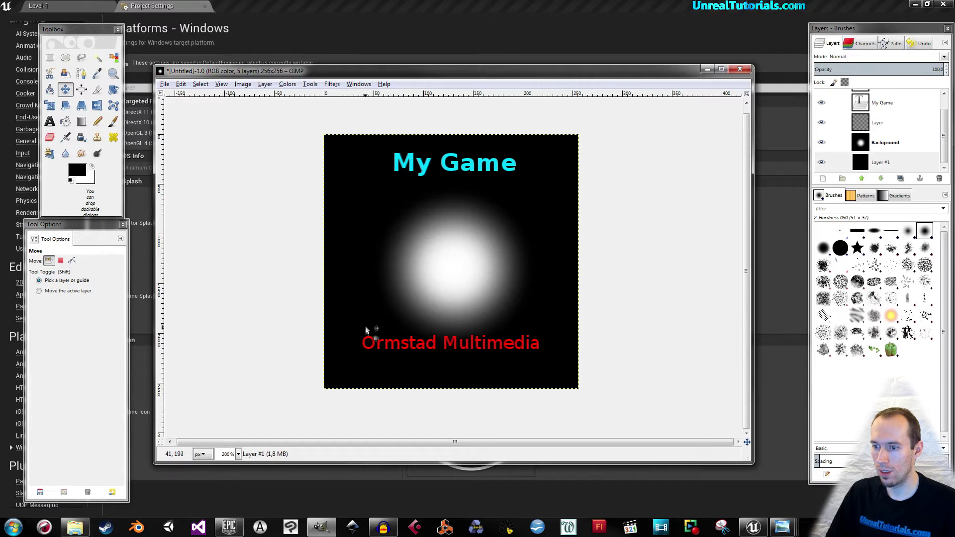
pyautogui.moveTo(371, 345); pyautogui.dragTo(375, 366)
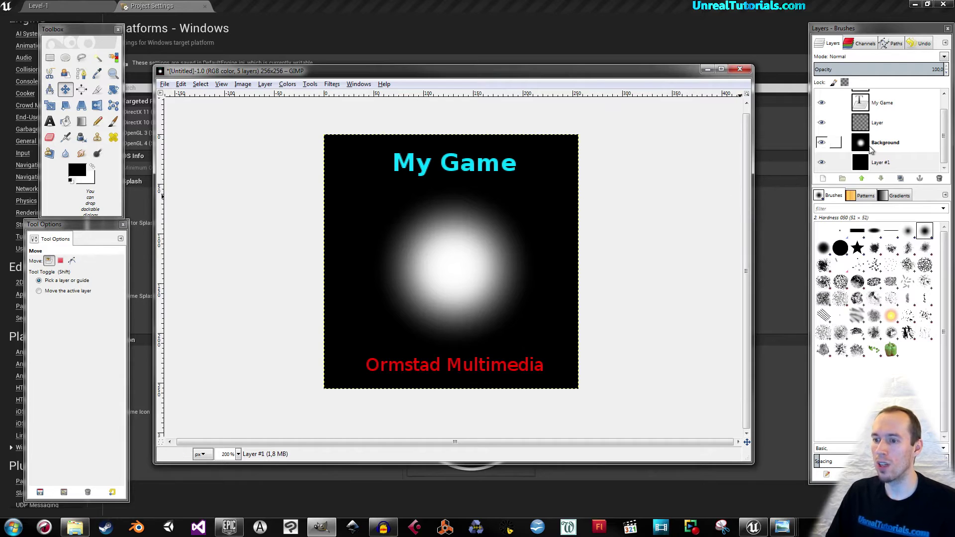
pyautogui.moveTo(944, 135); pyautogui.dragTo(945, 119)
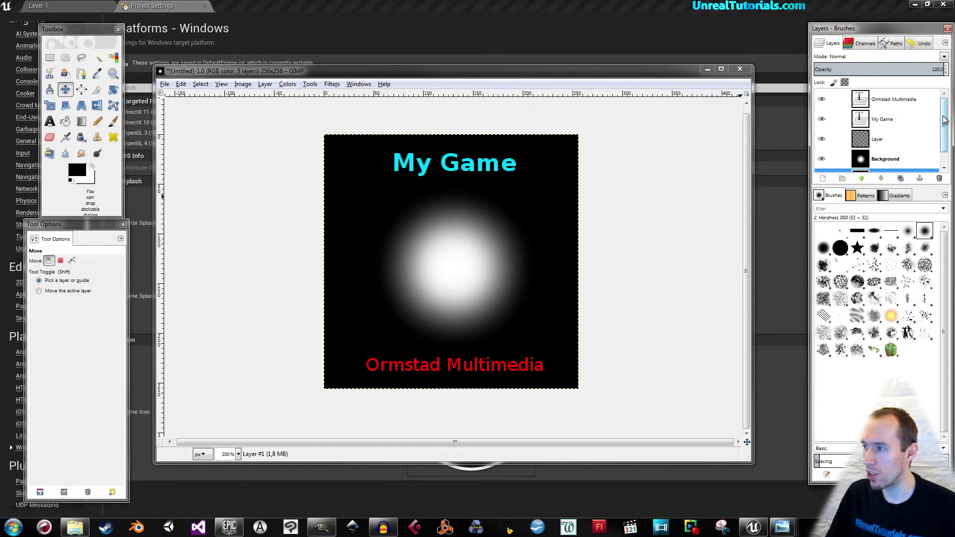
pyautogui.moveTo(944, 136); pyautogui.dragTo(945, 136)
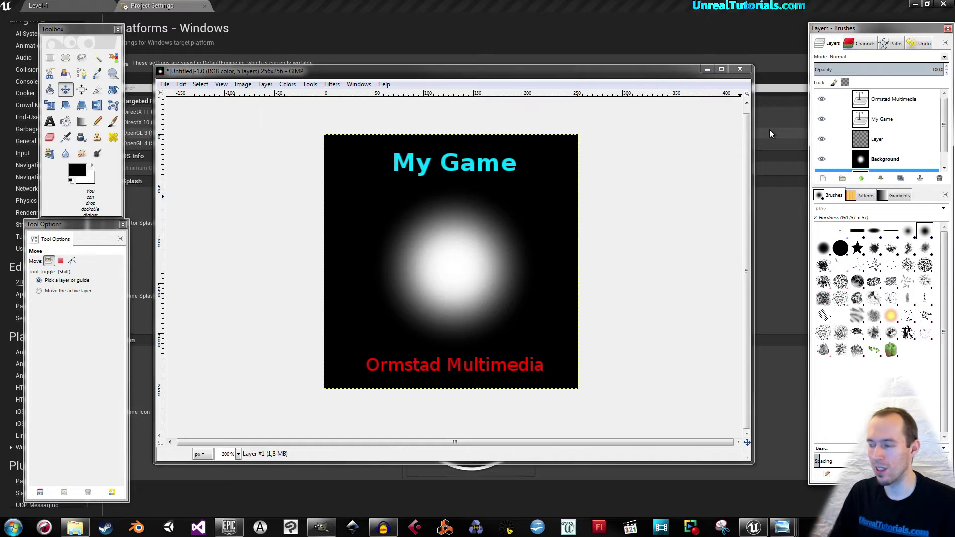
pyautogui.click(880, 103)
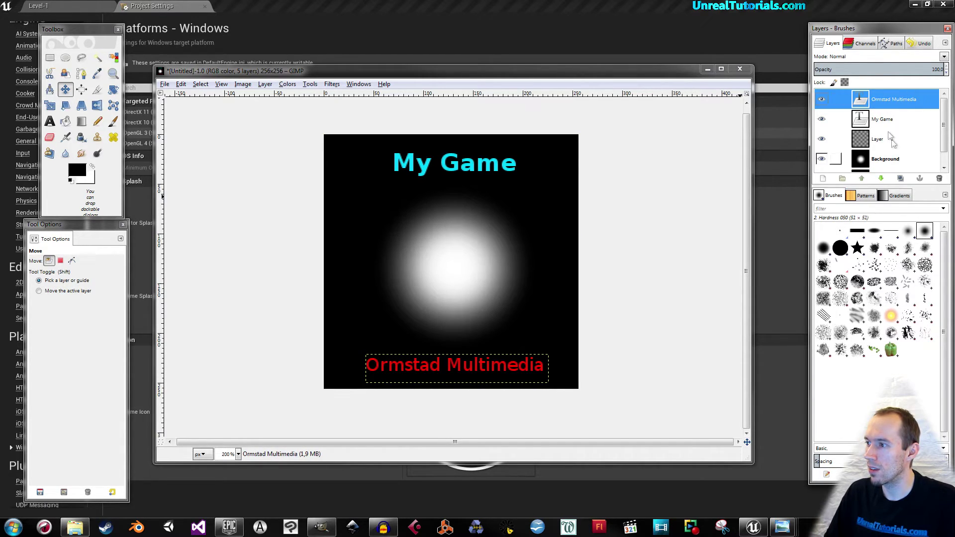
# Merge Ormstad Multimedia, My Game, the empty layer and Background down into Layer #1.
pyautogui.rightClick(885, 102)
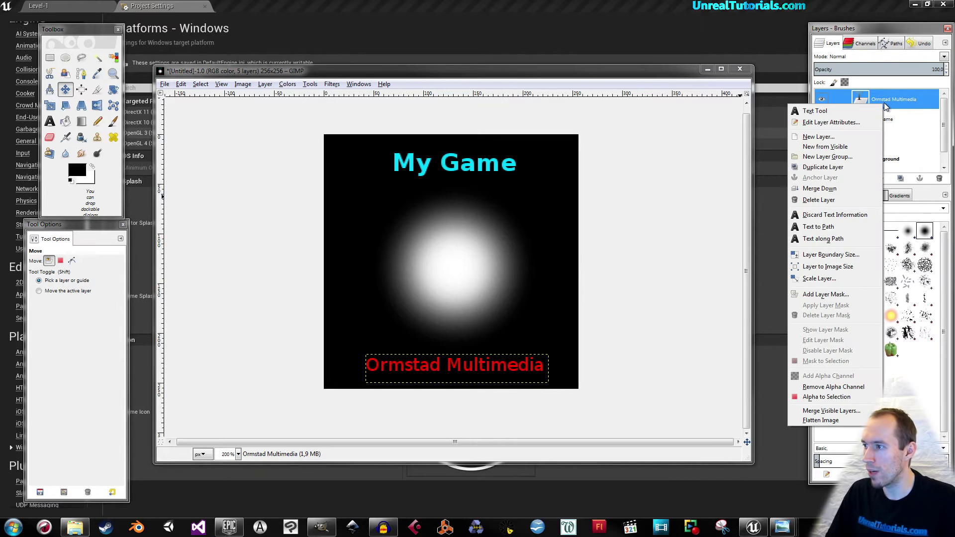
pyautogui.click(832, 189)
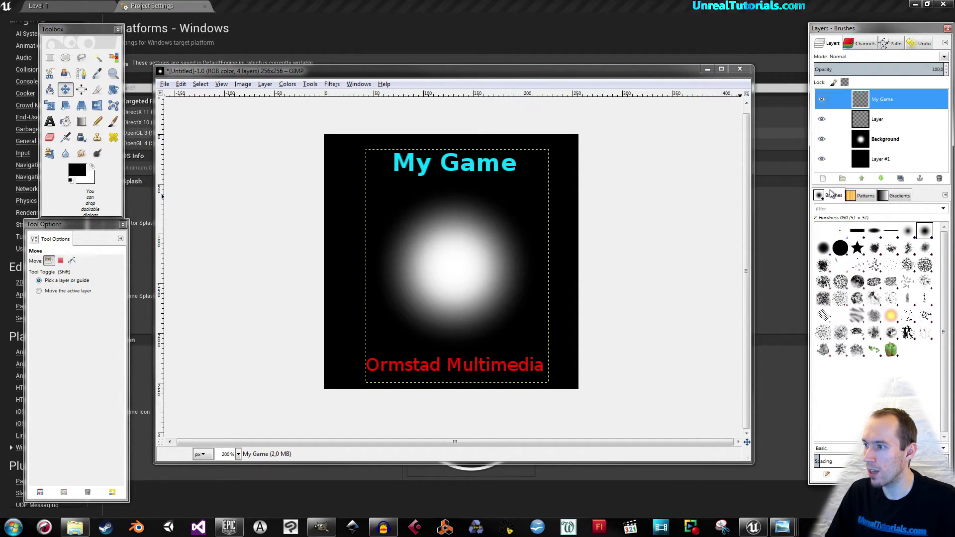
pyautogui.rightClick(893, 102)
pyautogui.click(841, 172)
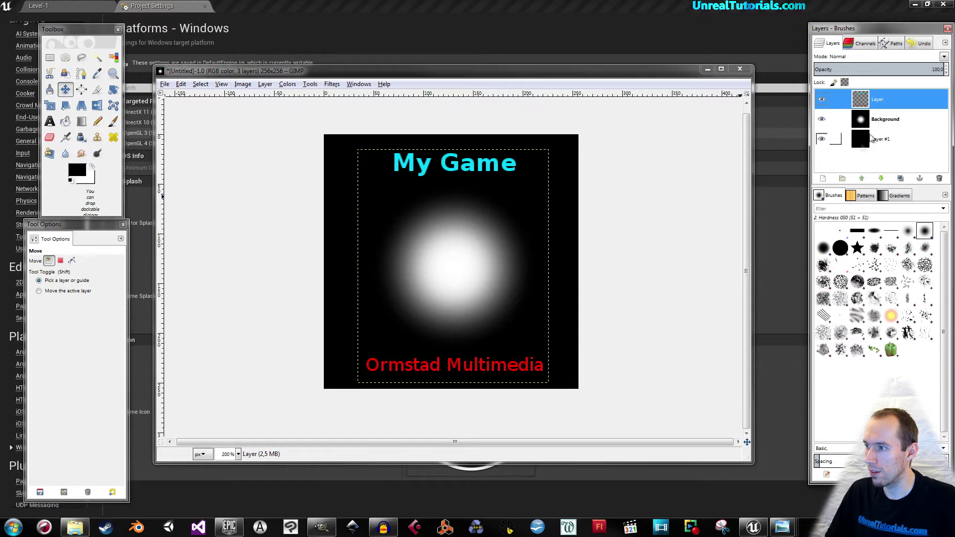
pyautogui.rightClick(893, 102)
pyautogui.click(830, 172)
pyautogui.rightClick(884, 98)
pyautogui.click(824, 171)
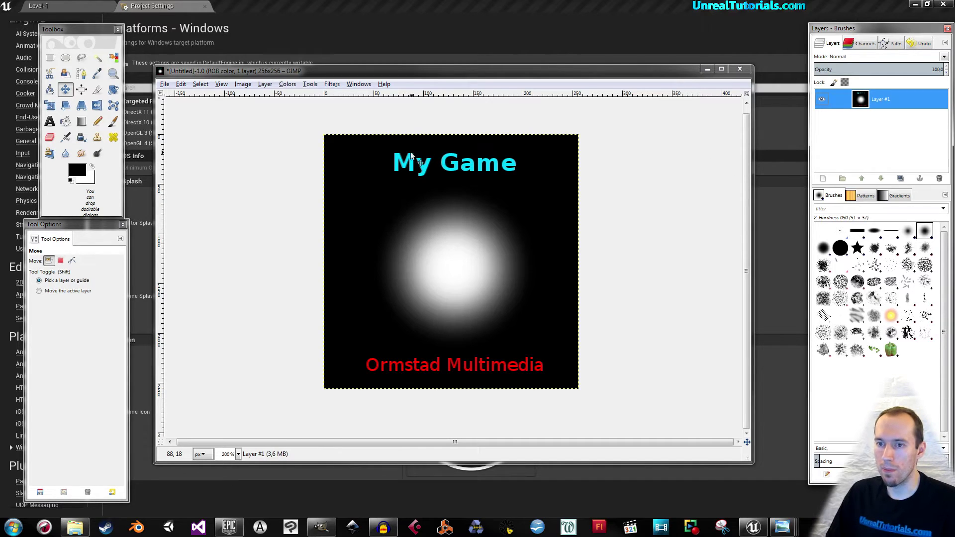
pyautogui.click(164, 84)
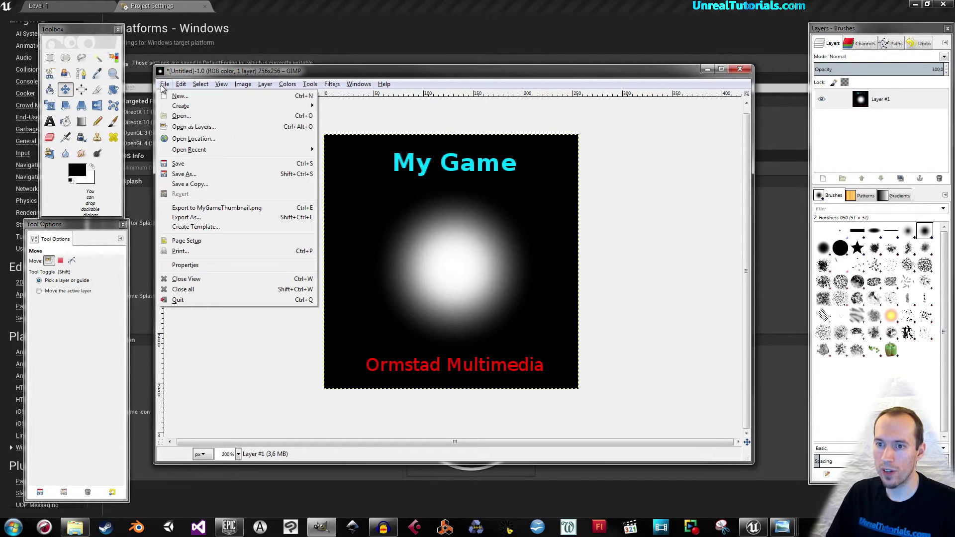
# Start Export As and rename MyGameThumbnail.png to MyGameIcon.ico.
pyautogui.click(202, 217)
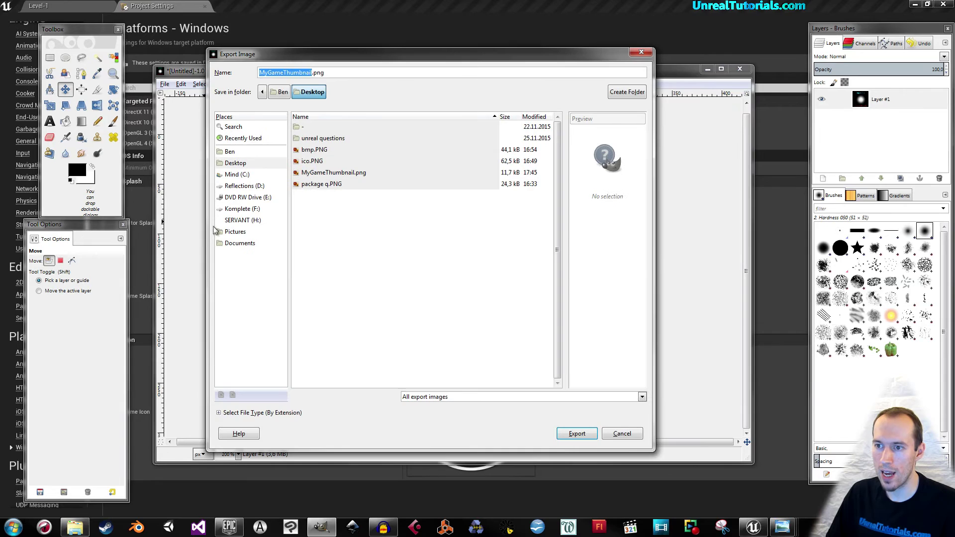
pyautogui.click(374, 5)
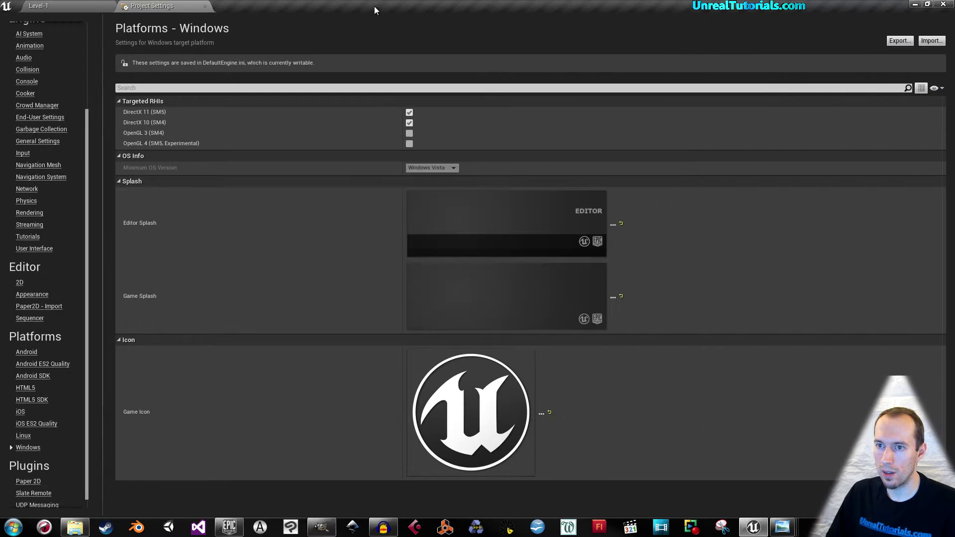
pyautogui.moveTo(474, 428)
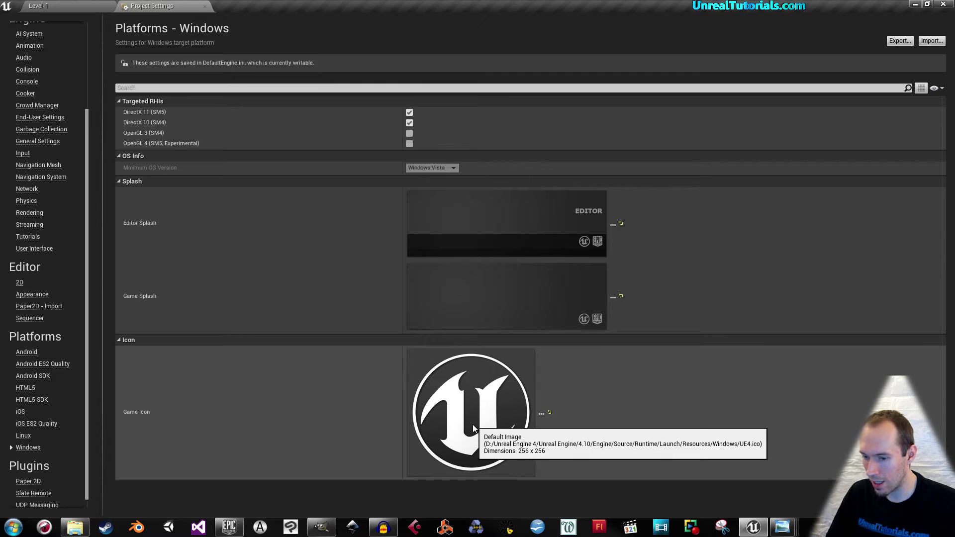
pyautogui.click(322, 527)
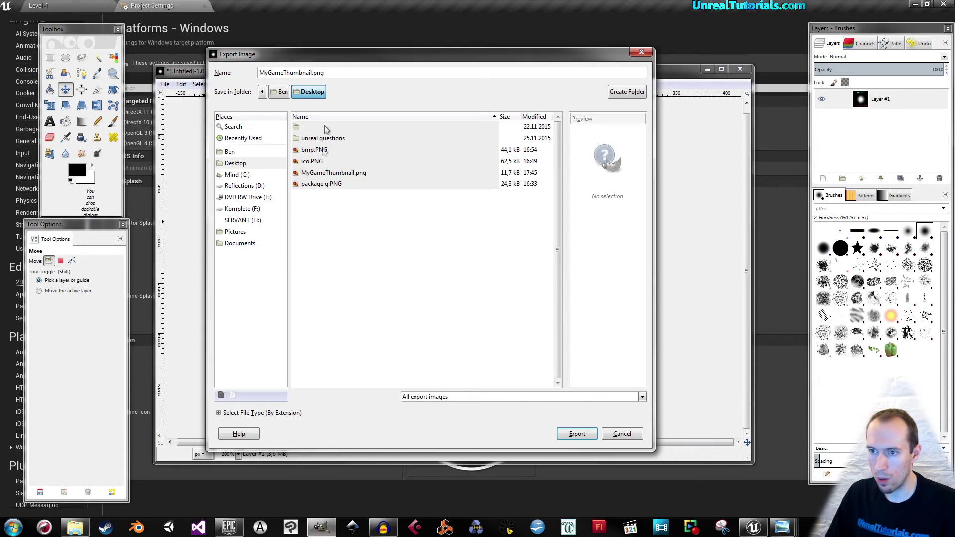
pyautogui.press('BackSpace')
pyautogui.press('BackSpace')
pyautogui.press('BackSpace')
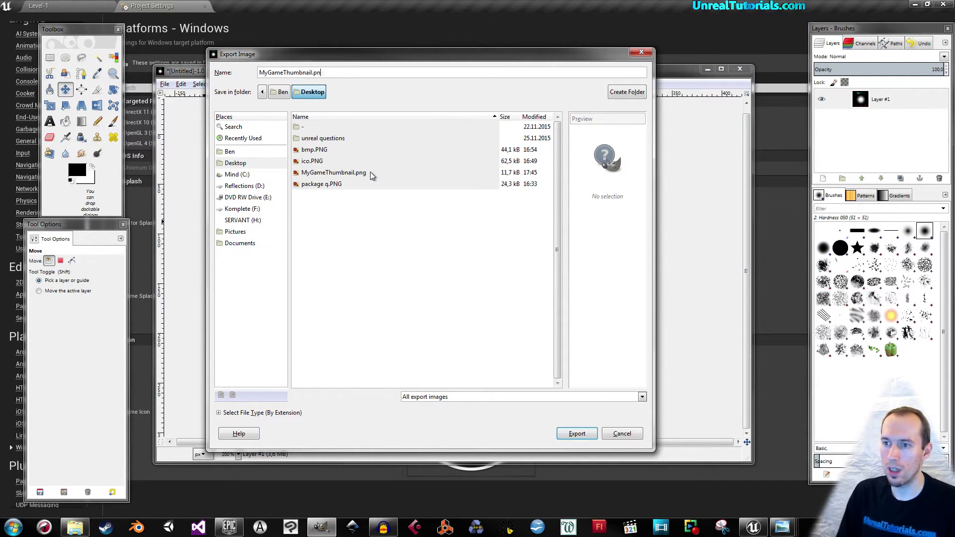
pyautogui.write('ico')
pyautogui.press('Left')
pyautogui.press('Left')
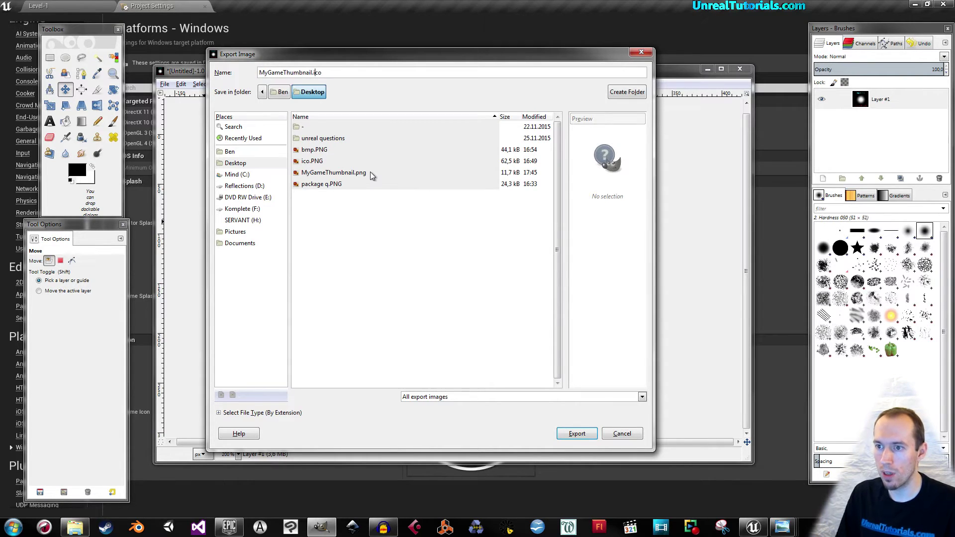
pyautogui.press('BackSpace')
pyautogui.press('BackSpace')
pyautogui.press('BackSpace')
pyautogui.press('BackSpace')
pyautogui.press('BackSpace')
pyautogui.press('BackSpace')
pyautogui.press('BackSpace')
pyautogui.press('BackSpace')
pyautogui.press('BackSpace')
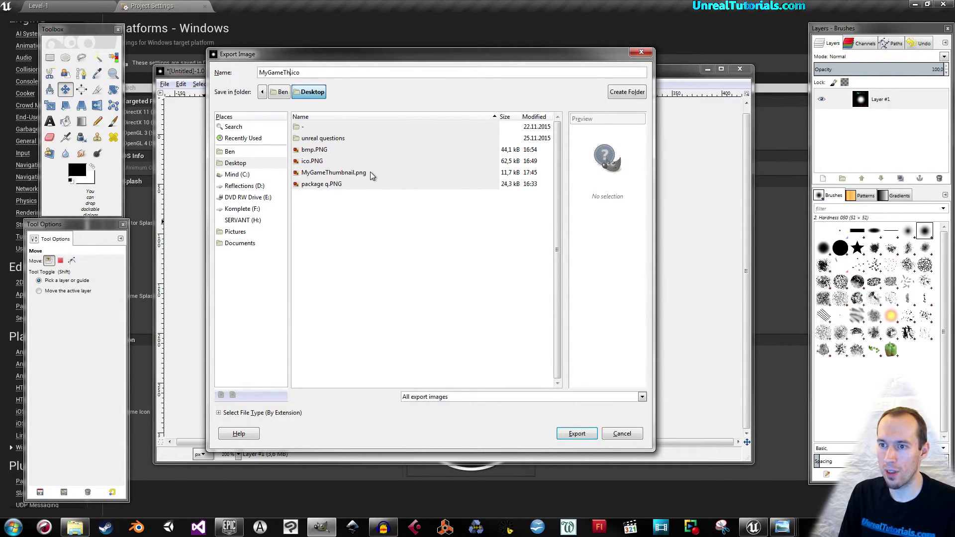
pyautogui.write('Icon')
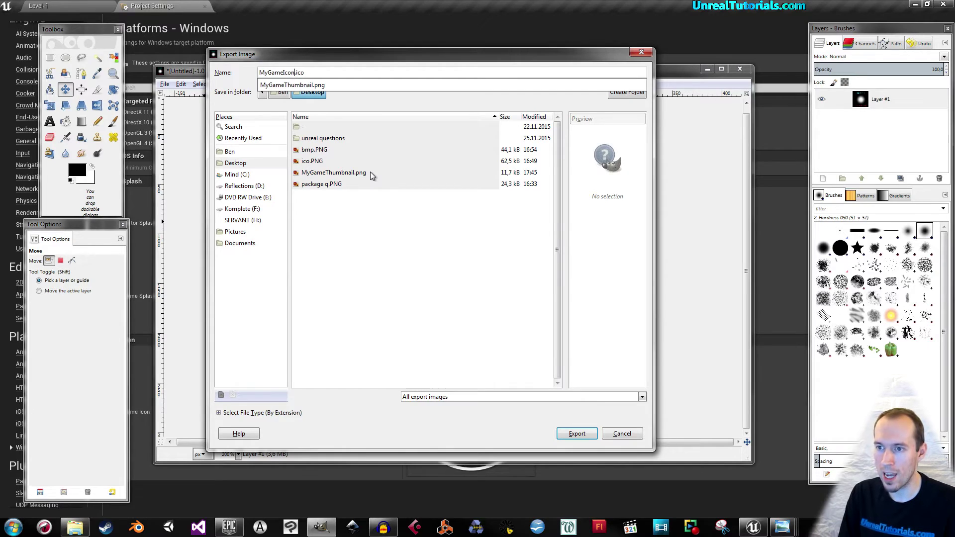
pyautogui.click(266, 65)
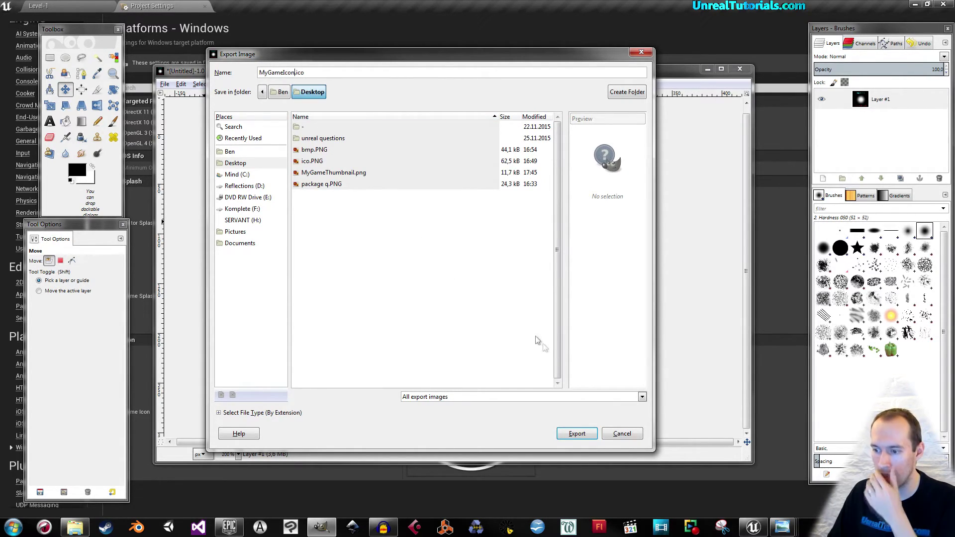
# Export the icon uncompressed (no PNG) at 32 bpp with 8-bit alpha.
pyautogui.click(575, 434)
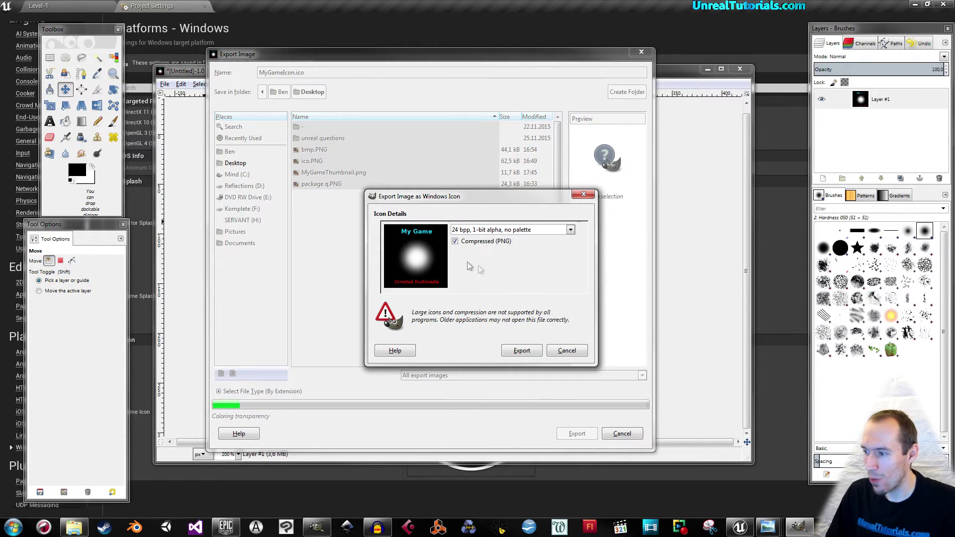
pyautogui.click(455, 242)
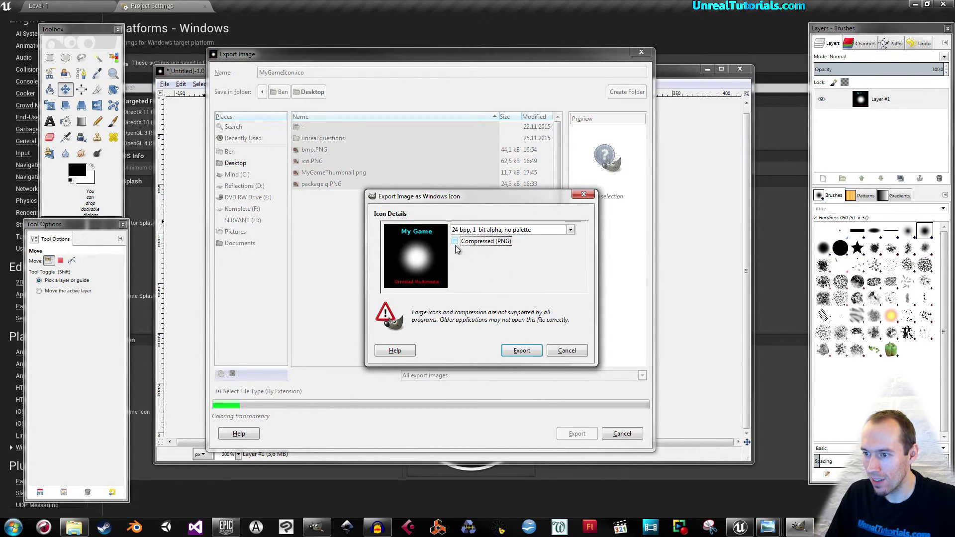
pyautogui.click(571, 230)
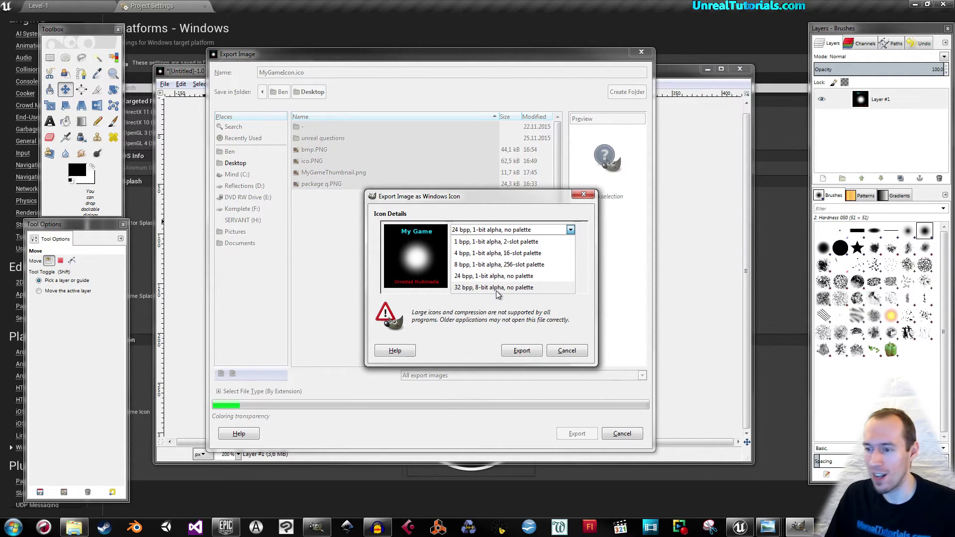
pyautogui.click(496, 288)
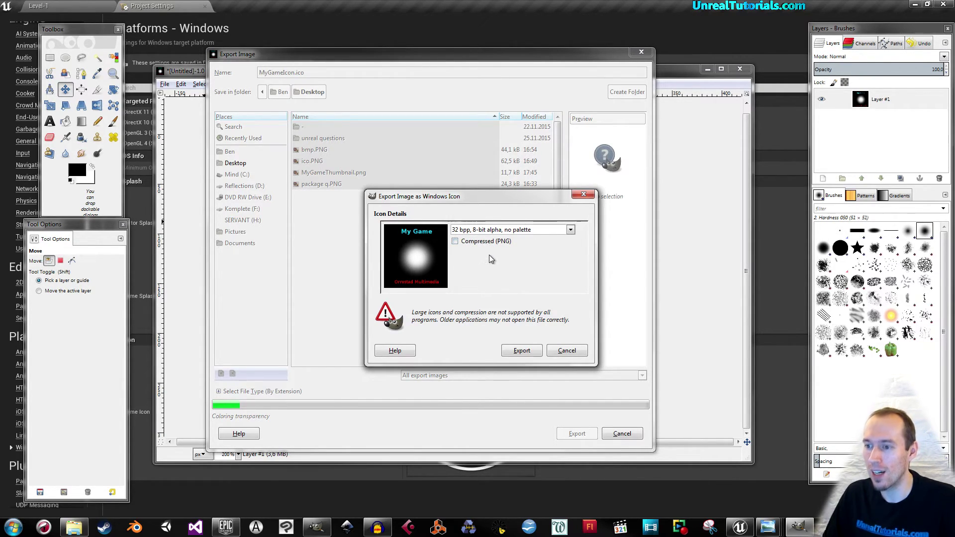
pyautogui.click(510, 351)
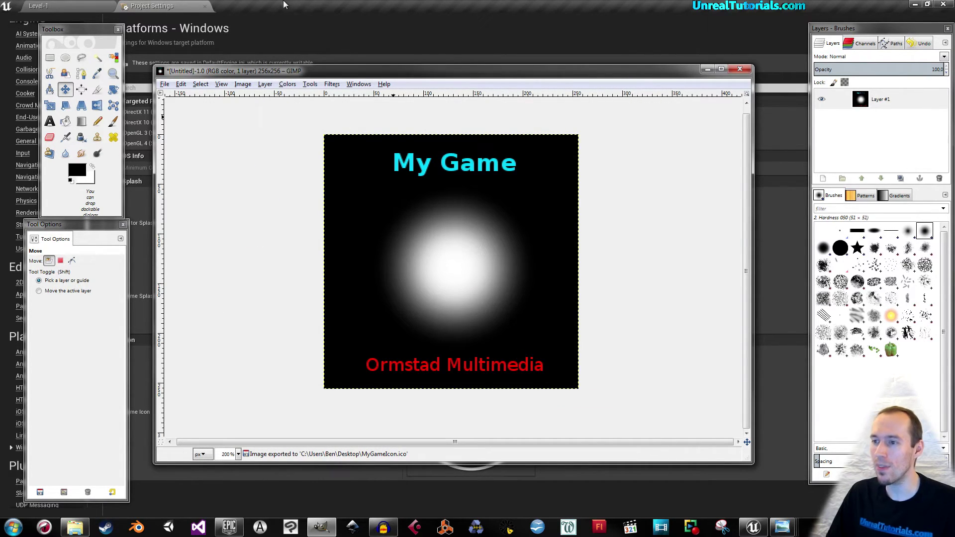
# Set the Windows Game Icon to Desktop's MyGameIcon file, then return to GIMP.
pyautogui.click(327, 5)
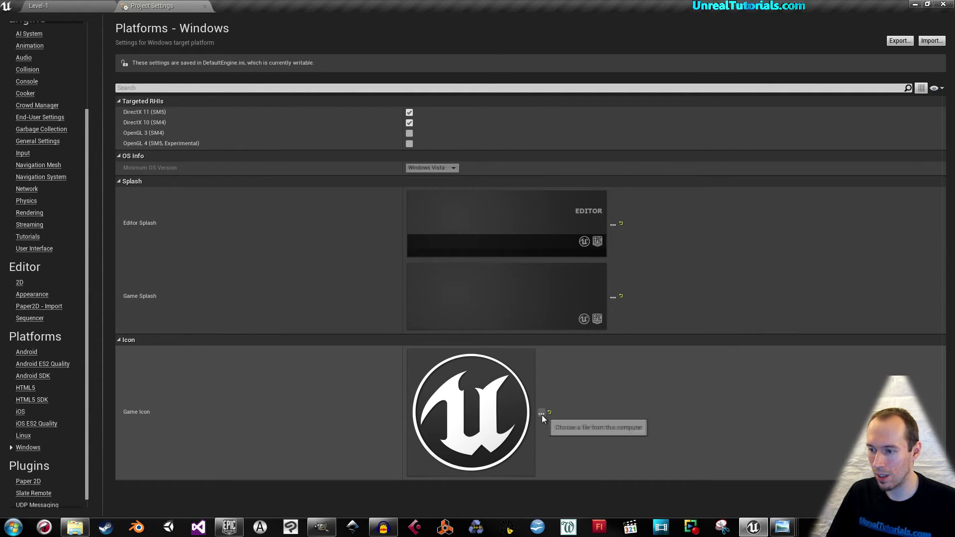
pyautogui.click(541, 413)
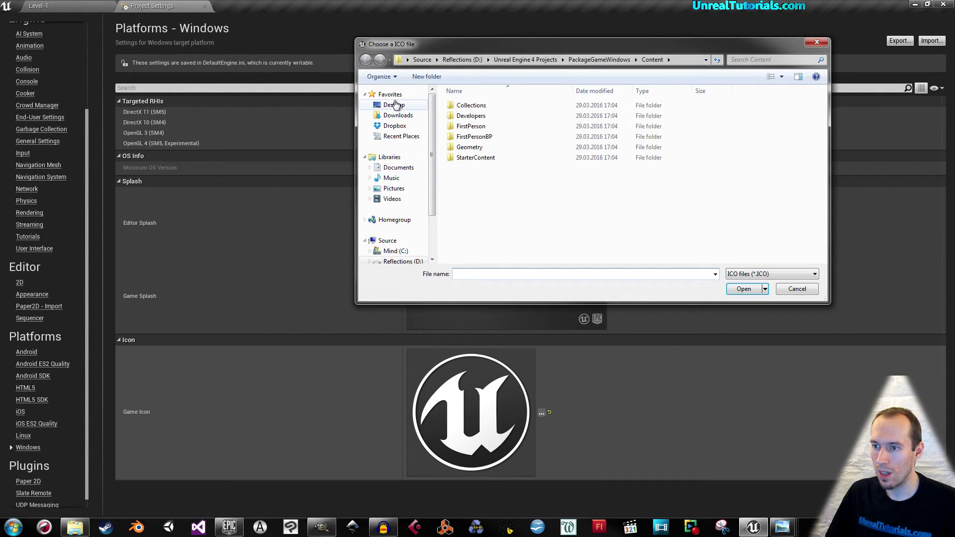
pyautogui.click(396, 104)
pyautogui.click(582, 157)
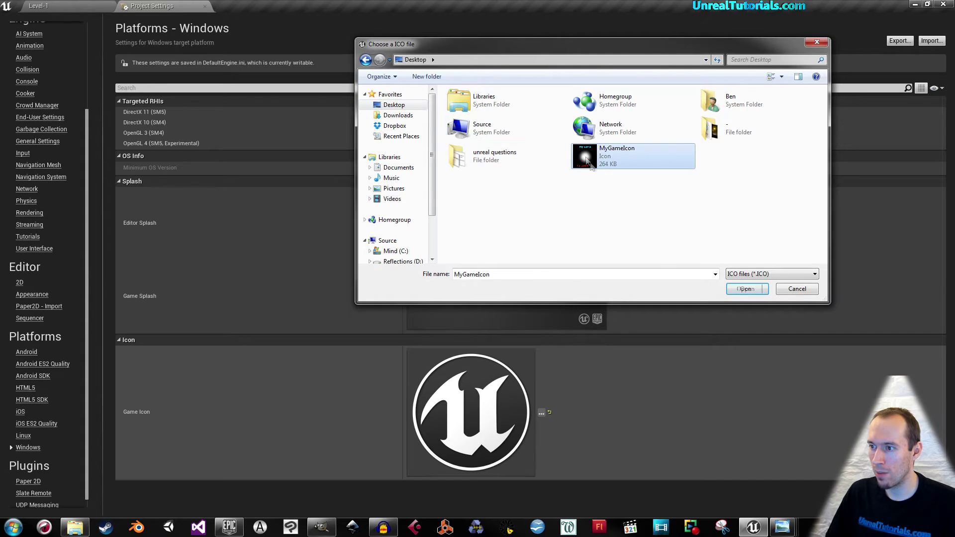
pyautogui.click(746, 289)
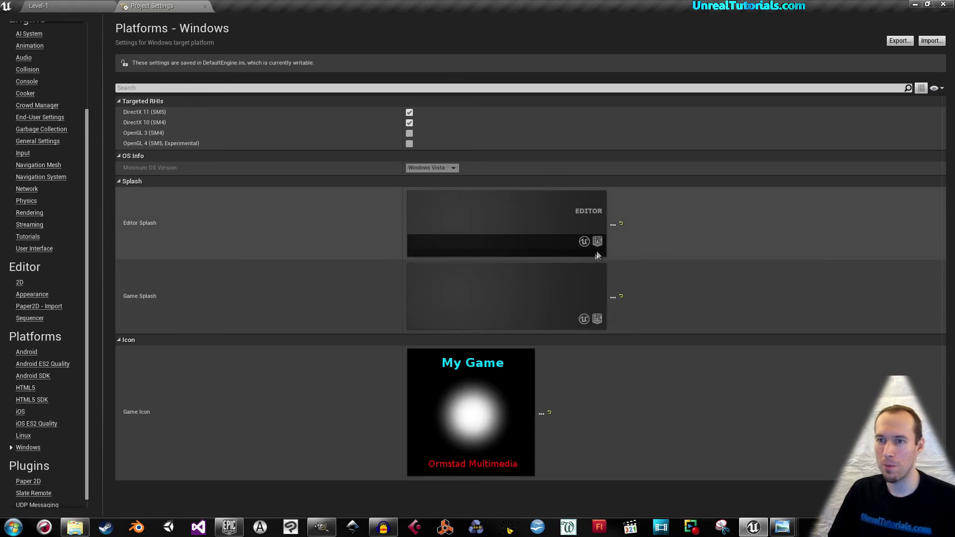
pyautogui.moveTo(597, 252)
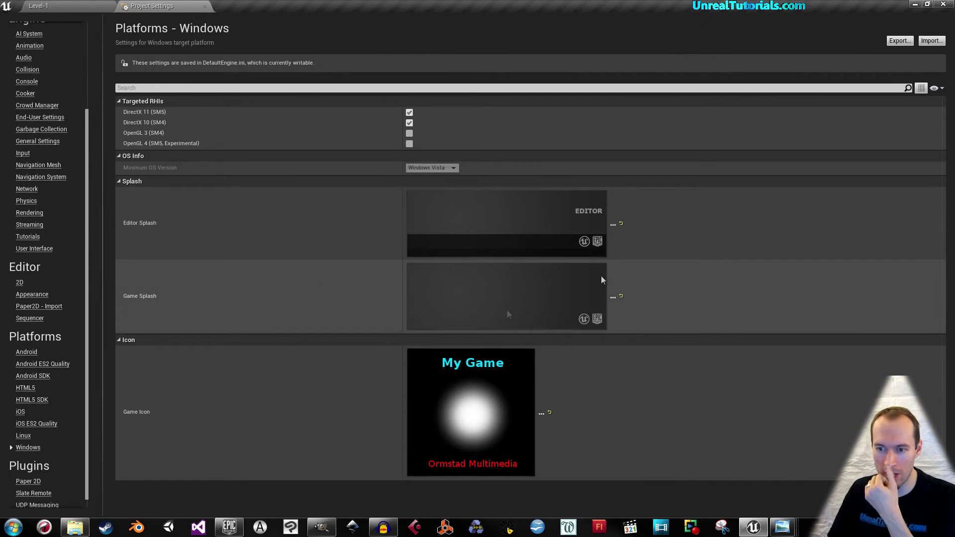
pyautogui.moveTo(549, 310)
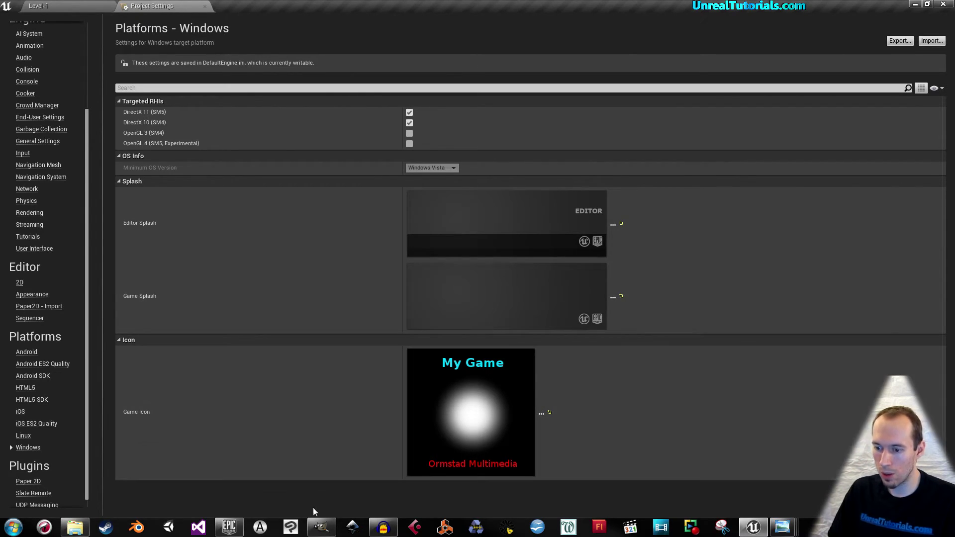
pyautogui.click(320, 528)
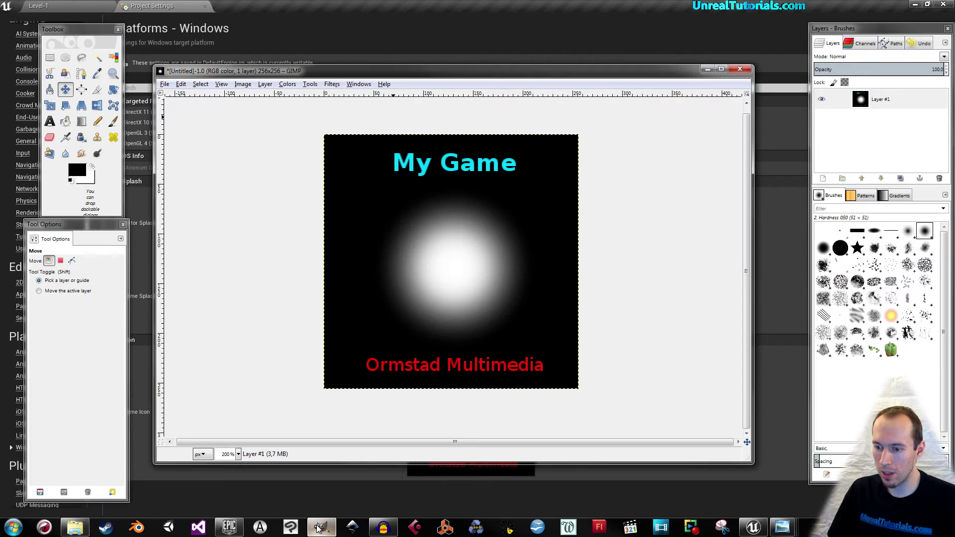
pyautogui.click(243, 84)
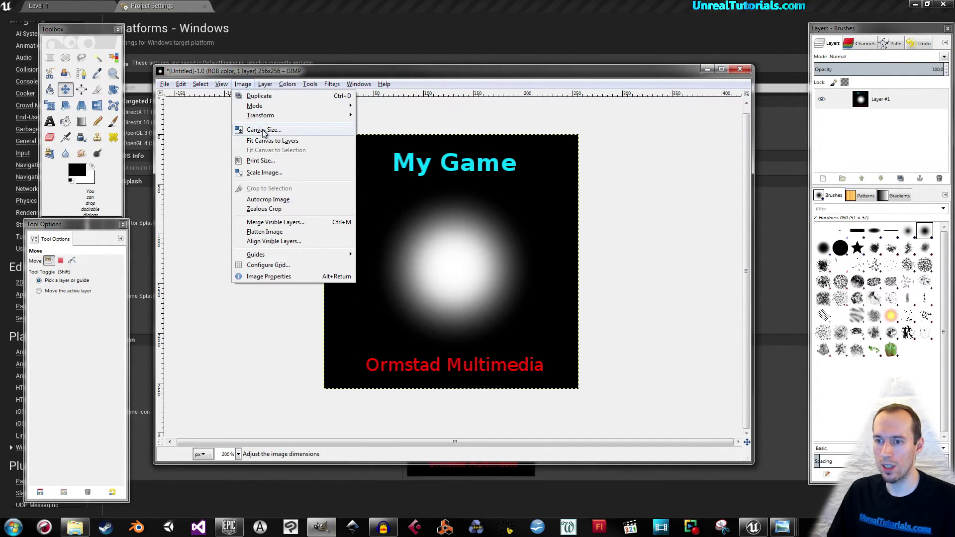
# Resize the canvas to 600 × 200 and move the artwork layer toward the centre.
pyautogui.click(263, 130)
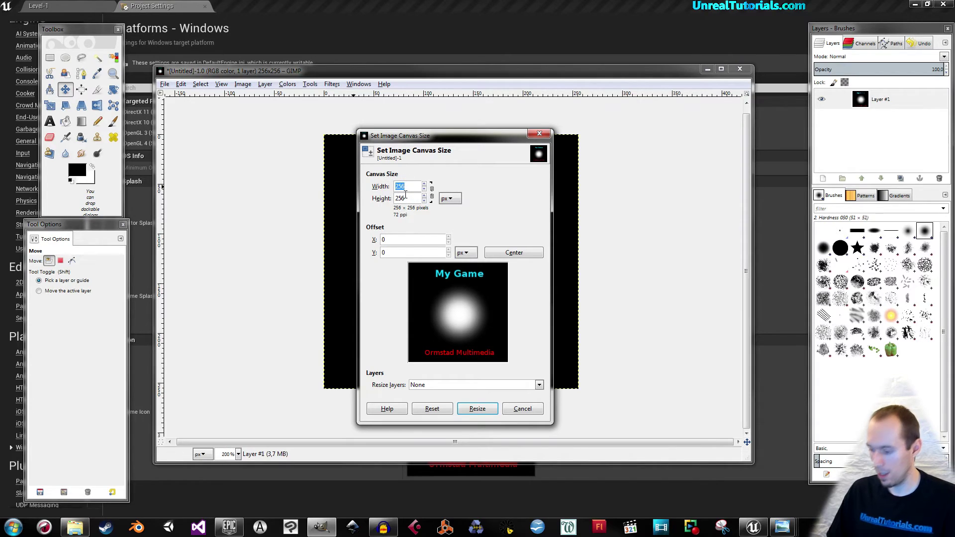
pyautogui.doubleClick(412, 198)
pyautogui.write('200')
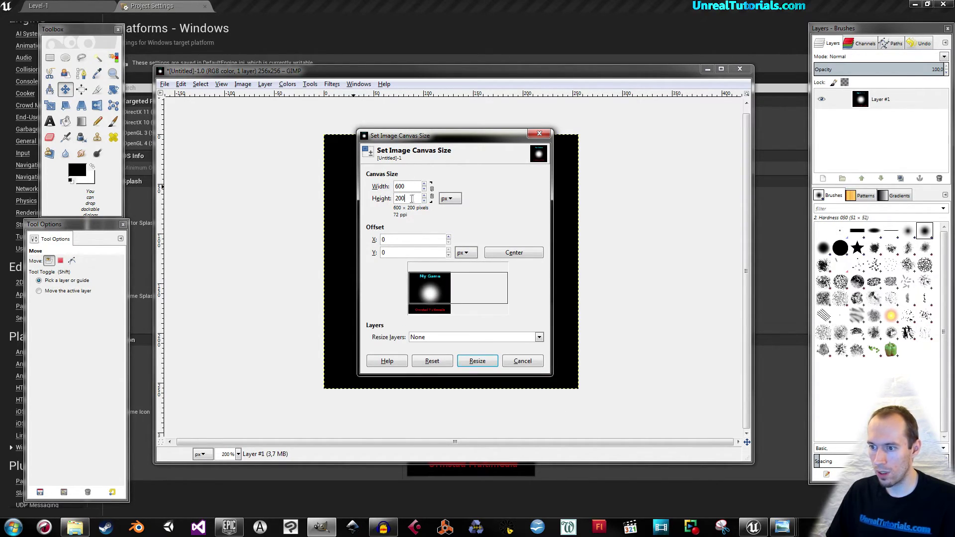
pyautogui.moveTo(423, 287); pyautogui.dragTo(451, 290)
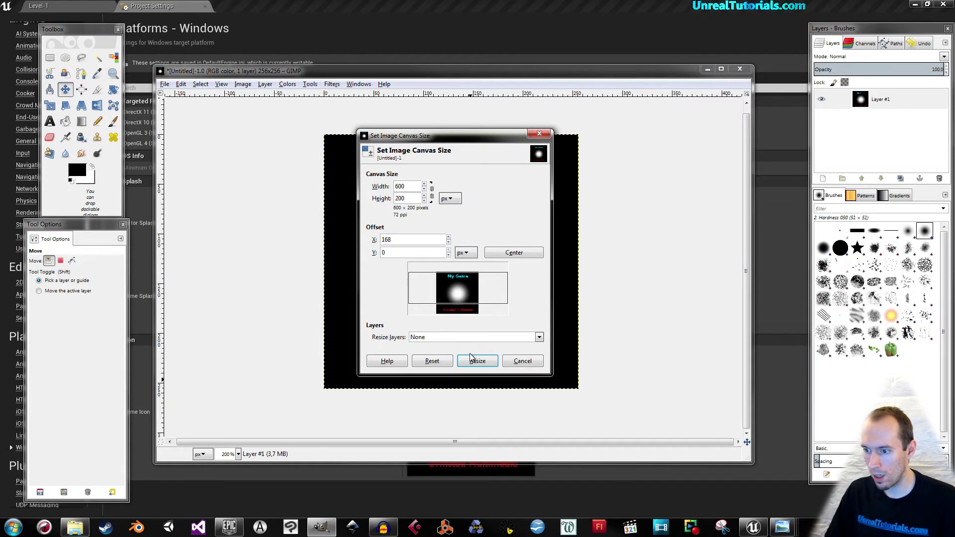
pyautogui.click(470, 358)
pyautogui.click(66, 93)
pyautogui.moveTo(423, 266); pyautogui.dragTo(434, 247)
pyautogui.press('-')
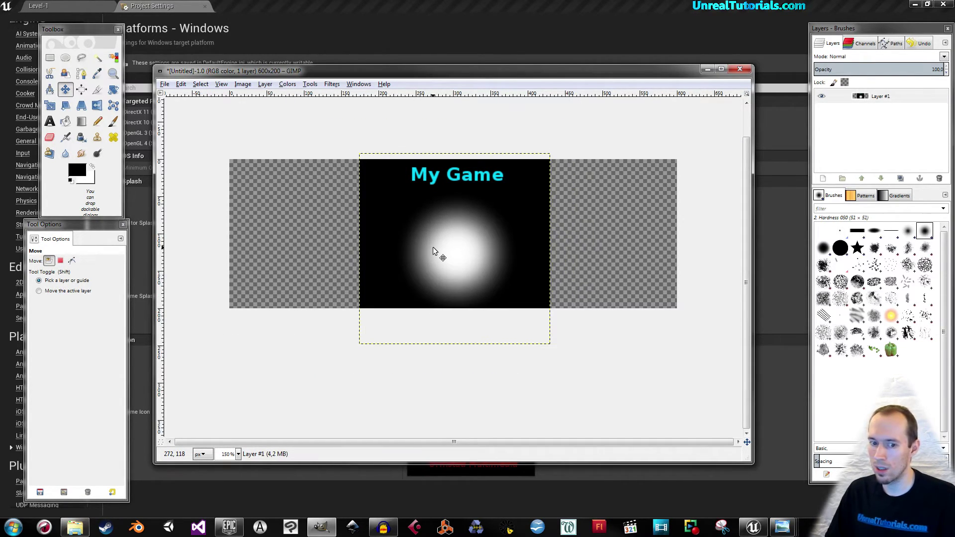
# Drag the ue4 logo from Downloads onto the canvas as a new layer and shift it down-right.
pyautogui.rightClick(78, 532)
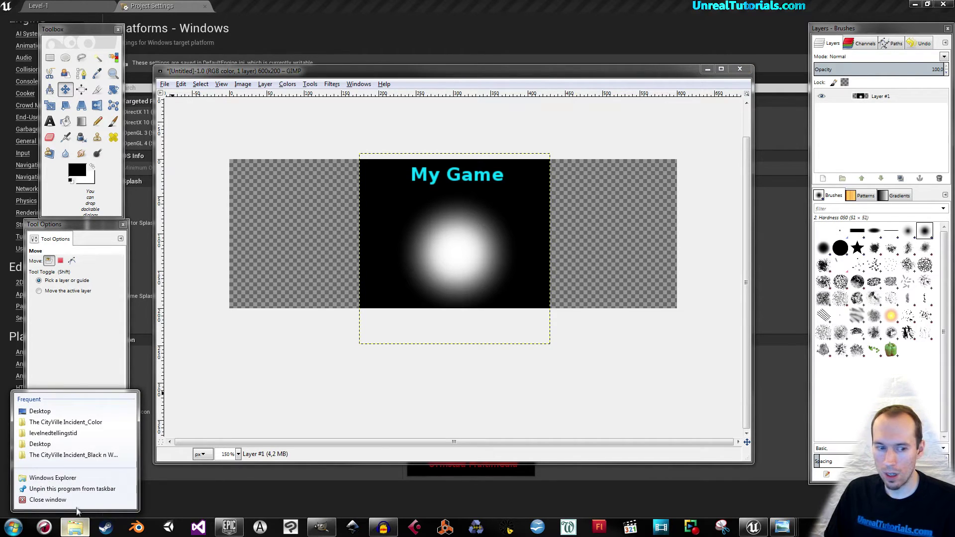
pyautogui.click(46, 447)
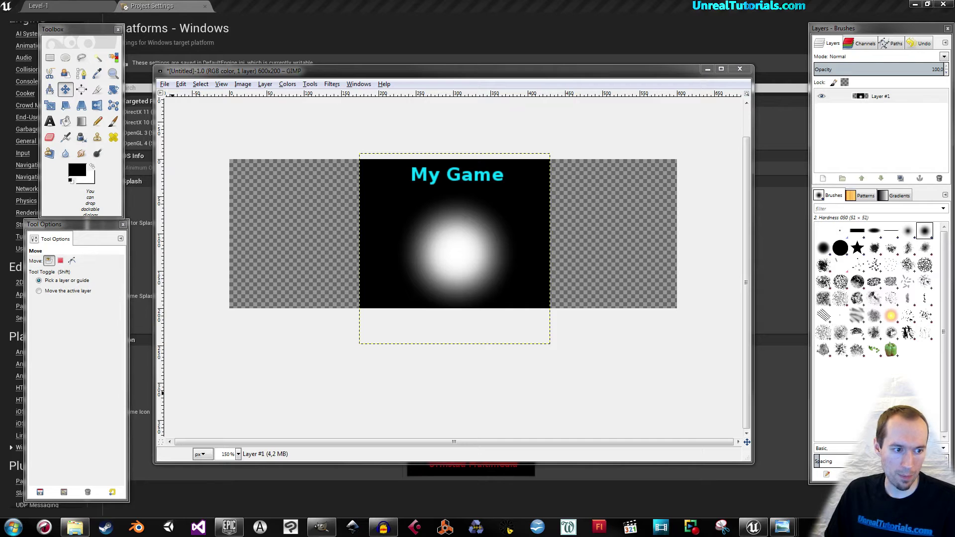
pyautogui.moveTo(158, 307); pyautogui.dragTo(589, 183)
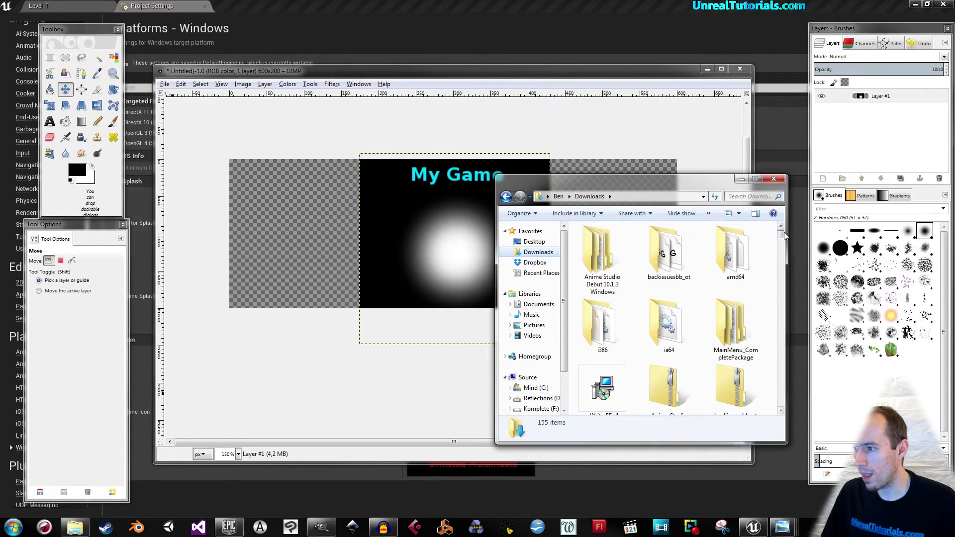
pyautogui.moveTo(781, 235); pyautogui.dragTo(781, 262)
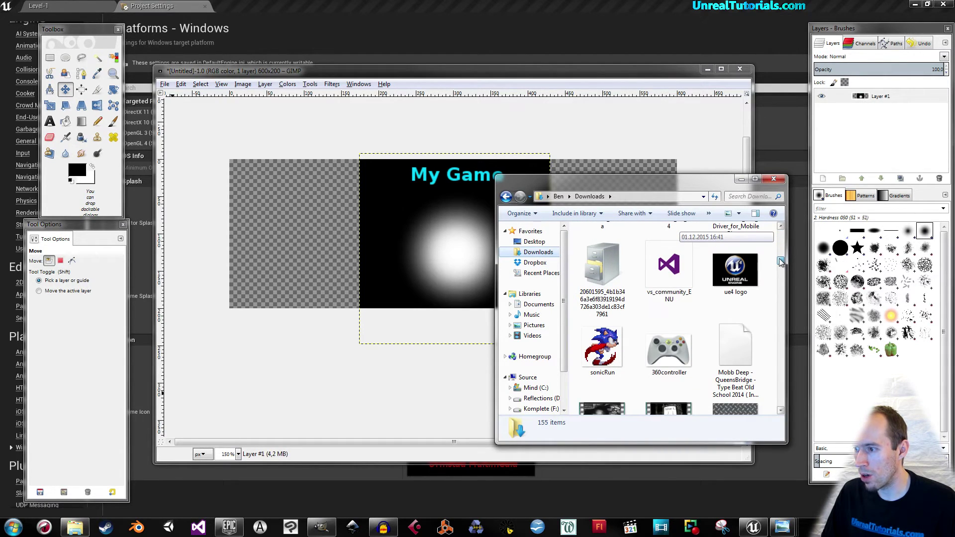
pyautogui.click(739, 267)
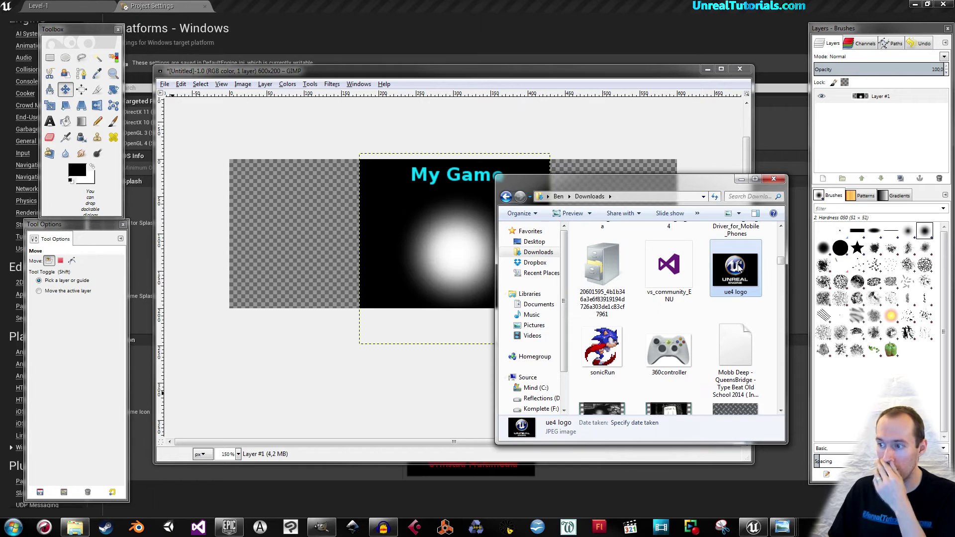
pyautogui.moveTo(735, 272); pyautogui.dragTo(320, 264)
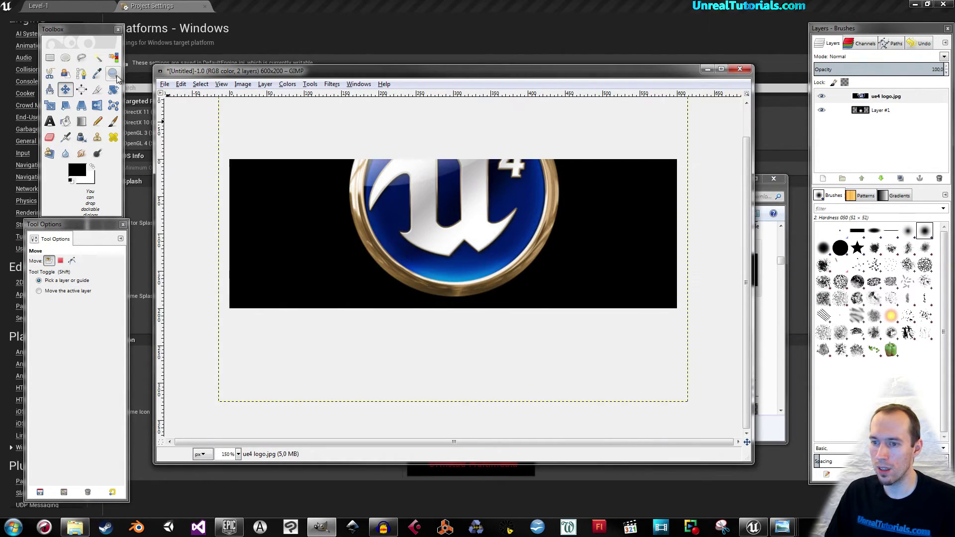
pyautogui.moveTo(228, 192); pyautogui.dragTo(425, 294)
pyautogui.hotkey('shift', 's')
# Scale the ue4 logo layer proportionally to 200 px height (280×200).
pyautogui.click(404, 201)
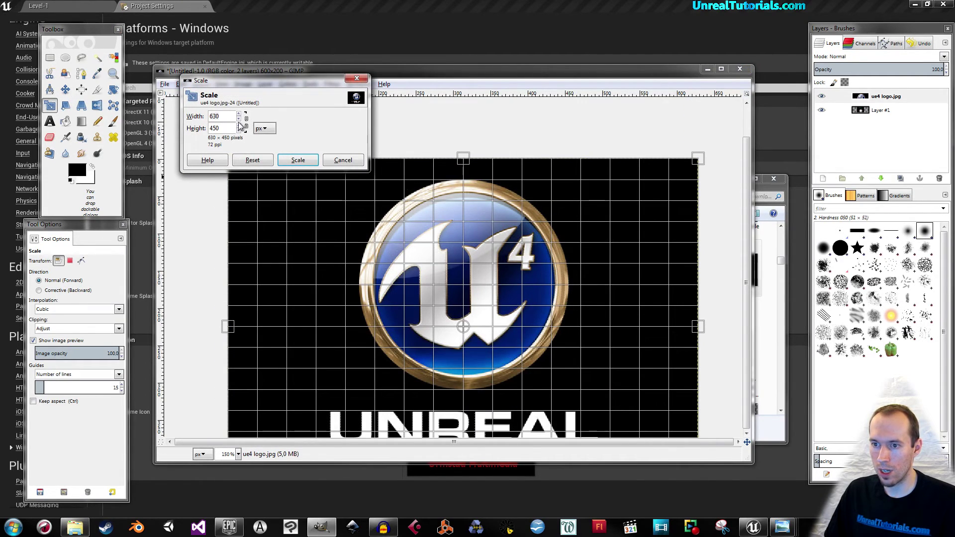
pyautogui.click(247, 124)
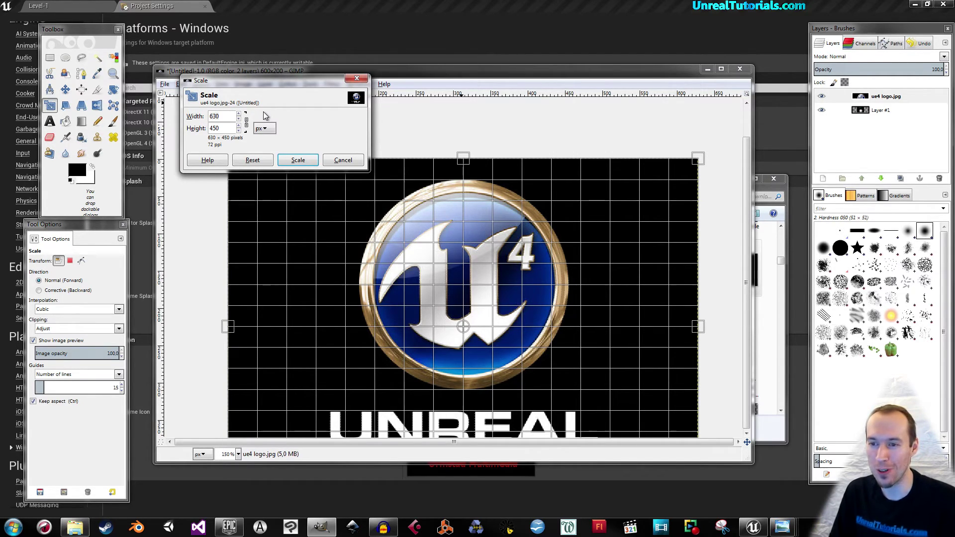
pyautogui.press('BackSpace')
pyautogui.press('BackSpace')
pyautogui.press('BackSpace')
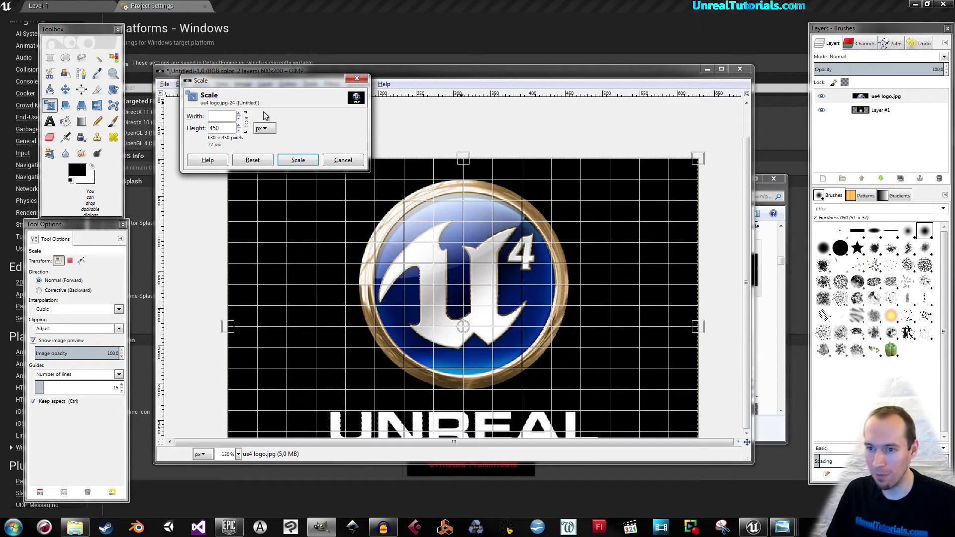
pyautogui.press('Tab')
pyautogui.write('200')
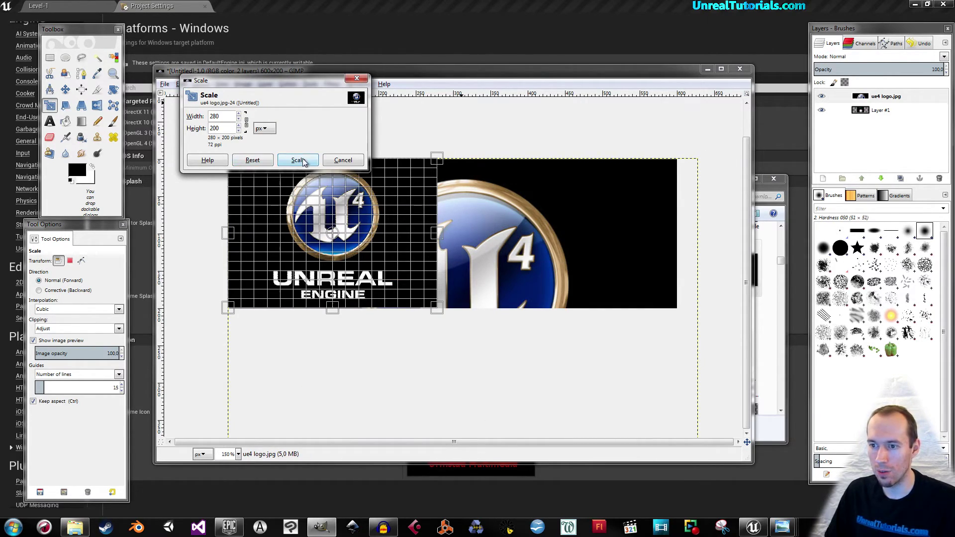
pyautogui.click(298, 159)
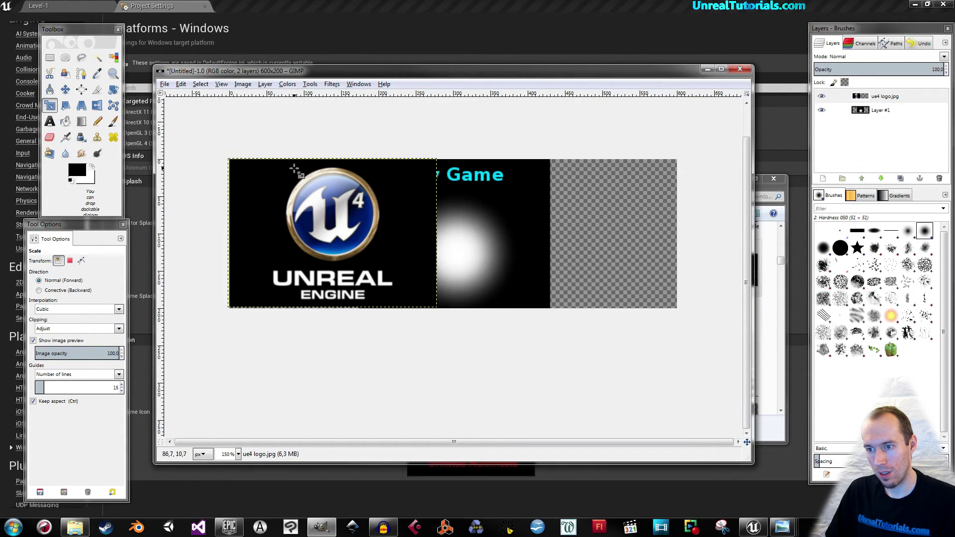
# Slide the logo to the banner's left edge and nudge the My Game glow layer into place.
pyautogui.click(67, 90)
pyautogui.moveTo(329, 229); pyautogui.dragTo(282, 229)
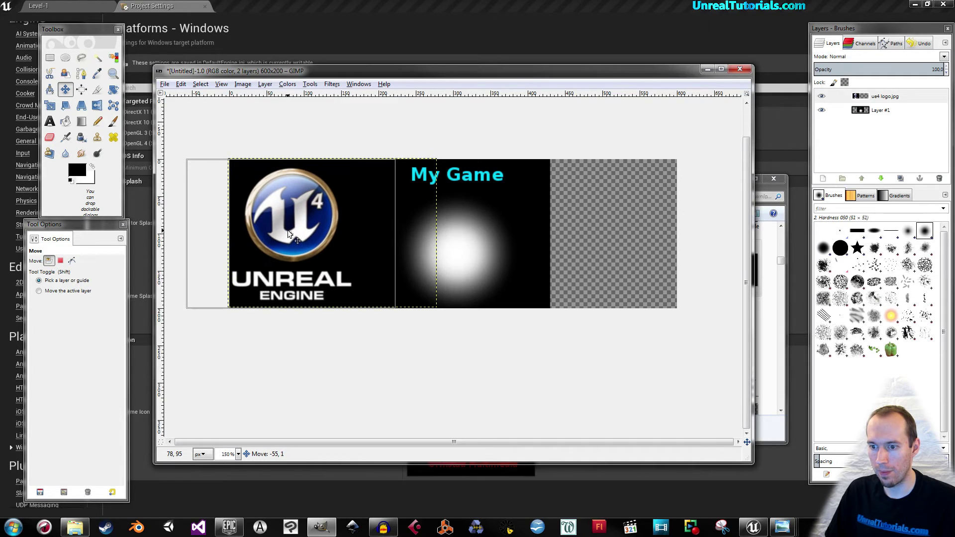
pyautogui.click(875, 111)
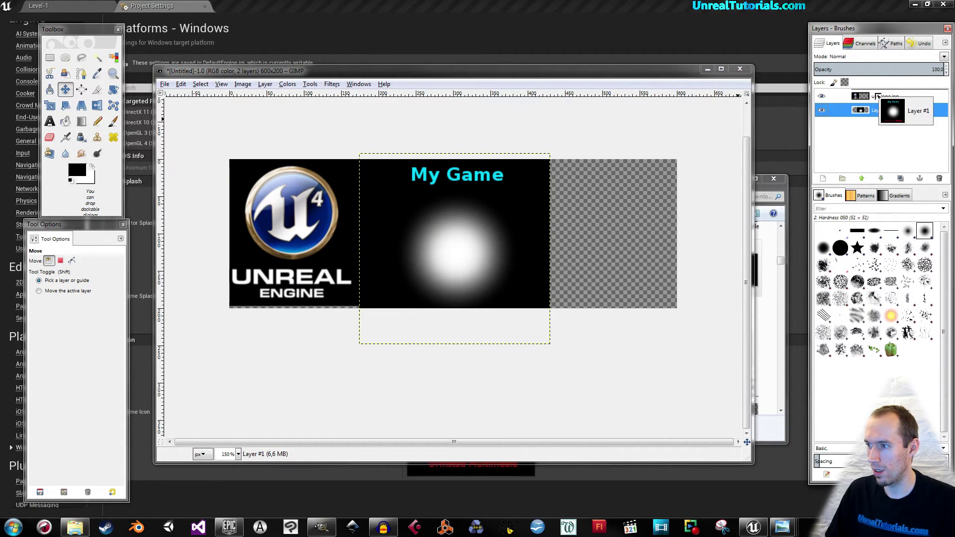
pyautogui.moveTo(264, 215); pyautogui.dragTo(263, 215)
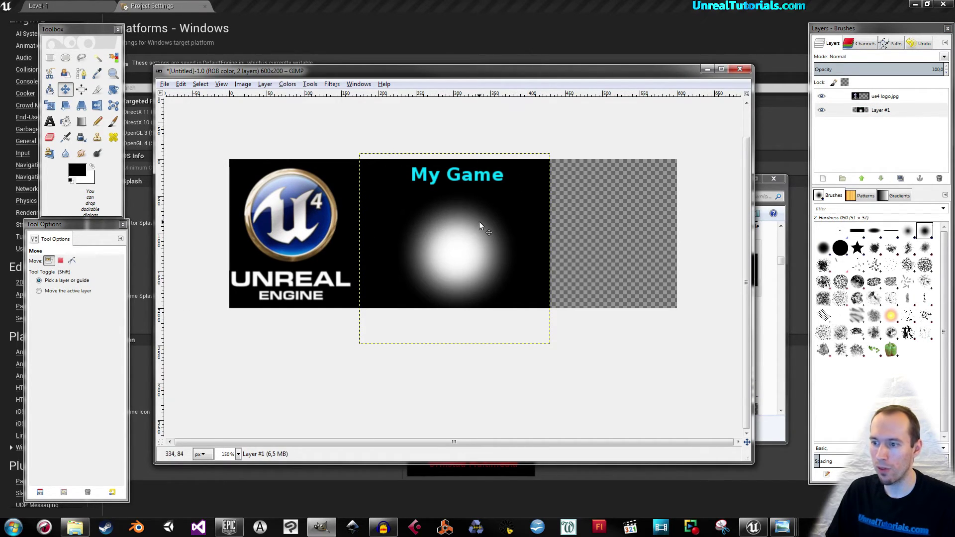
# Add the Ormstad Multimedia logo as a layer, scale it to 200×180 and place it at the right end.
pyautogui.click(758, 188)
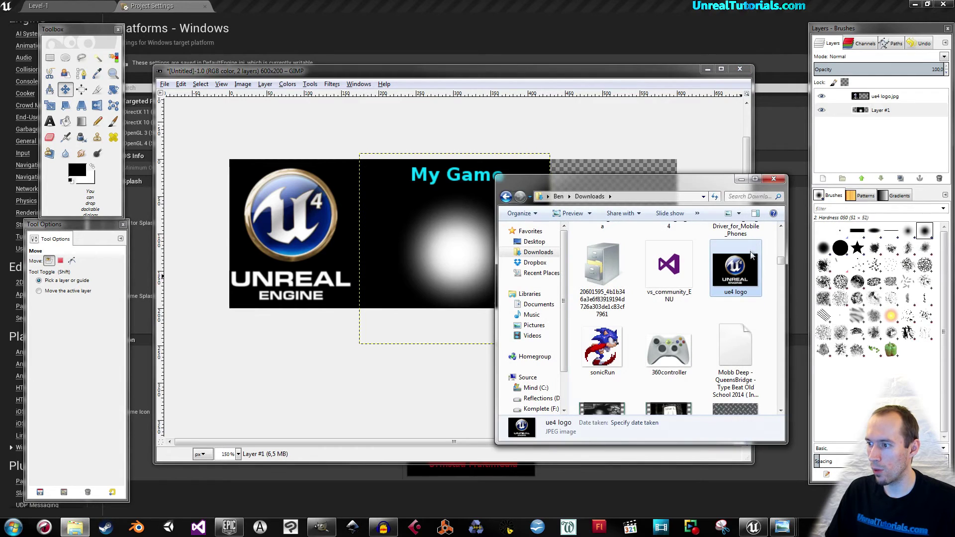
pyautogui.scroll(-3, 774, 266)
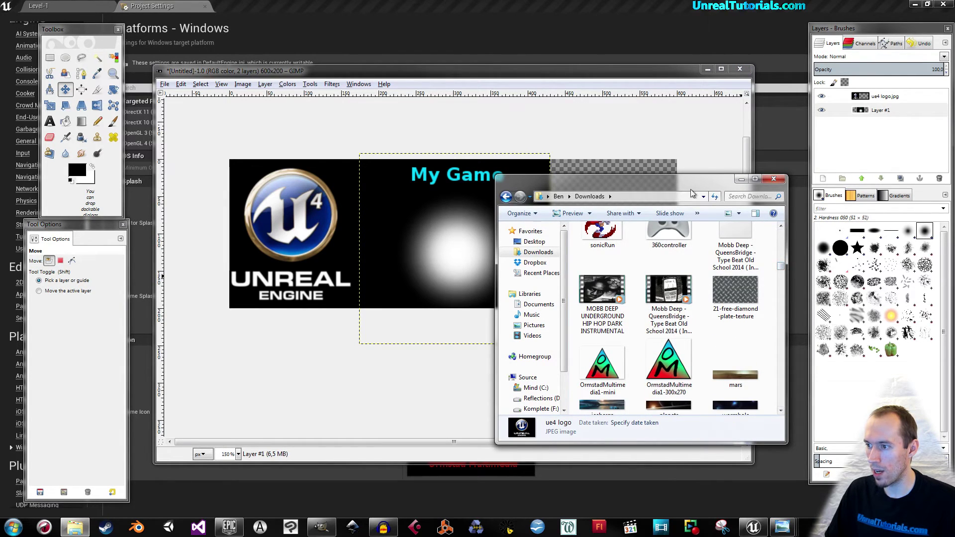
pyautogui.moveTo(693, 188); pyautogui.dragTo(431, 194)
pyautogui.moveTo(408, 368); pyautogui.dragTo(379, 222)
pyautogui.moveTo(439, 237); pyautogui.dragTo(589, 239)
pyautogui.hotkey('shift', 't')
pyautogui.click(492, 224)
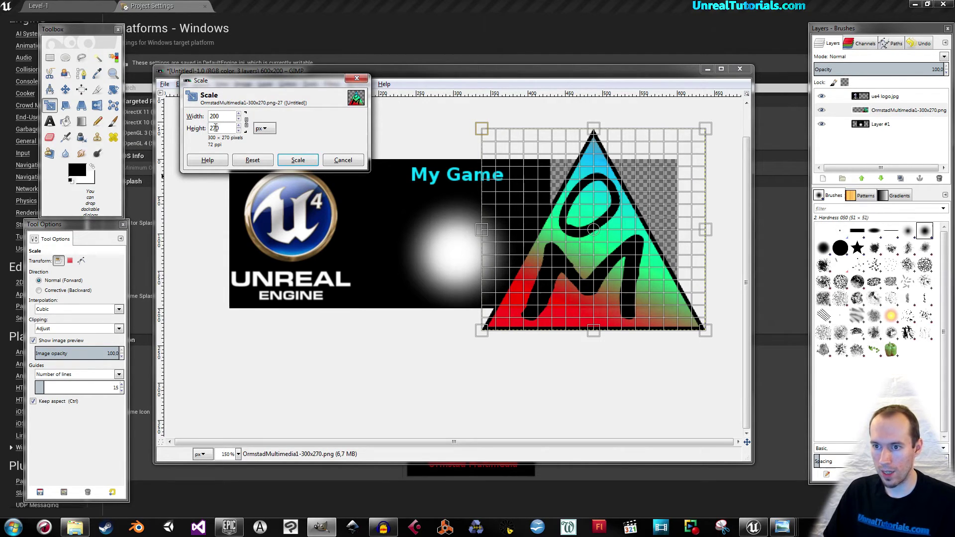
pyautogui.press('Tab')
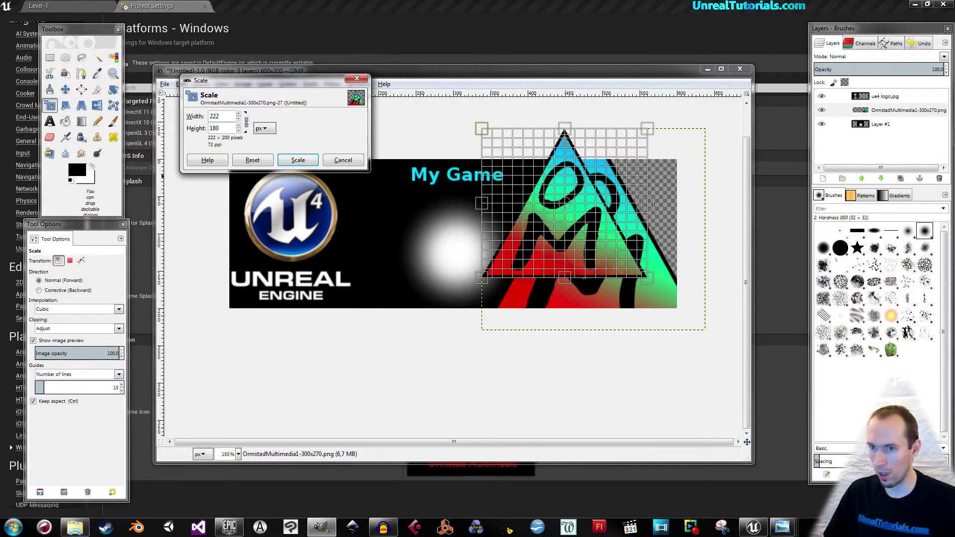
pyautogui.press('Tab')
pyautogui.click(298, 160)
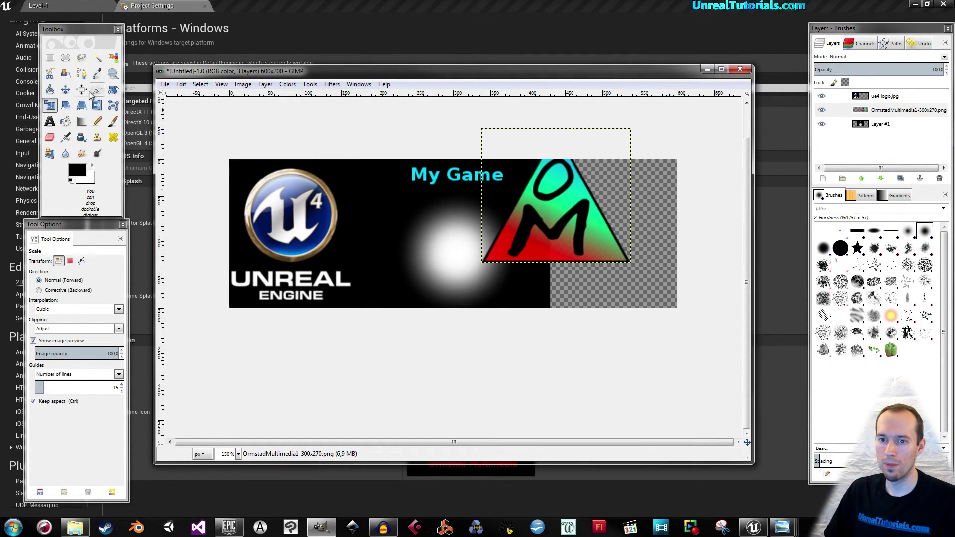
pyautogui.click(65, 90)
pyautogui.moveTo(583, 215); pyautogui.dragTo(626, 249)
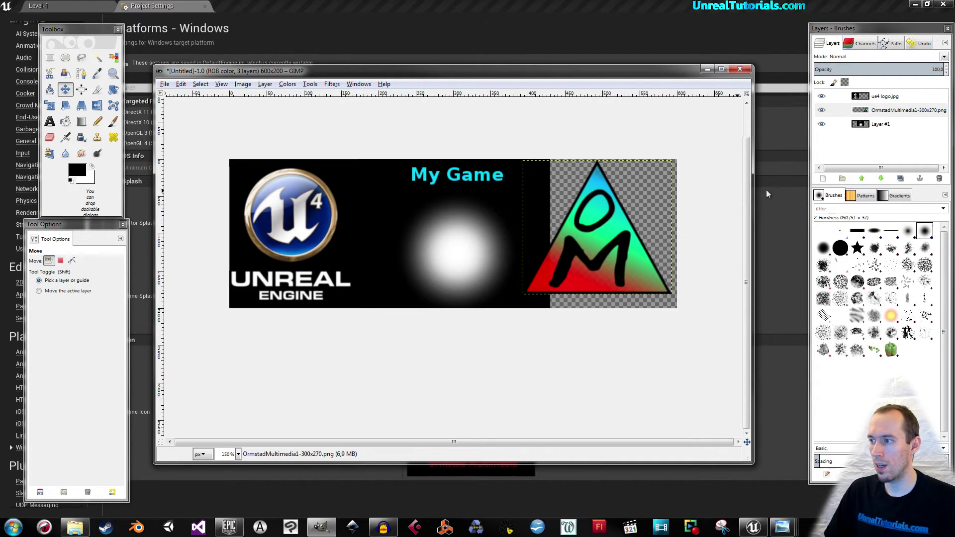
# Add a new layer at the bottom of the stack and fill it with black.
pyautogui.click(823, 178)
pyautogui.press('Return')
pyautogui.moveTo(869, 109); pyautogui.dragTo(870, 150)
pyautogui.click(65, 121)
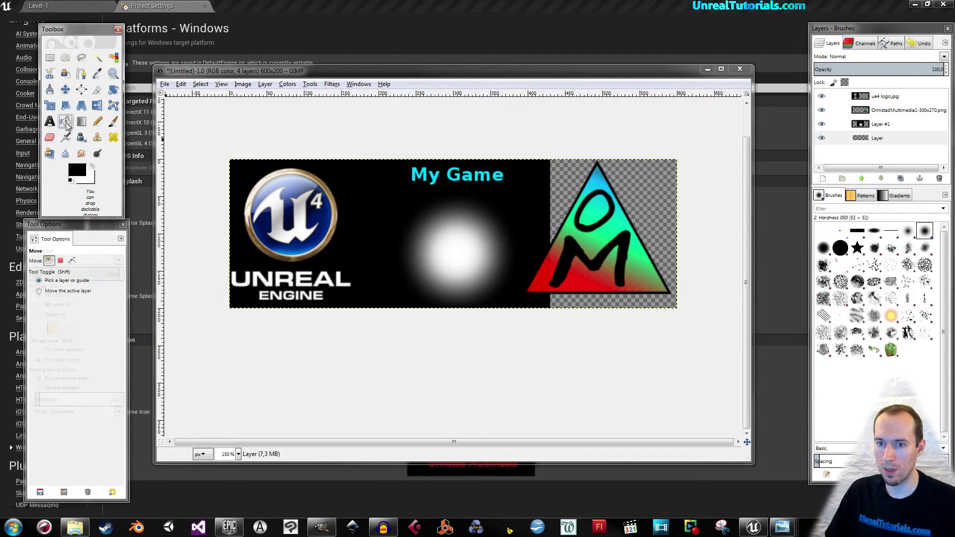
pyautogui.click(654, 209)
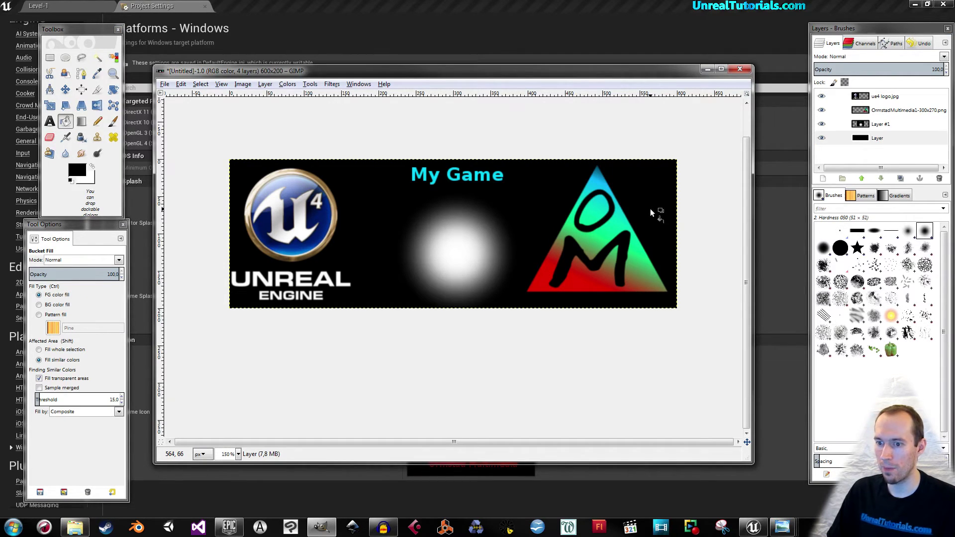
pyautogui.keyDown('ctrl'); pyautogui.scroll(-2, 537, 216); pyautogui.keyUp('ctrl')
pyautogui.keyDown('ctrl'); pyautogui.scroll(1, 502, 249); pyautogui.keyUp('ctrl')
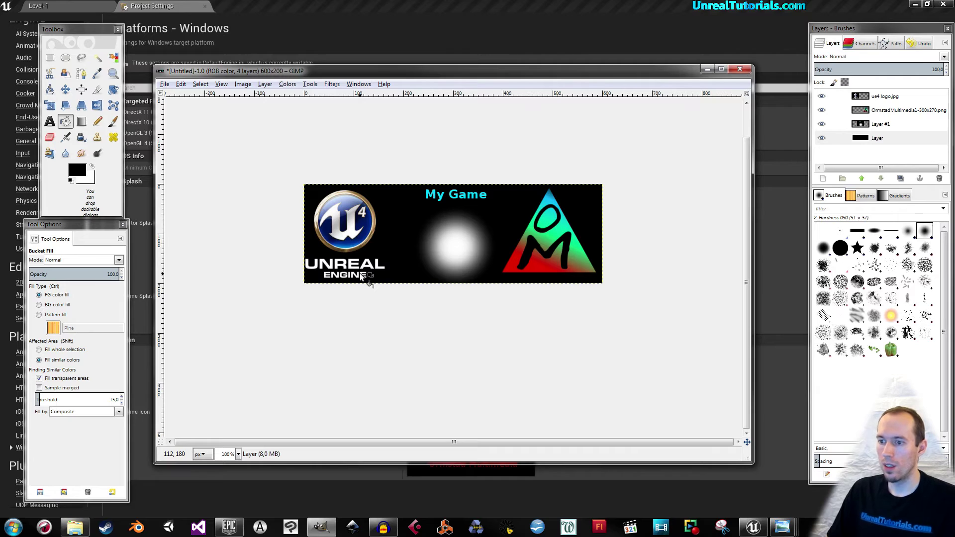
pyautogui.click(863, 111)
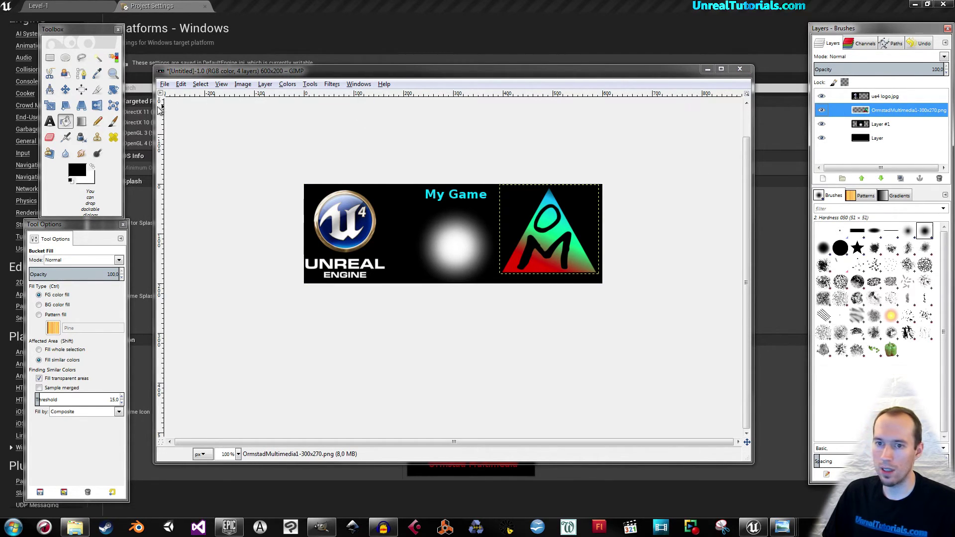
pyautogui.click(856, 96)
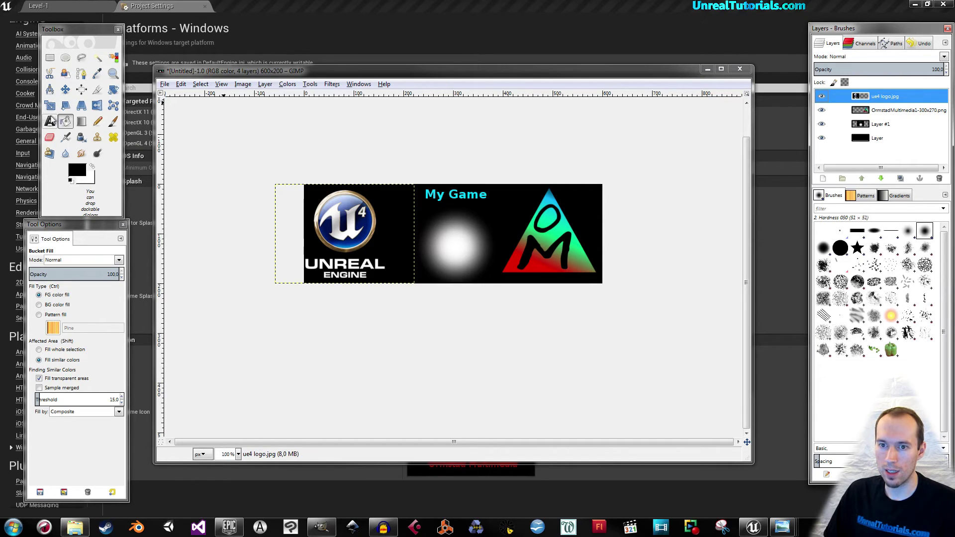
pyautogui.click(50, 122)
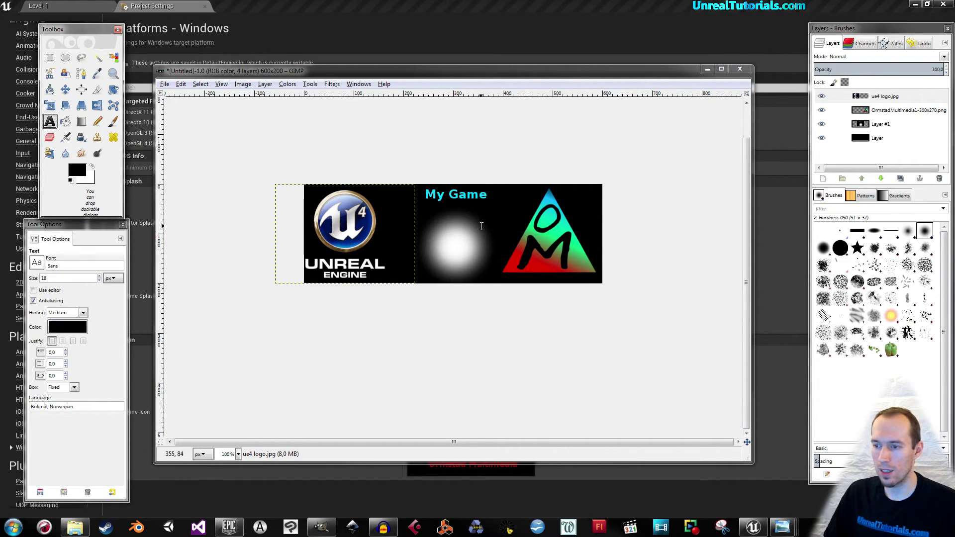
# Type LOADING in a text box over the middle glow and colour it pure red.
pyautogui.moveTo(394, 230); pyautogui.dragTo(498, 259)
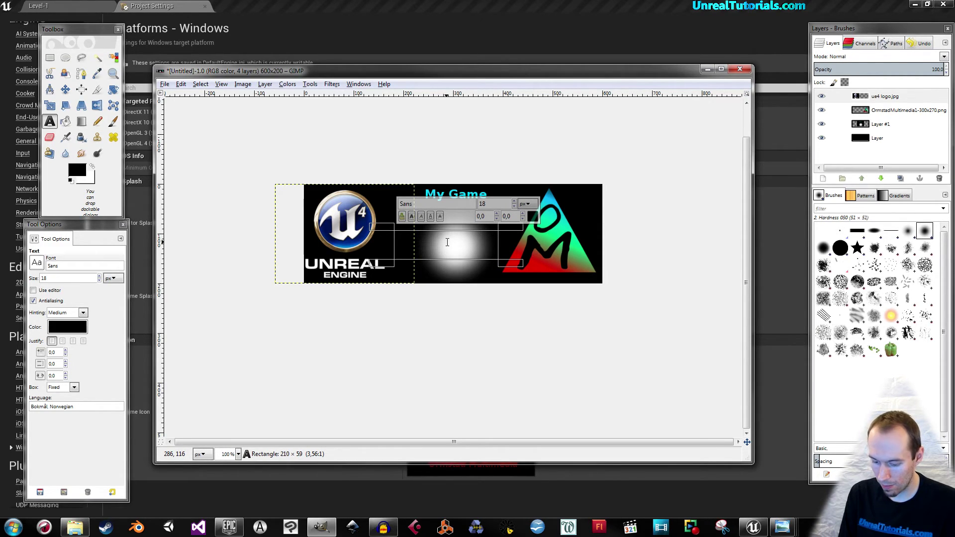
pyautogui.write('L')
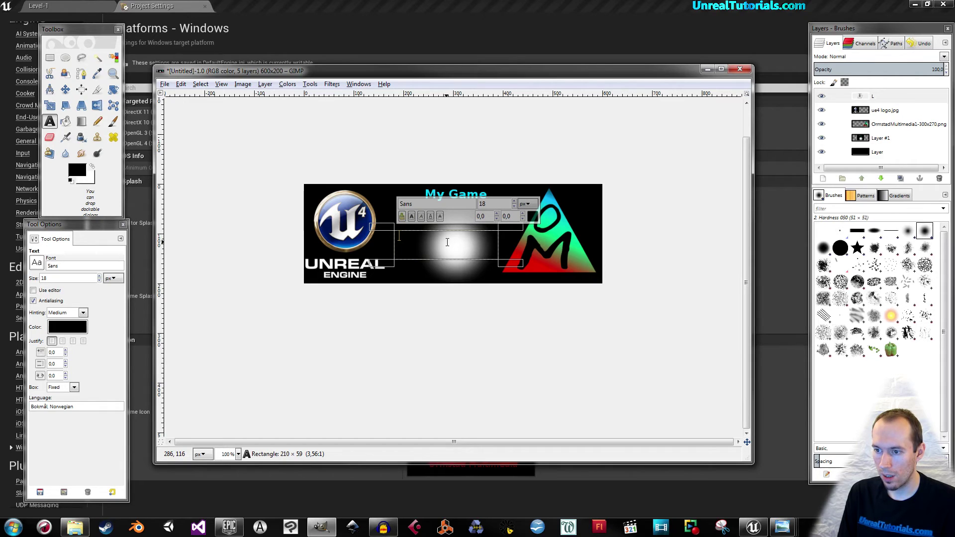
pyautogui.write('OADING')
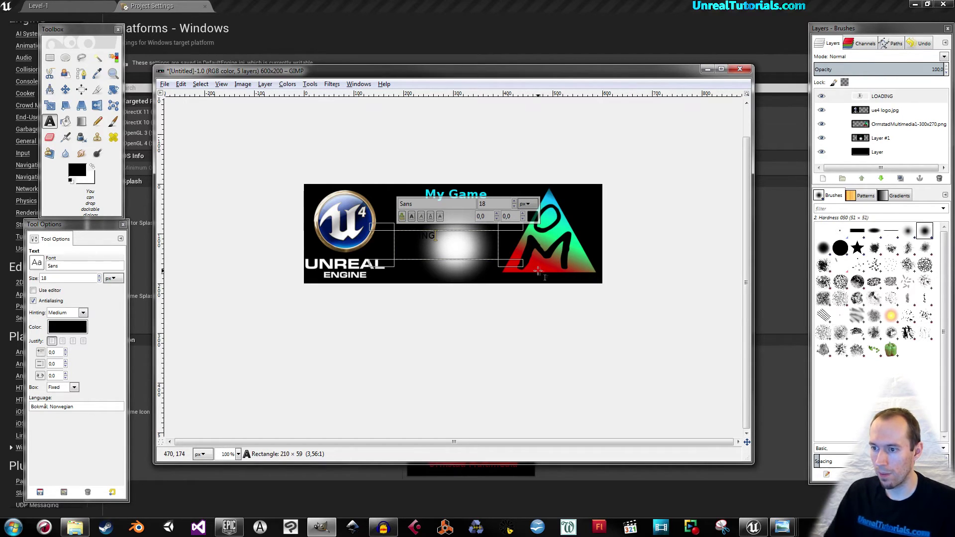
pyautogui.moveTo(437, 236); pyautogui.dragTo(383, 239)
pyautogui.click(533, 216)
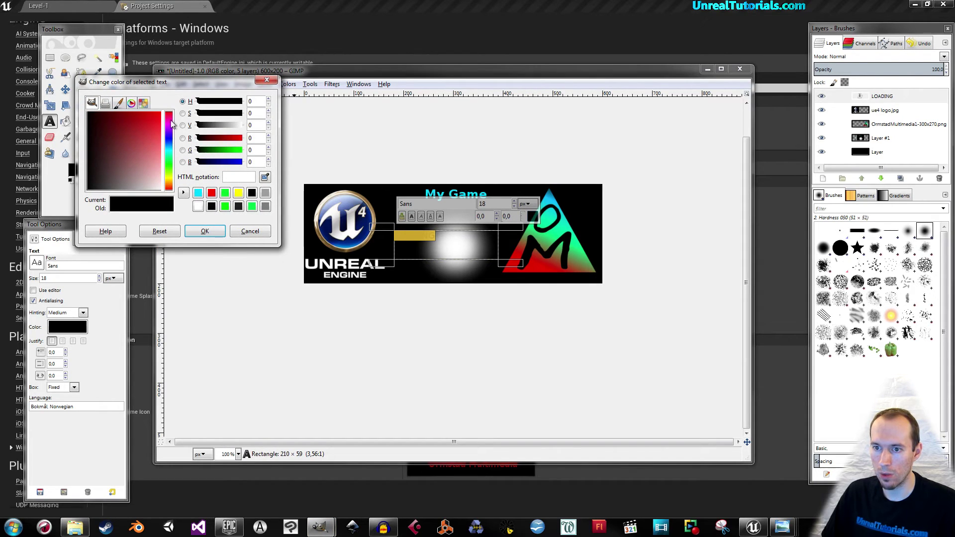
pyautogui.click(169, 114)
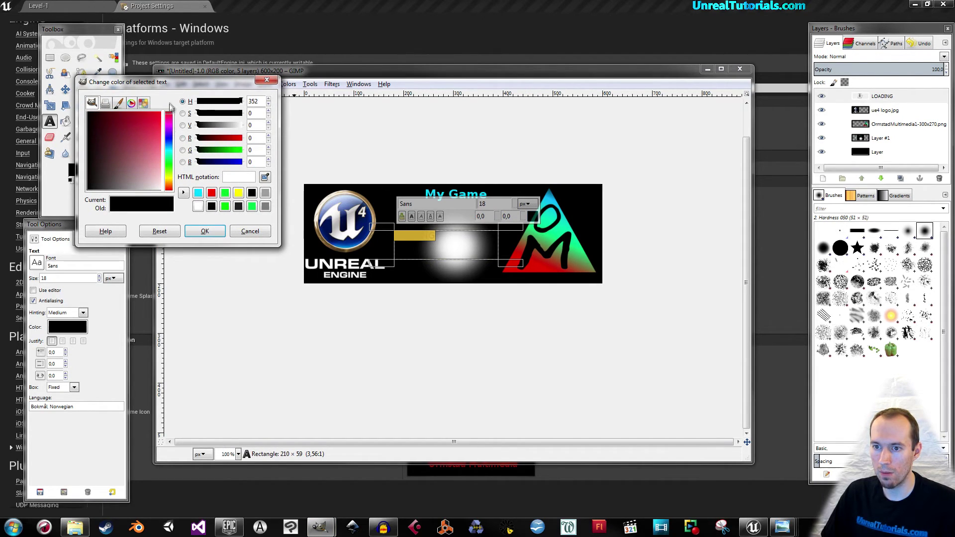
pyautogui.moveTo(149, 136); pyautogui.dragTo(182, 104)
pyautogui.click(216, 232)
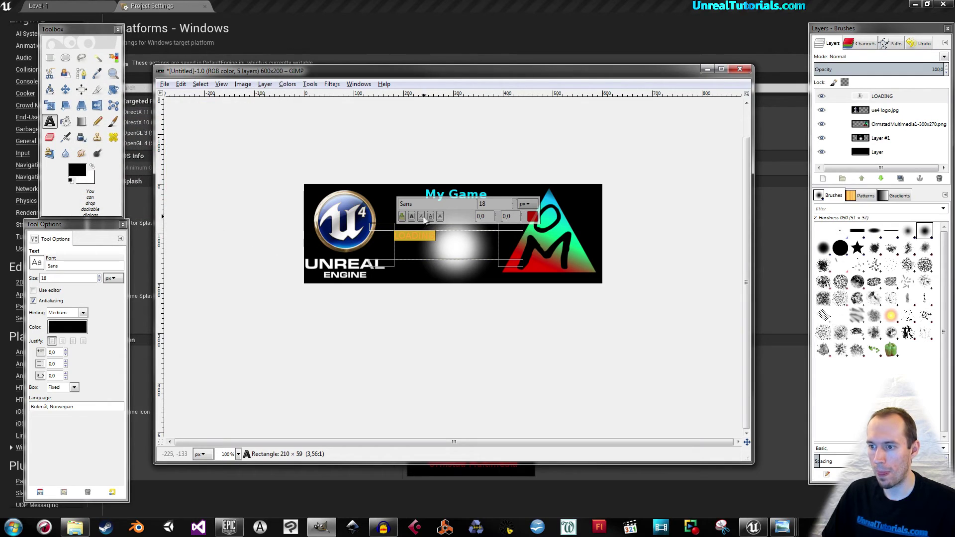
# Set the LOADING text to size 41 and move it slightly lower on the banner.
pyautogui.scroll(20, 513, 202)
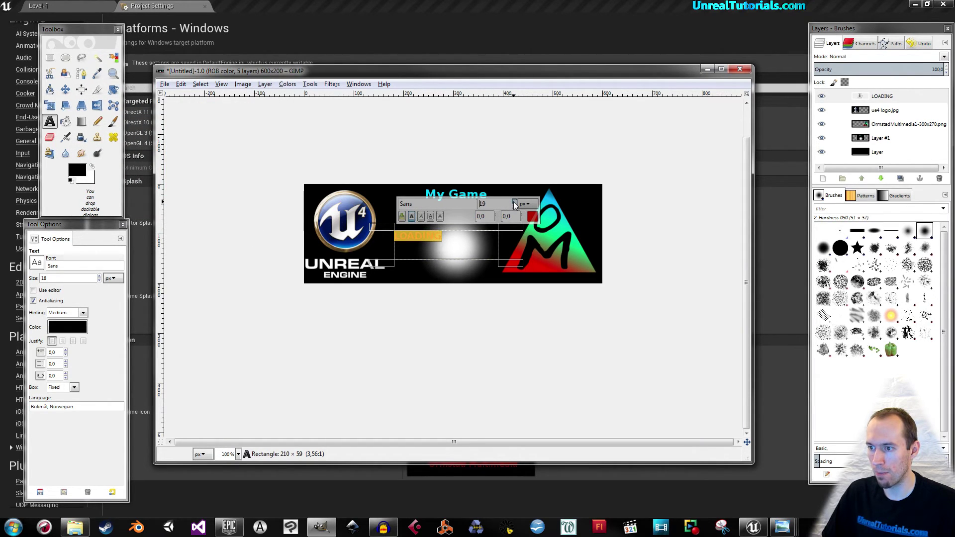
pyautogui.scroll(1, 514, 204)
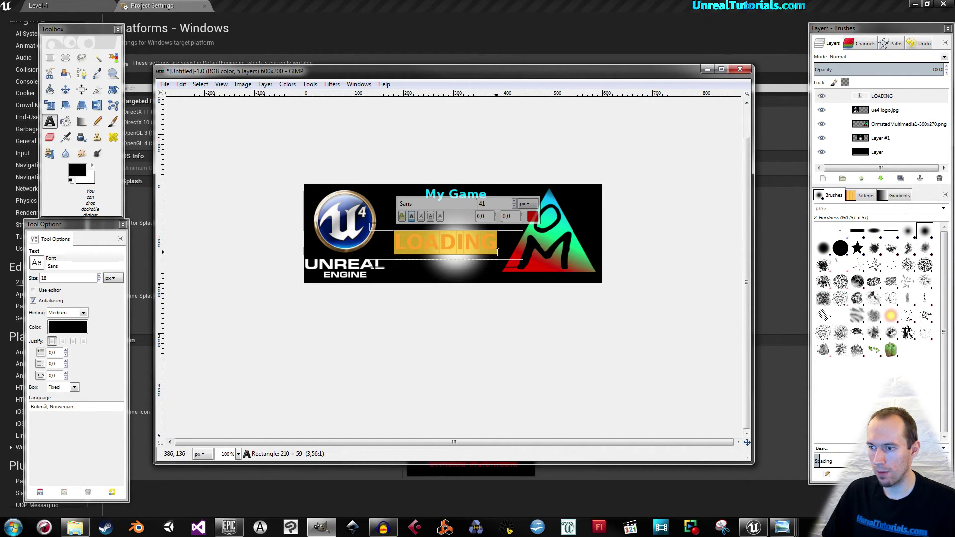
pyautogui.click(868, 152)
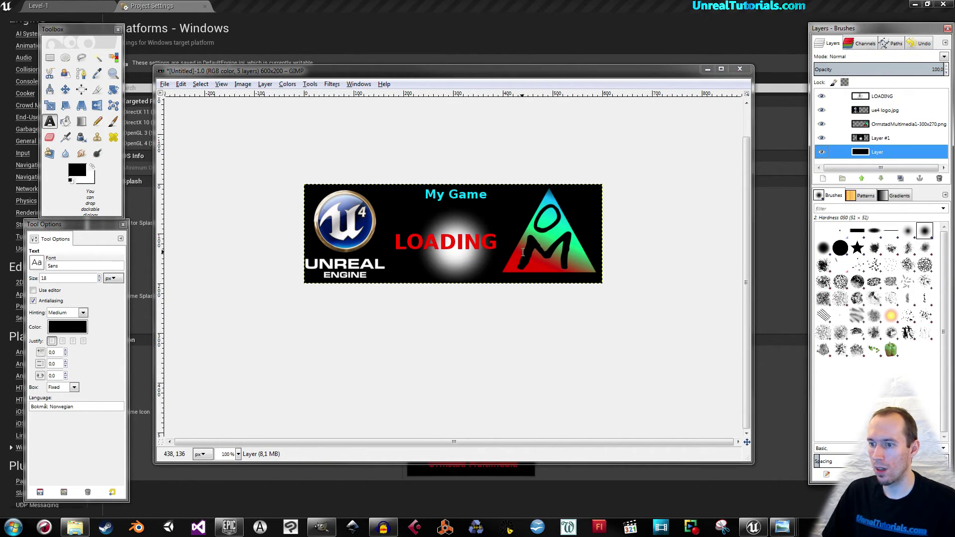
pyautogui.keyDown('ctrl'); pyautogui.scroll(-2, 506, 233); pyautogui.keyUp('ctrl')
pyautogui.keyDown('ctrl'); pyautogui.scroll(2, 506, 234); pyautogui.keyUp('ctrl')
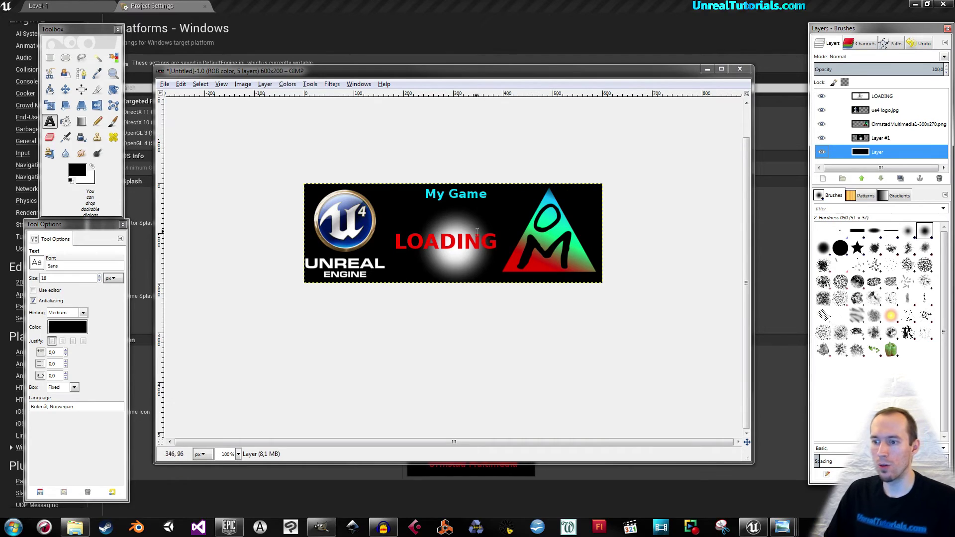
pyautogui.click(65, 89)
pyautogui.moveTo(419, 244); pyautogui.dragTo(422, 249)
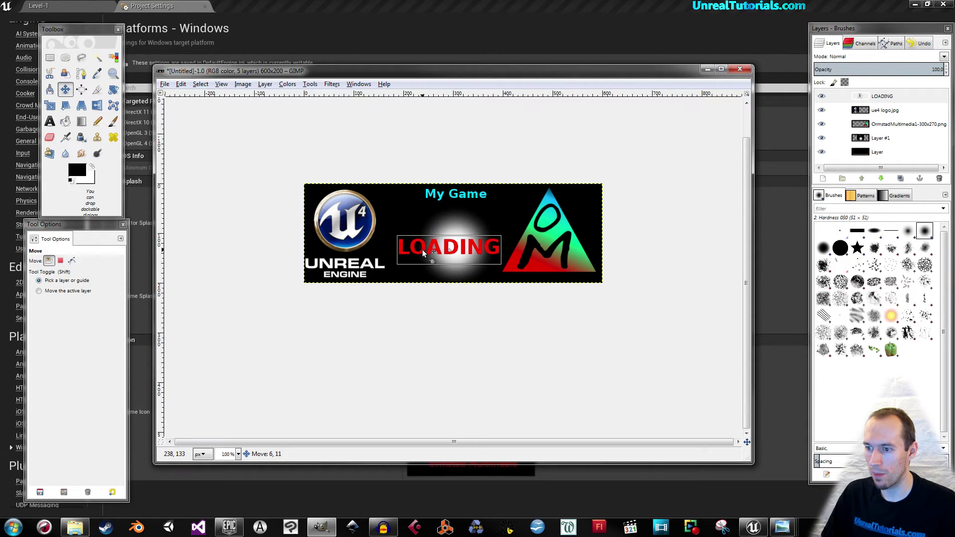
pyautogui.click(420, 248)
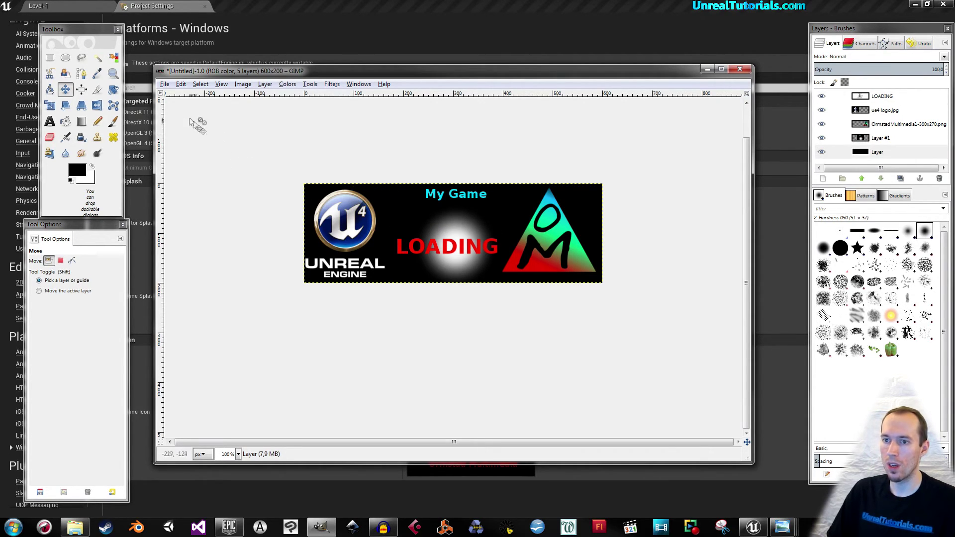
pyautogui.click(347, 4)
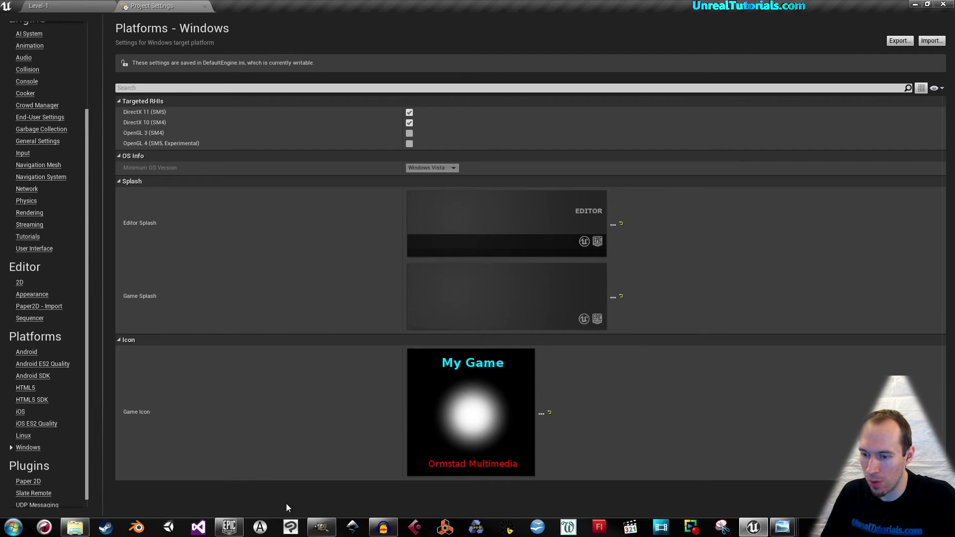
# Bring GIMP to the front and open the Export As dialog for the banner.
pyautogui.click(321, 527)
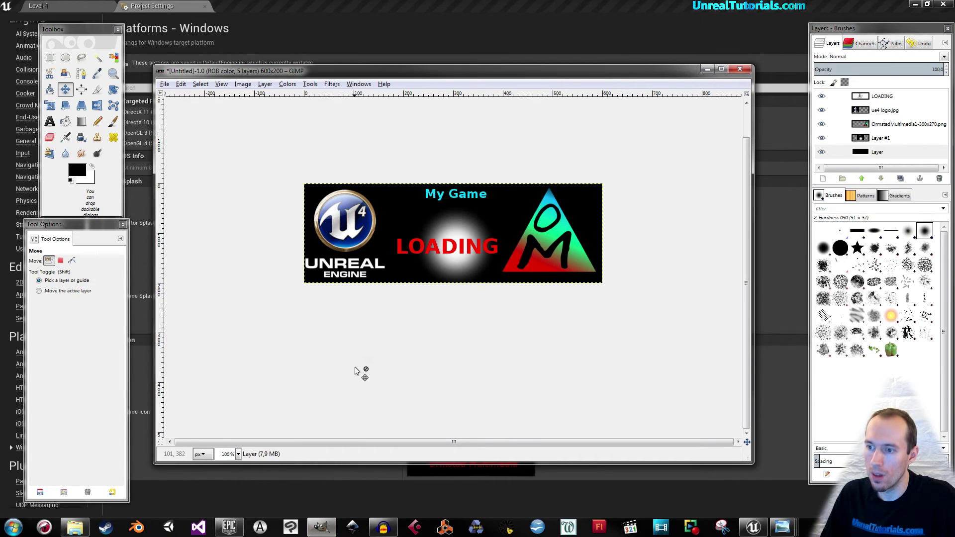
pyautogui.click(166, 85)
pyautogui.click(199, 218)
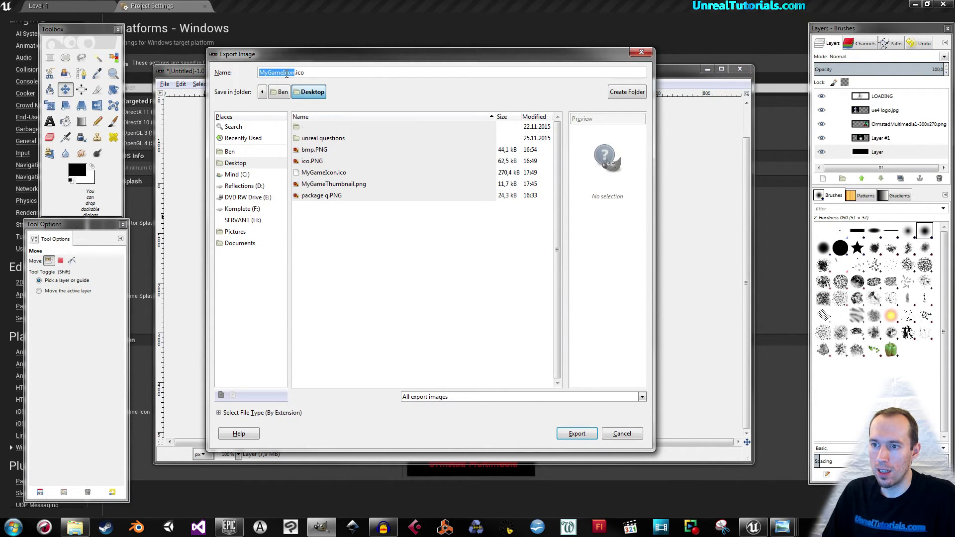
# Rename the export file to MyGameSplash.bmp on the Desktop.
pyautogui.click(294, 72)
pyautogui.press('BackSpace')
pyautogui.press('BackSpace')
pyautogui.press('BackSpace')
pyautogui.press('BackSpace')
pyautogui.write('LoadingSpla')
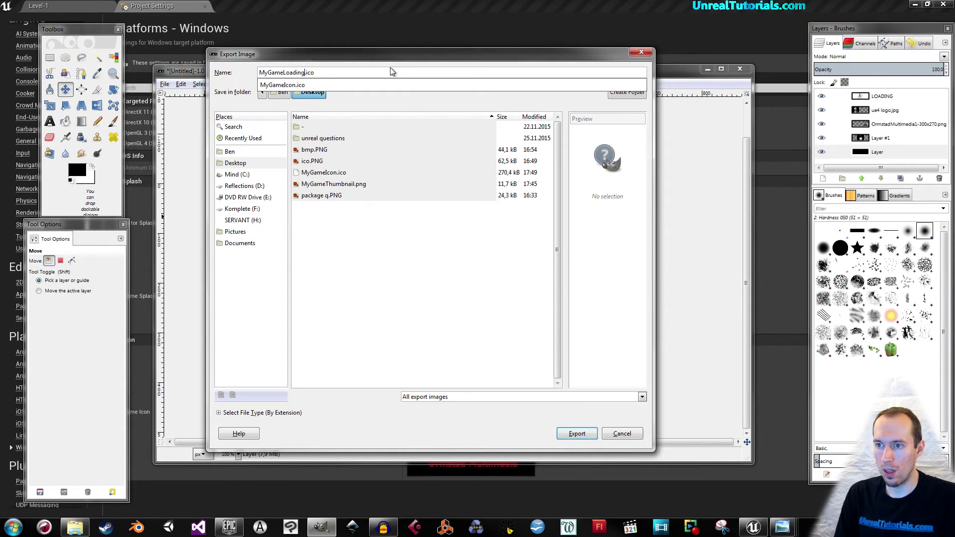
pyautogui.write('sh')
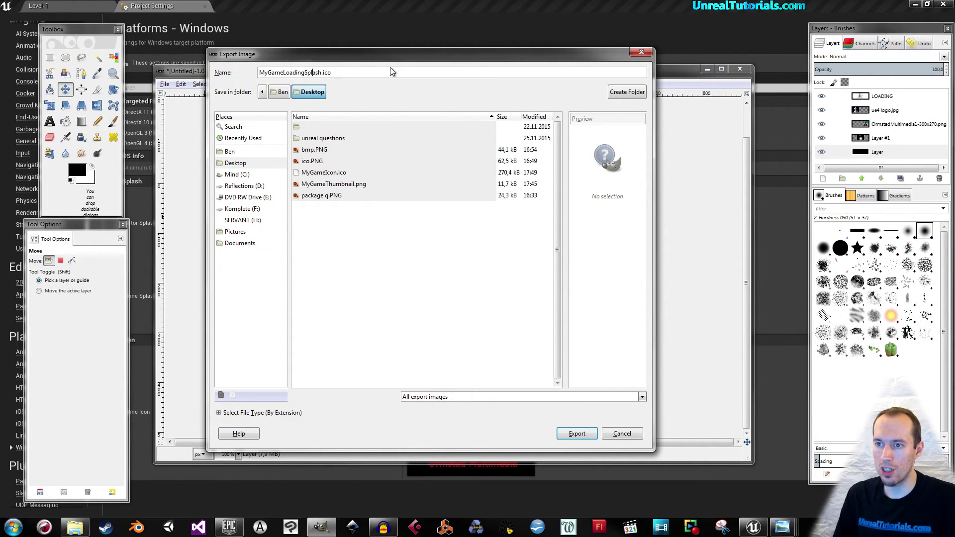
pyautogui.press('BackSpace')
pyautogui.press('BackSpace')
pyautogui.press('BackSpace')
pyautogui.press('BackSpace')
pyautogui.press('BackSpace')
pyautogui.press('BackSpace')
pyautogui.press('BackSpace')
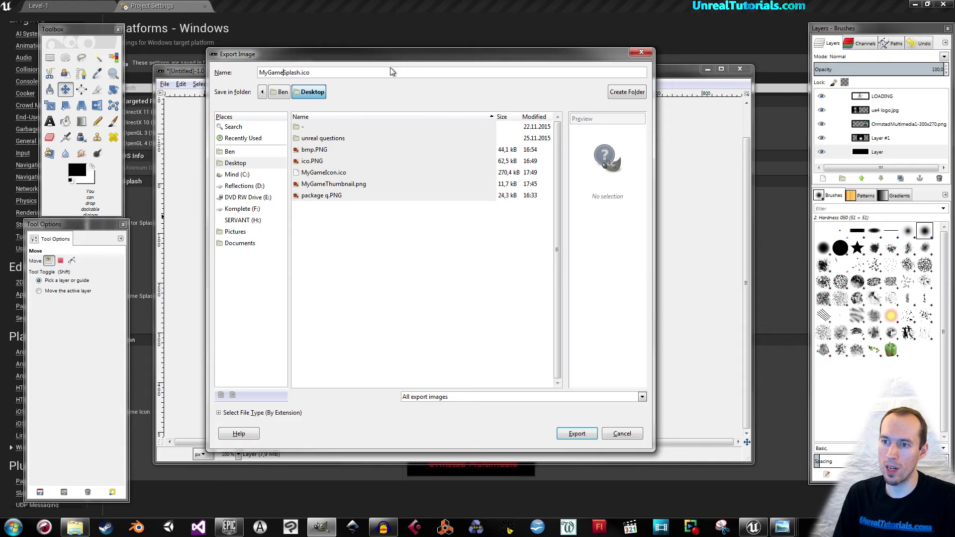
pyautogui.click(512, 72)
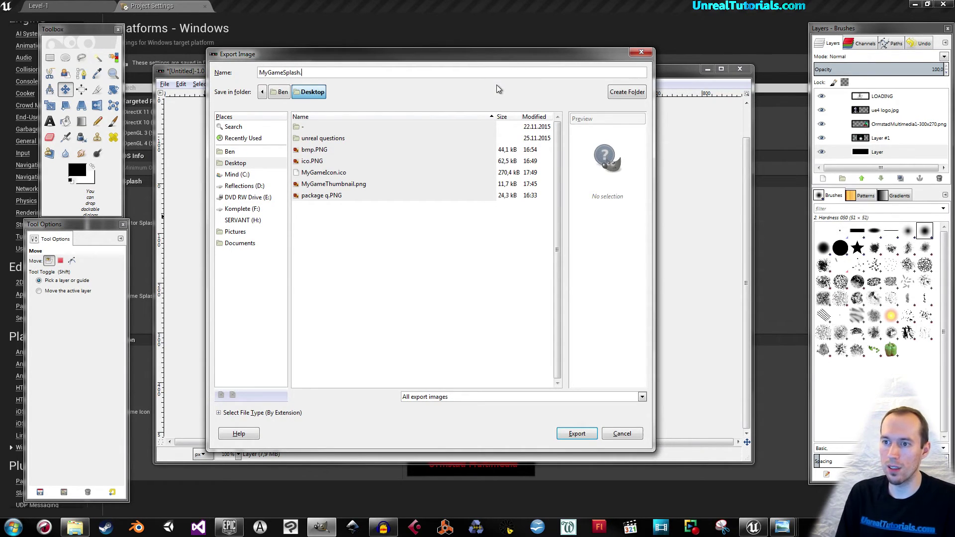
pyautogui.write('bmp')
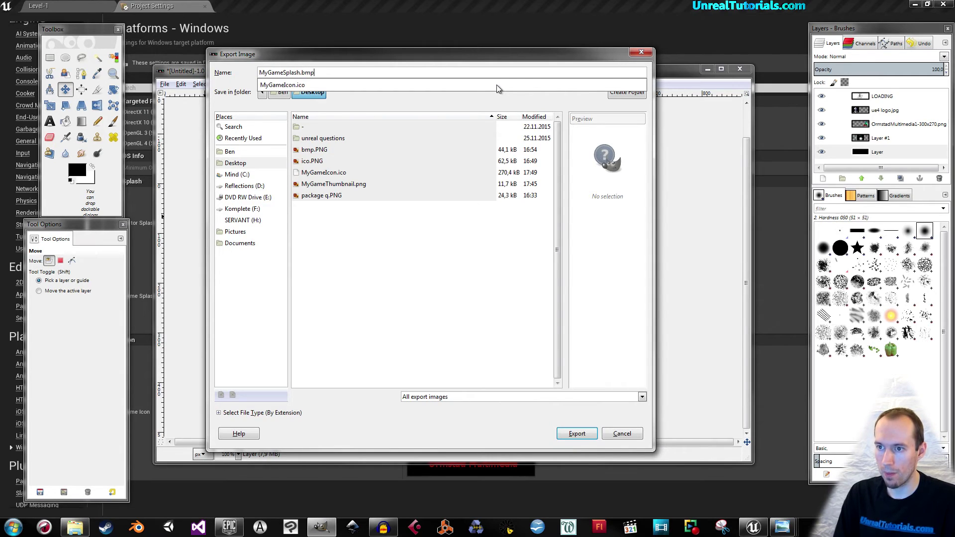
pyautogui.click(567, 437)
# Export the banner as a 24-bit R8 G8 B8 BMP.
pyautogui.click(572, 433)
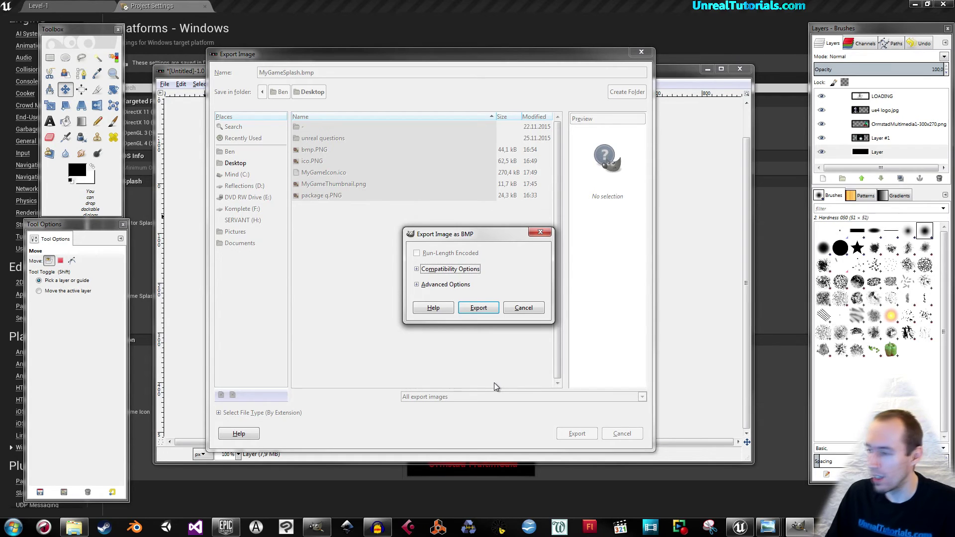
pyautogui.click(417, 285)
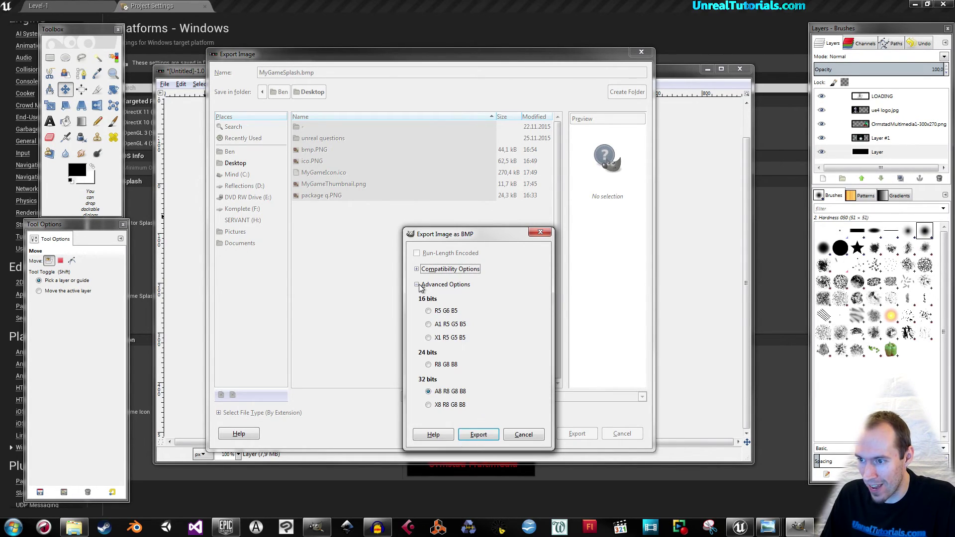
pyautogui.click(428, 366)
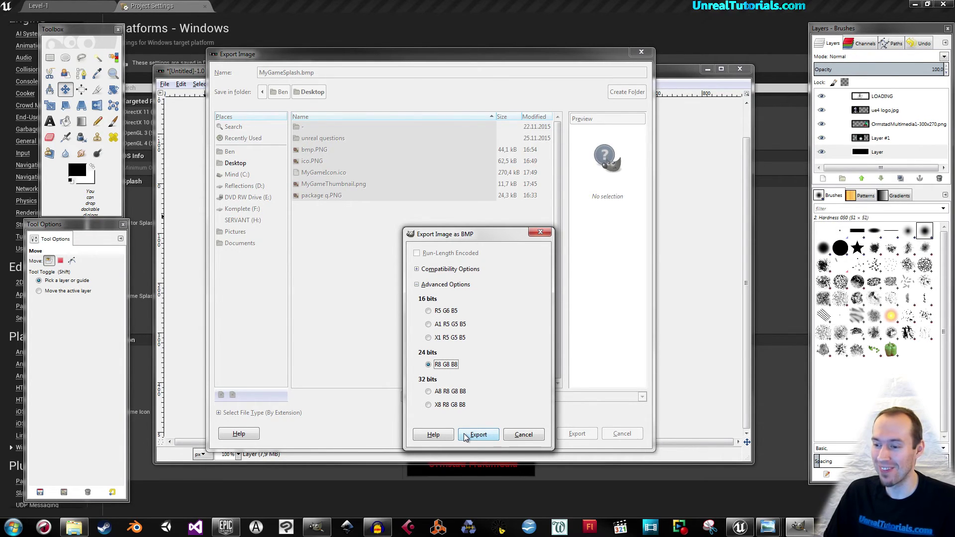
pyautogui.click(465, 437)
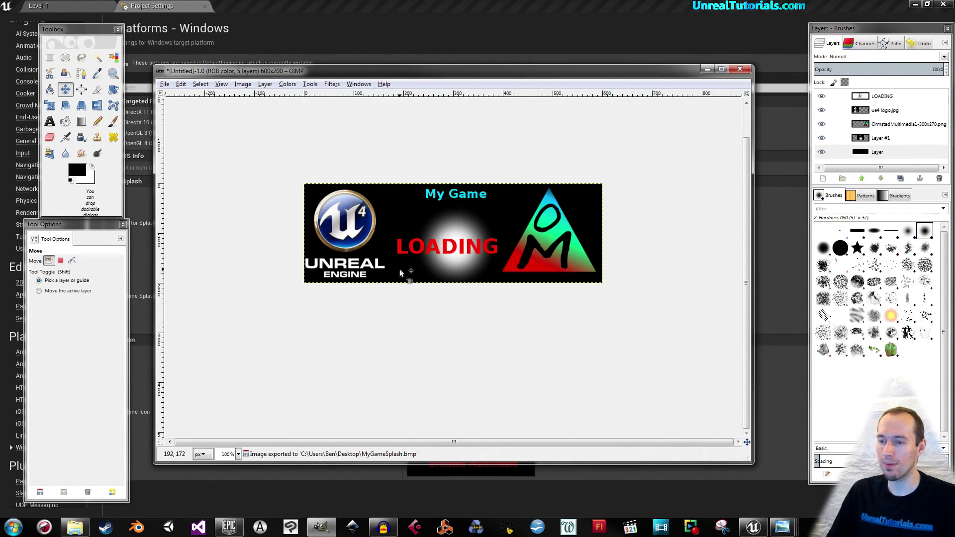
# Duplicate the LOADING text layer and hide the original.
pyautogui.click(881, 97)
pyautogui.rightClick(883, 98)
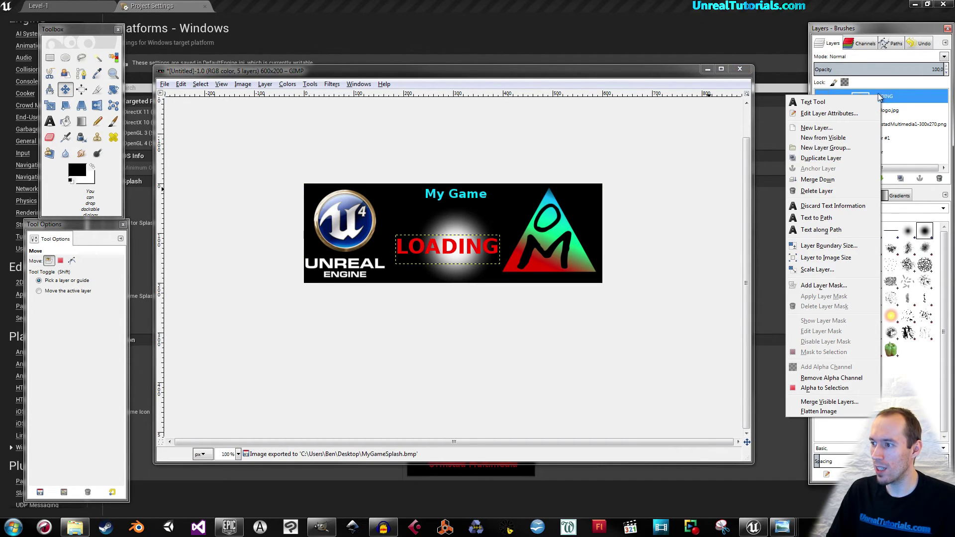
pyautogui.click(821, 158)
pyautogui.click(822, 110)
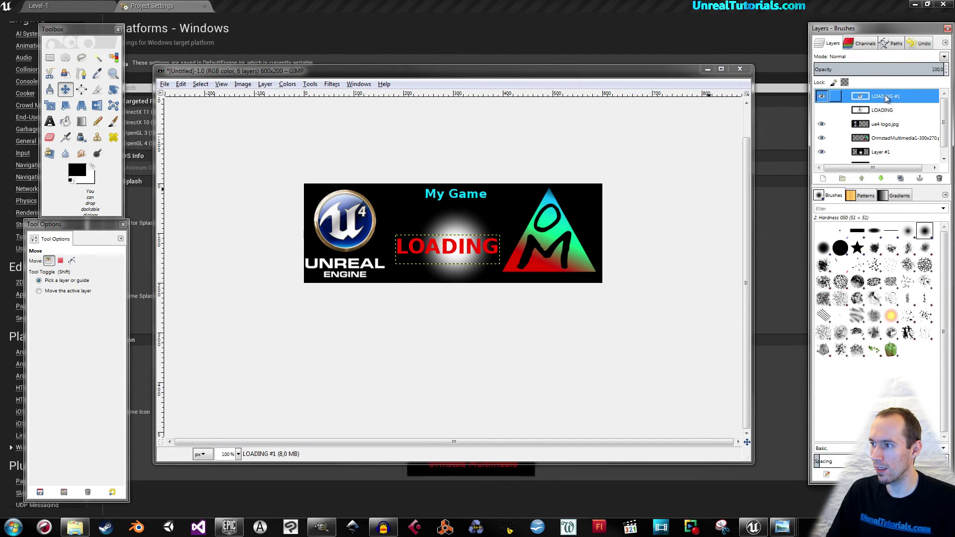
# Change the duplicated layer's text from LOADING to EDITOR.
pyautogui.click(50, 121)
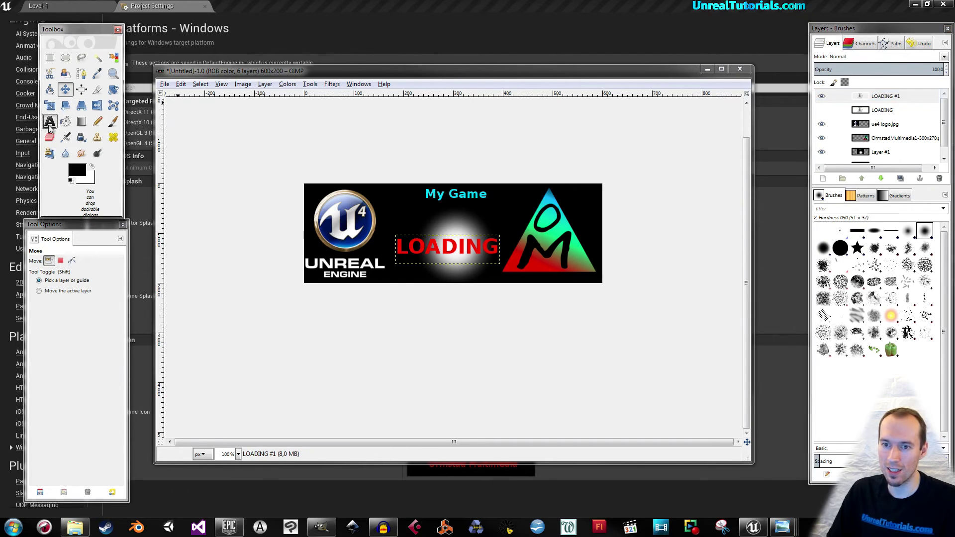
pyautogui.click(441, 253)
pyautogui.moveTo(497, 246); pyautogui.dragTo(412, 251)
pyautogui.write('EDITOR')
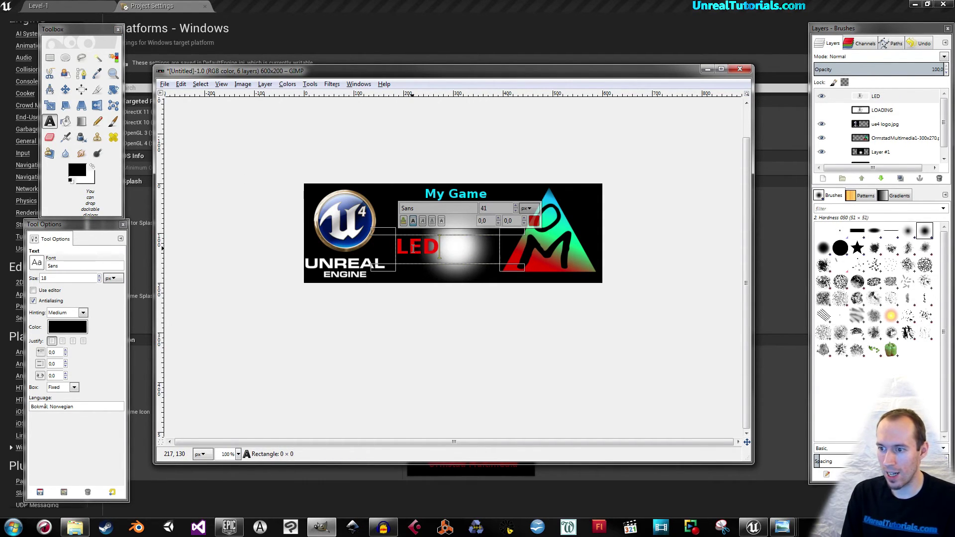
pyautogui.click(414, 249)
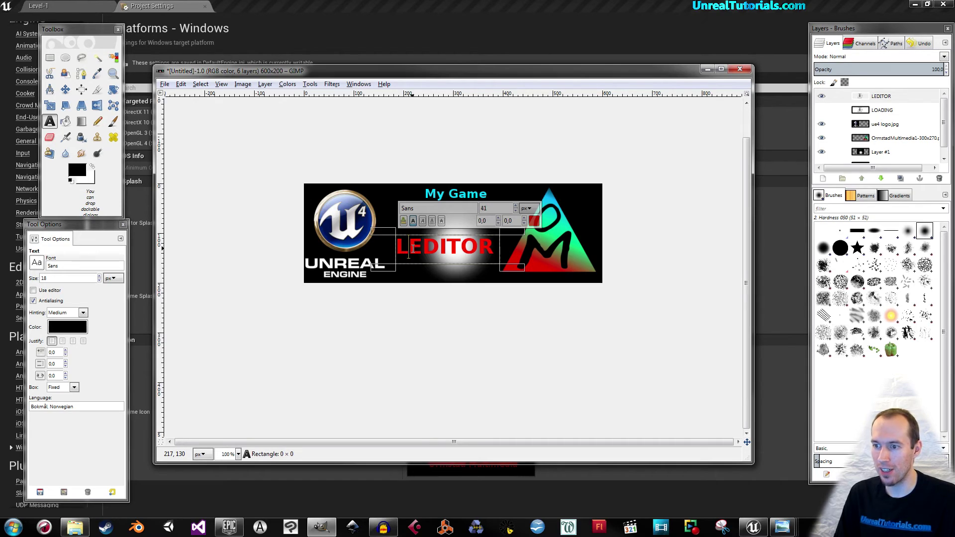
pyautogui.press('BackSpace')
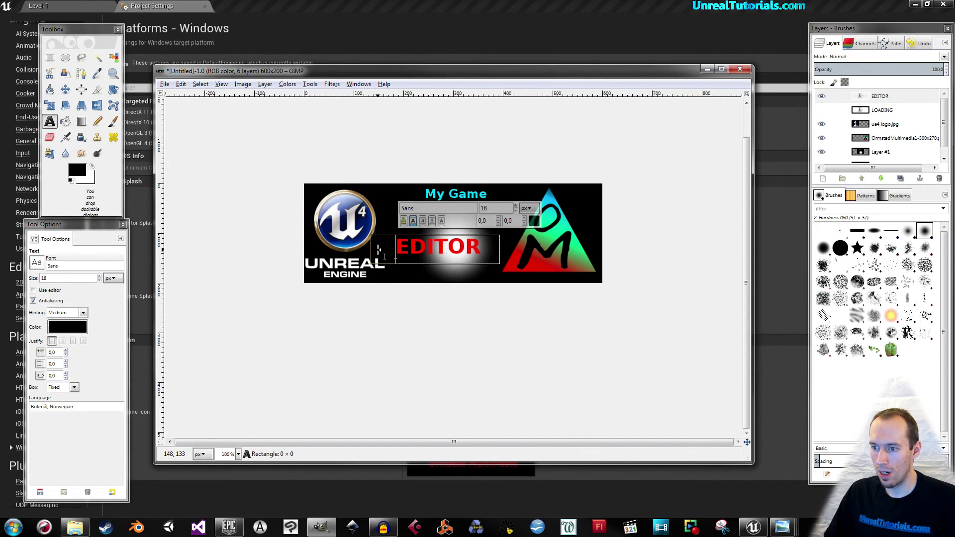
pyautogui.moveTo(378, 249); pyautogui.dragTo(388, 249)
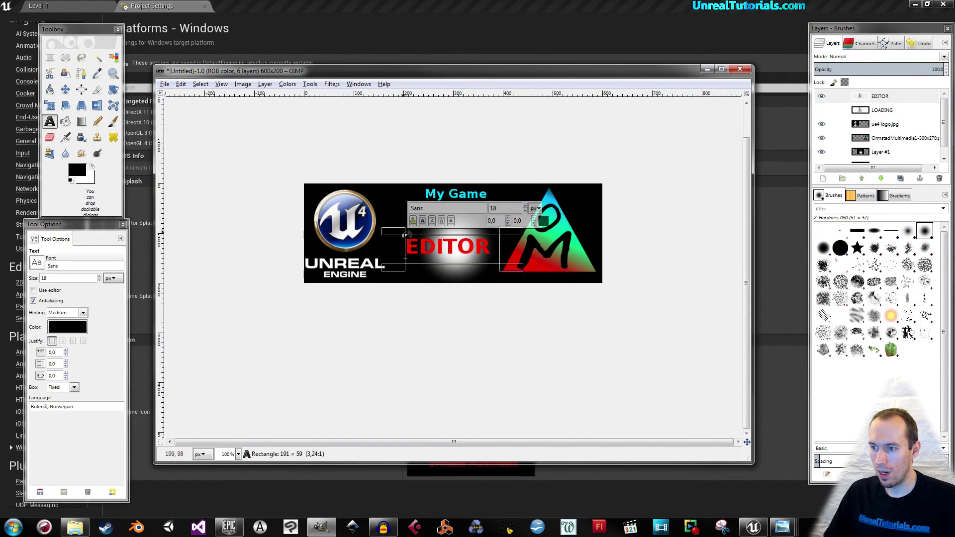
# Colour the EDITOR text bright green and nudge it slightly right.
pyautogui.click(543, 220)
pyautogui.click(206, 207)
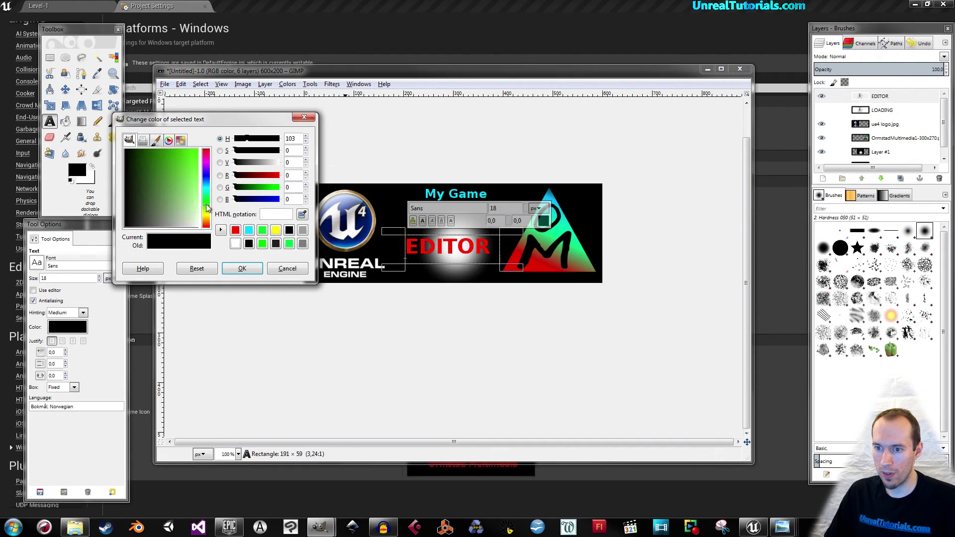
pyautogui.click(186, 172)
pyautogui.click(242, 269)
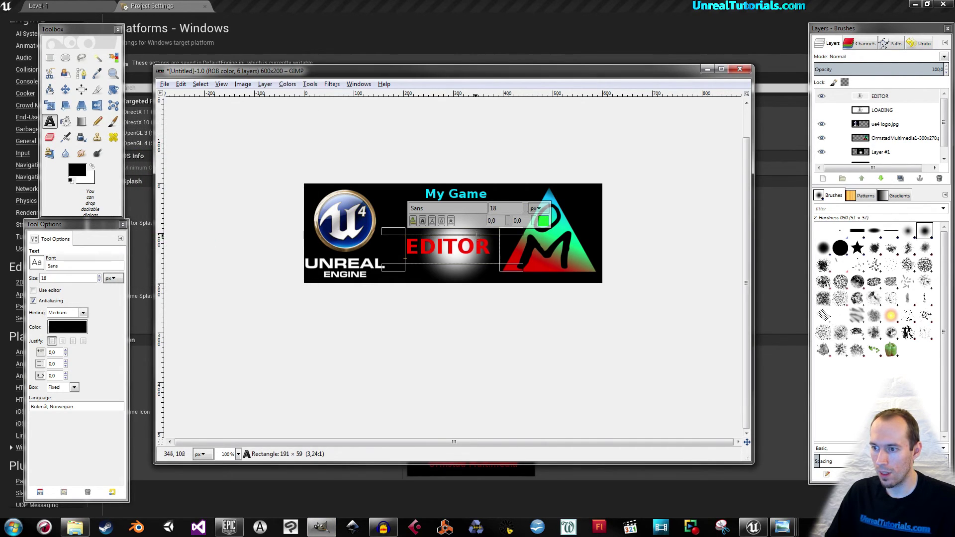
pyautogui.moveTo(492, 247); pyautogui.dragTo(400, 253)
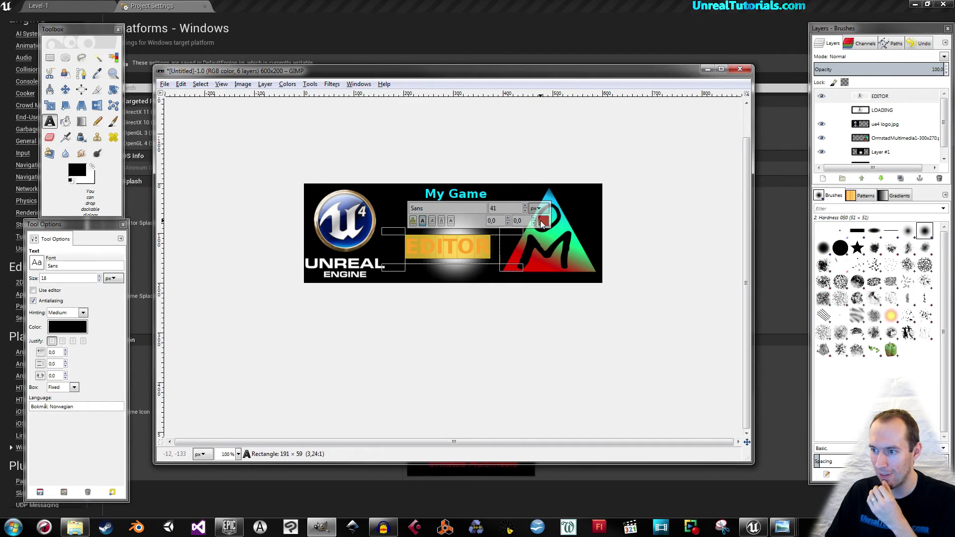
pyautogui.click(544, 221)
pyautogui.click(207, 206)
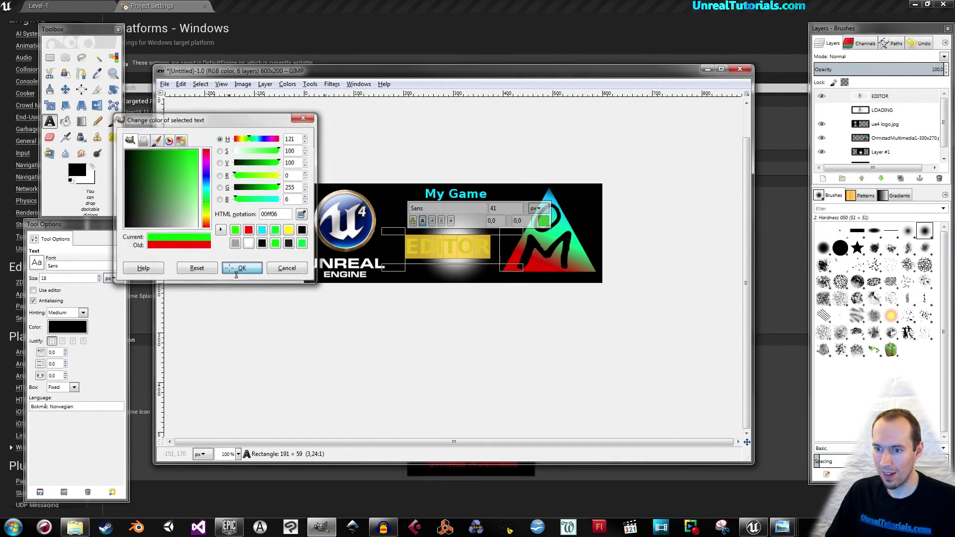
pyautogui.click(242, 269)
pyautogui.moveTo(389, 251); pyautogui.dragTo(392, 251)
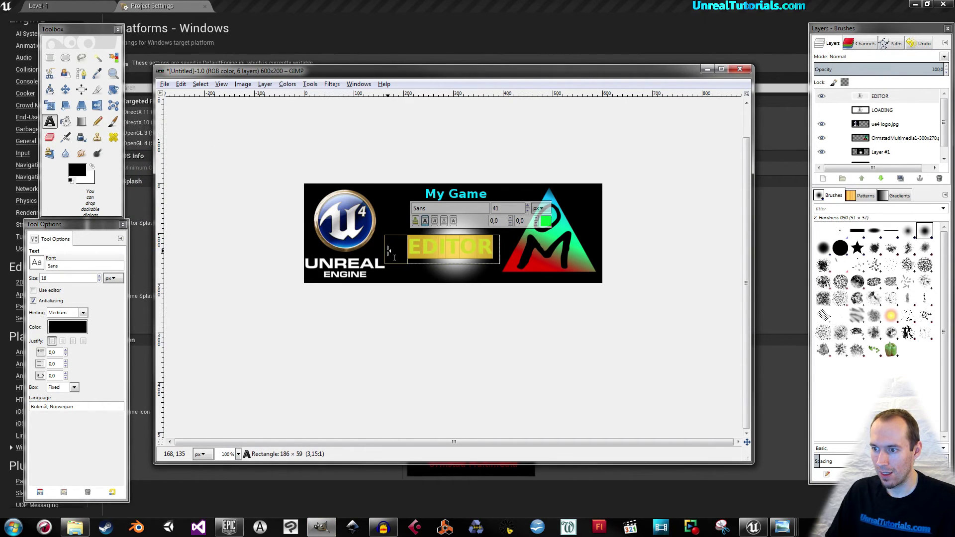
pyautogui.click(884, 142)
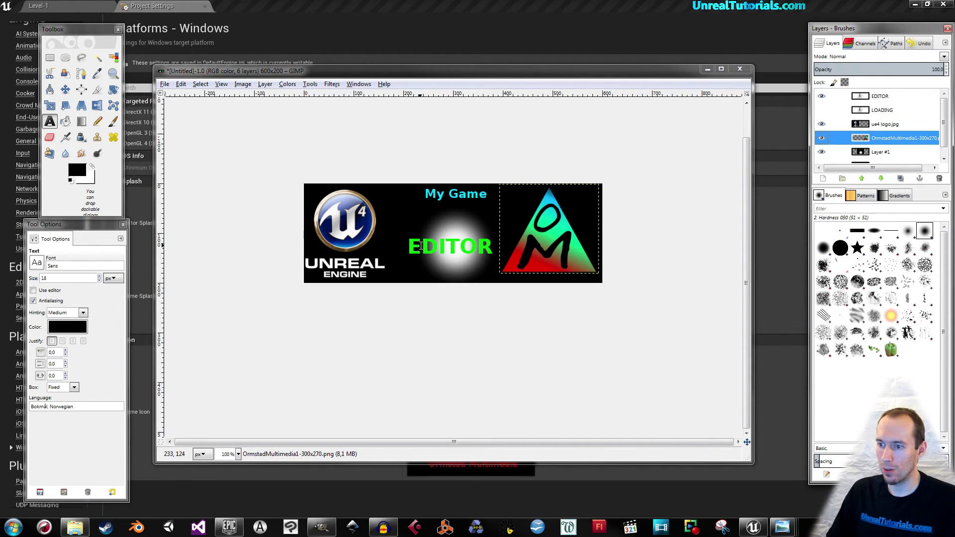
pyautogui.click(164, 84)
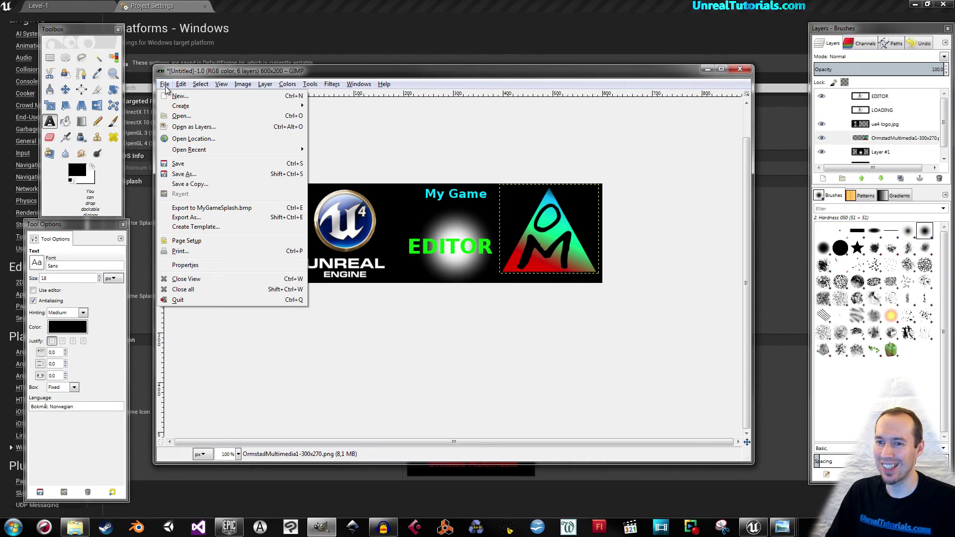
# Export the EDITOR banner to the Desktop as MyGameEditorSplash.bmp in 24-bit R8 G8 B8.
pyautogui.click(185, 218)
pyautogui.click(281, 73)
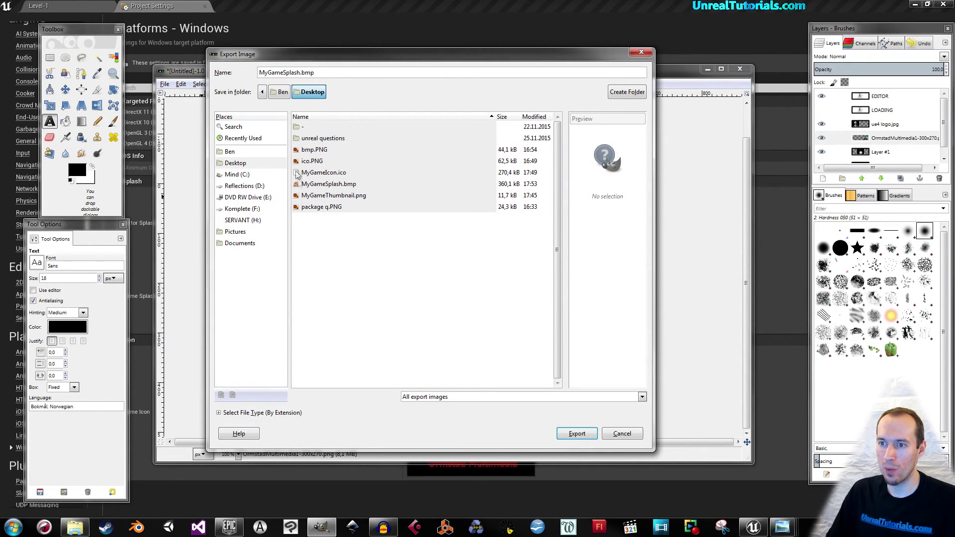
pyautogui.write('Editor')
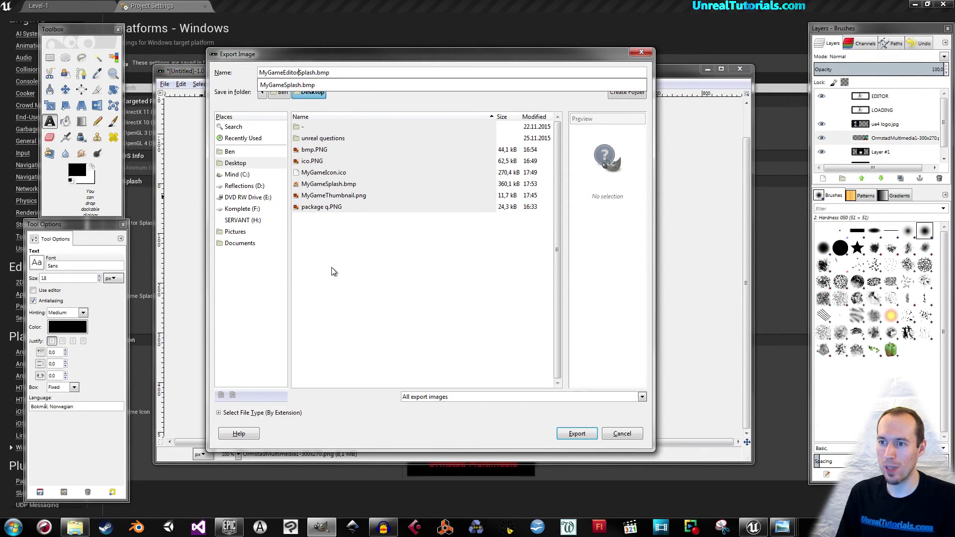
pyautogui.click(571, 435)
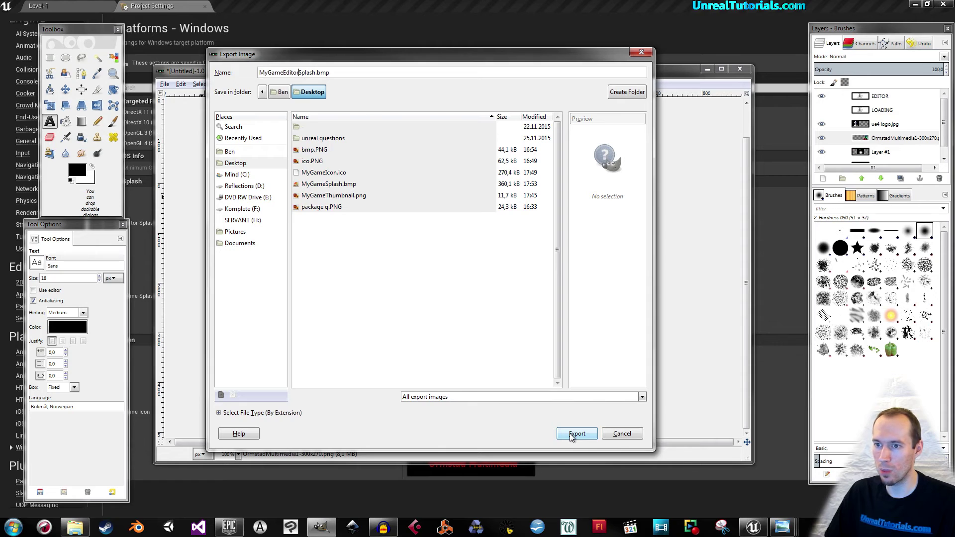
pyautogui.click(571, 436)
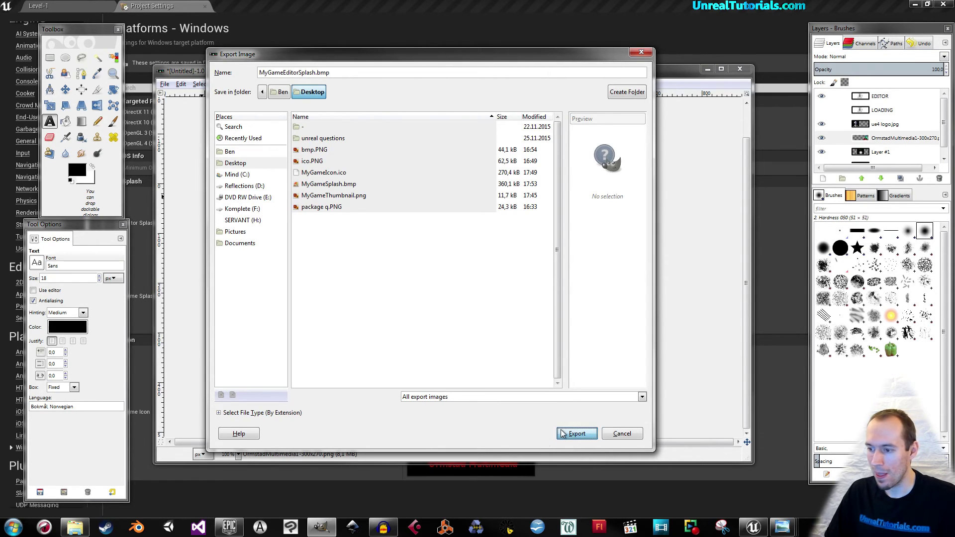
pyautogui.click(417, 284)
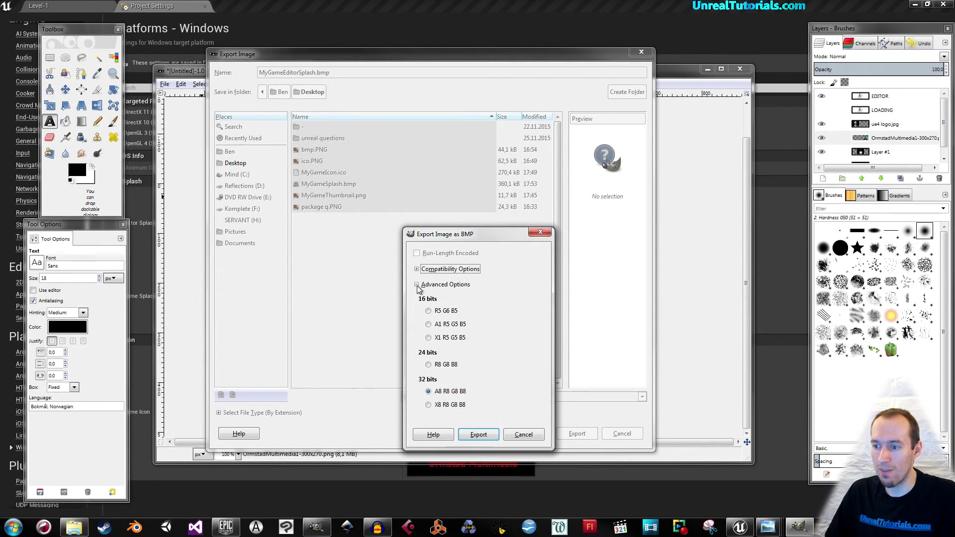
pyautogui.click(429, 365)
pyautogui.click(479, 434)
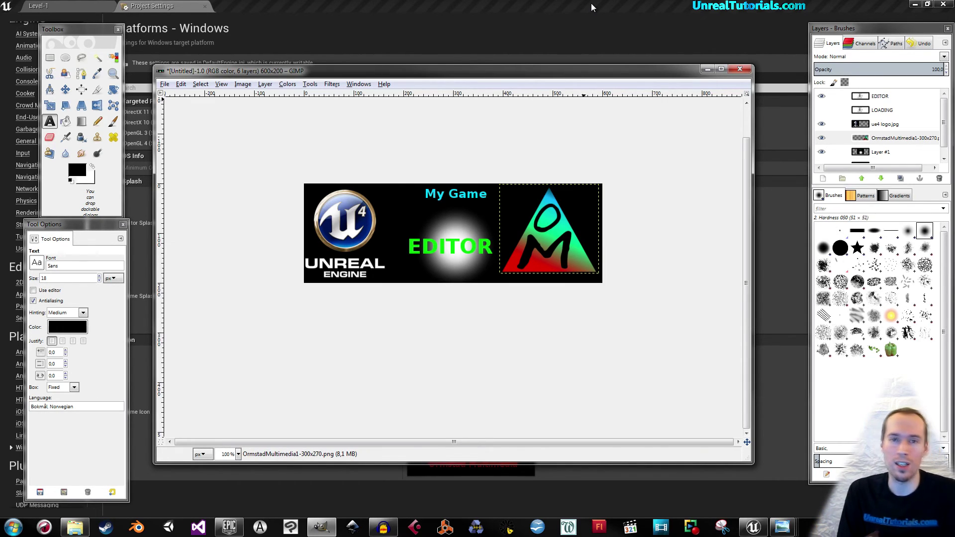
pyautogui.click(591, 3)
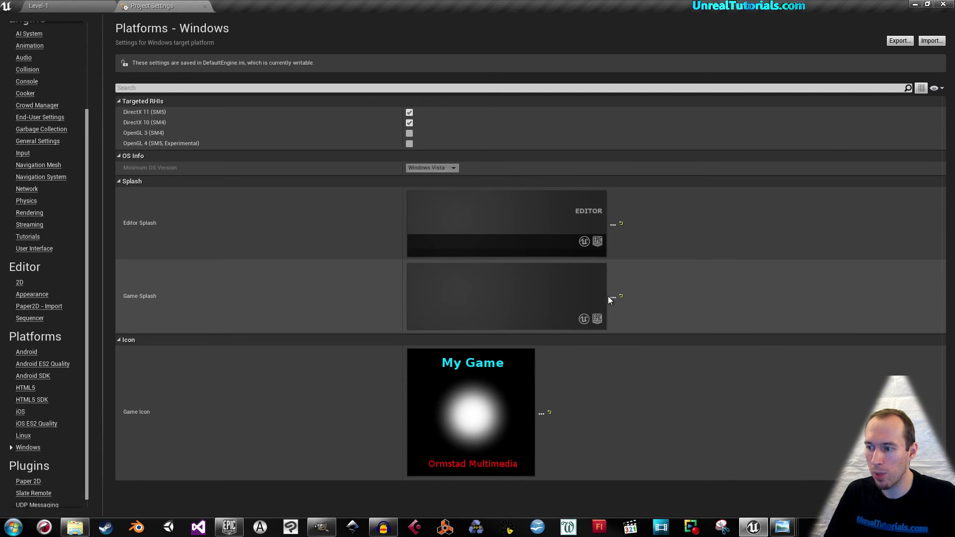
# Set MyGameSplash as the Windows game splash and MyGameEditorSplash as the editor splash, then save Level-1.
pyautogui.click(613, 298)
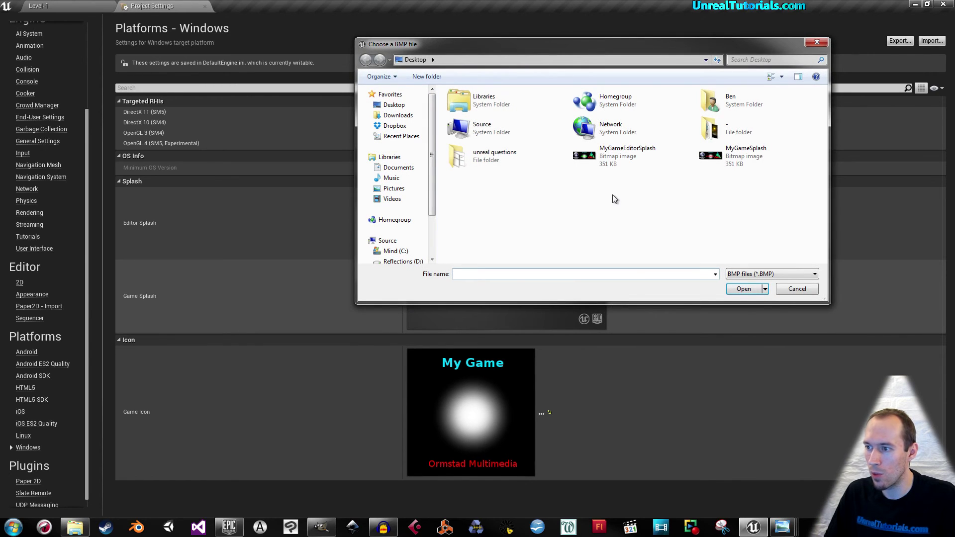
pyautogui.click(712, 158)
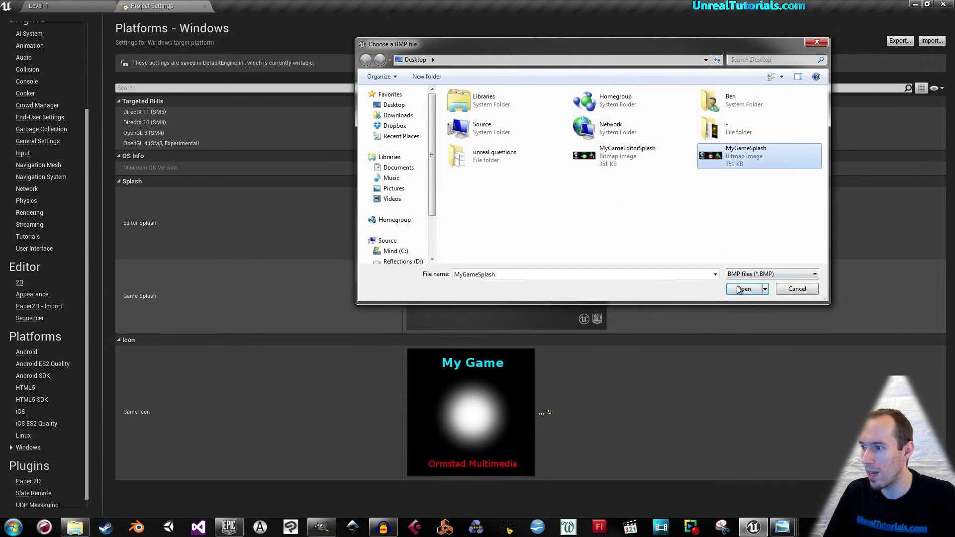
pyautogui.click(740, 290)
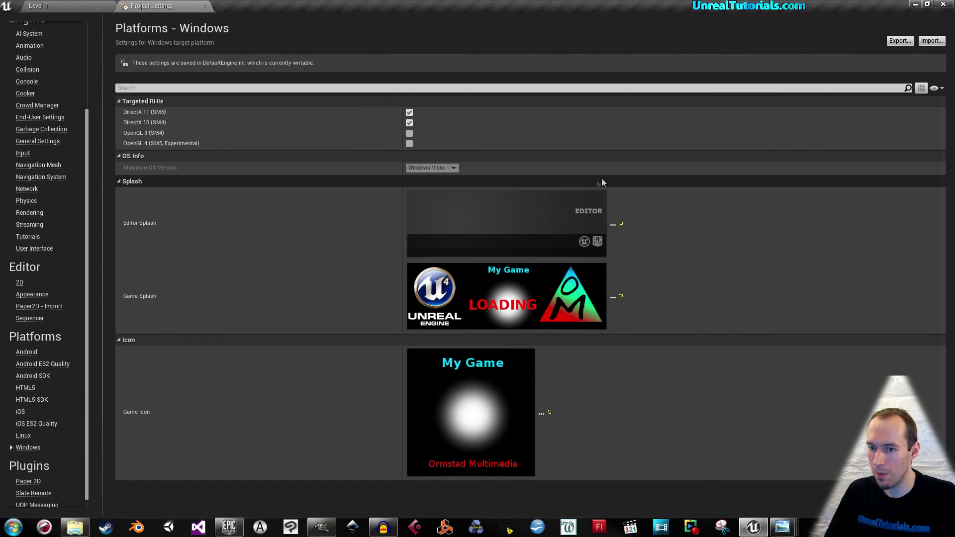
pyautogui.click(612, 224)
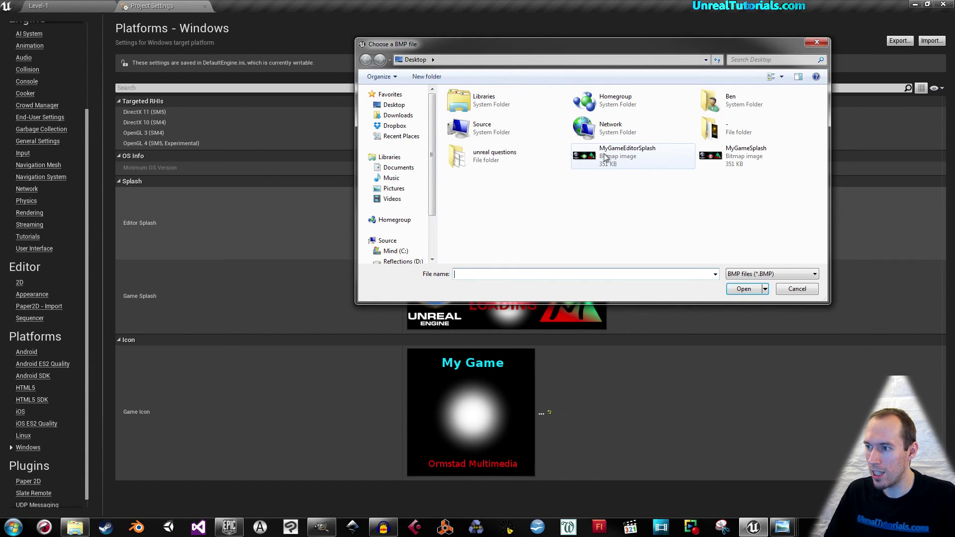
pyautogui.click(606, 157)
pyautogui.click(736, 290)
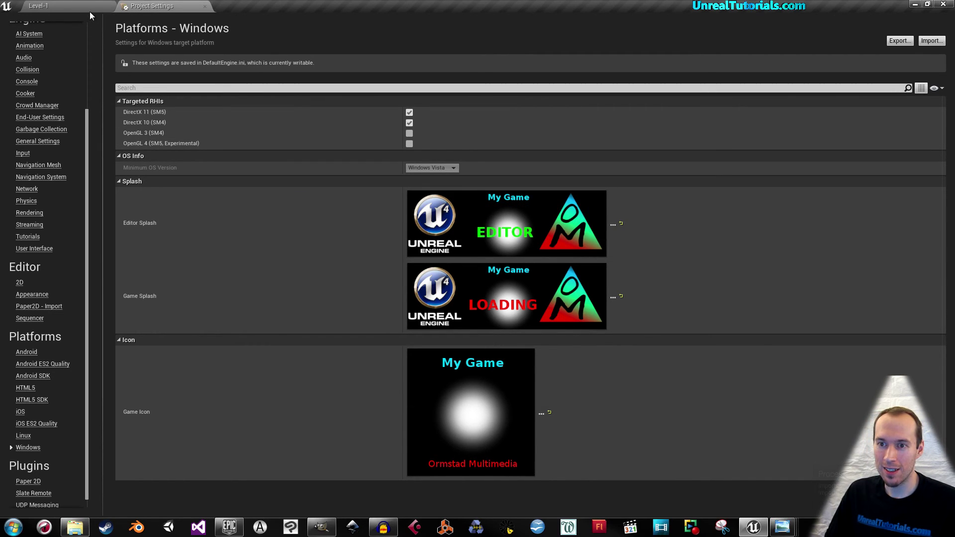
pyautogui.click(91, 7)
pyautogui.click(217, 38)
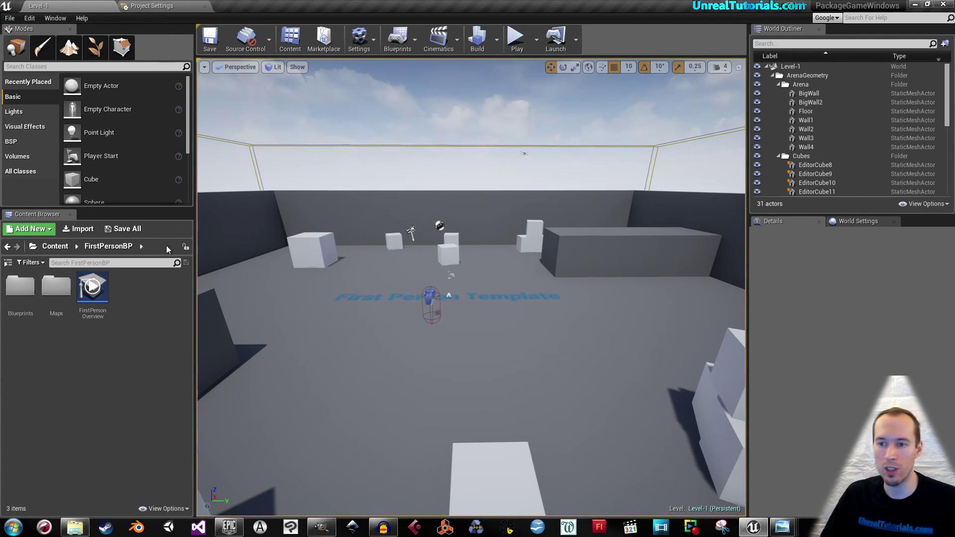
# Open the FirstPersonCharacter blueprint and add an Escape key event to its Event Graph.
pyautogui.doubleClick(19, 287)
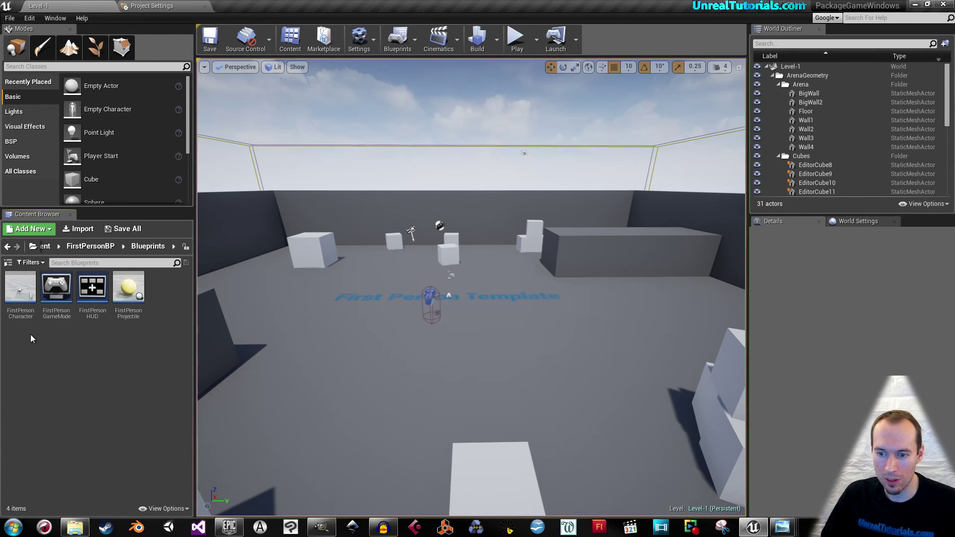
pyautogui.doubleClick(20, 291)
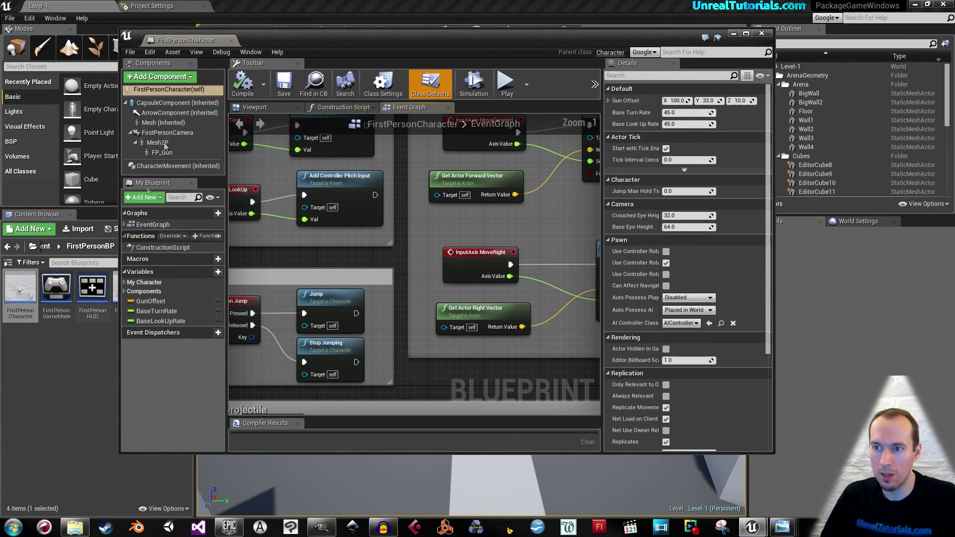
pyautogui.moveTo(201, 35); pyautogui.dragTo(212, 11)
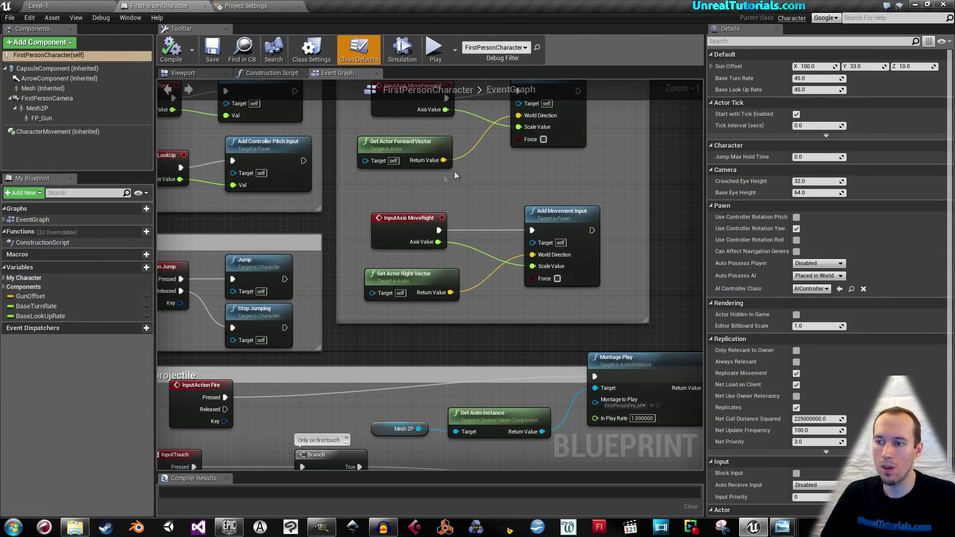
pyautogui.moveTo(657, 164); pyautogui.dragTo(301, 209, button='right')
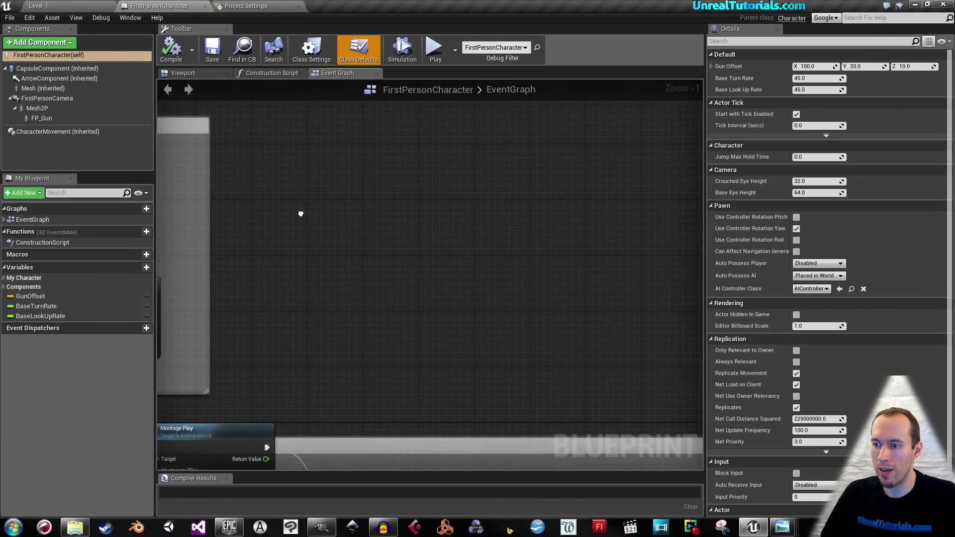
pyautogui.rightClick(328, 172)
pyautogui.write('esc')
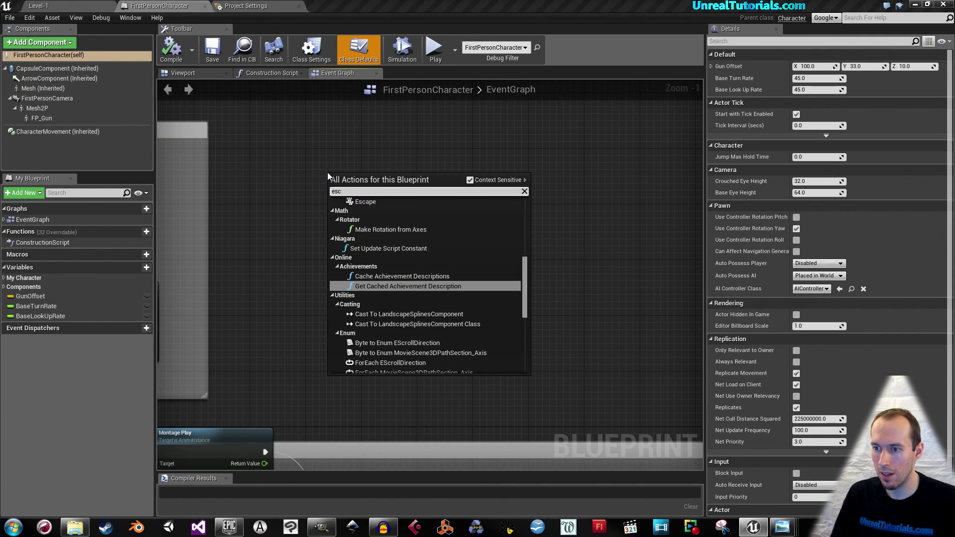
pyautogui.scroll(1, 415, 238)
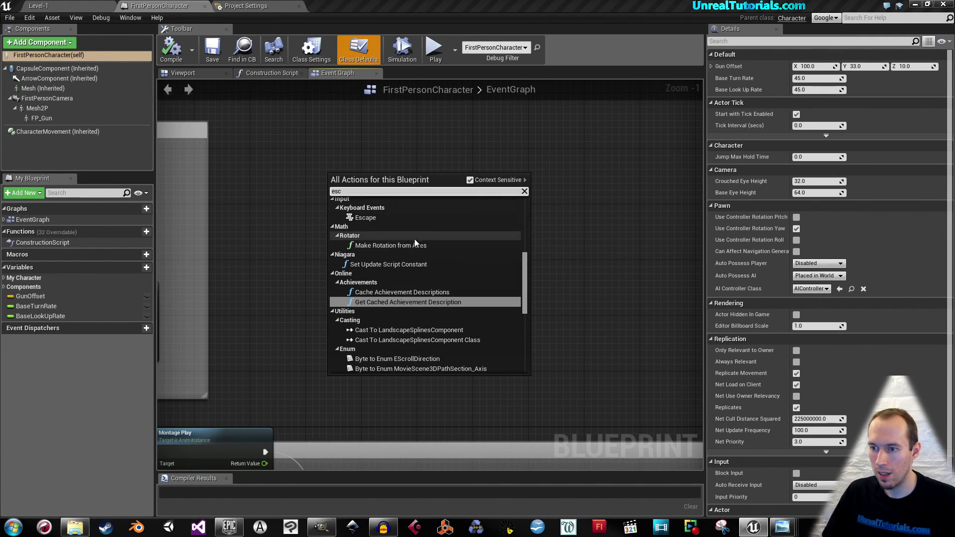
pyautogui.click(370, 219)
pyautogui.scroll(1, 441, 213)
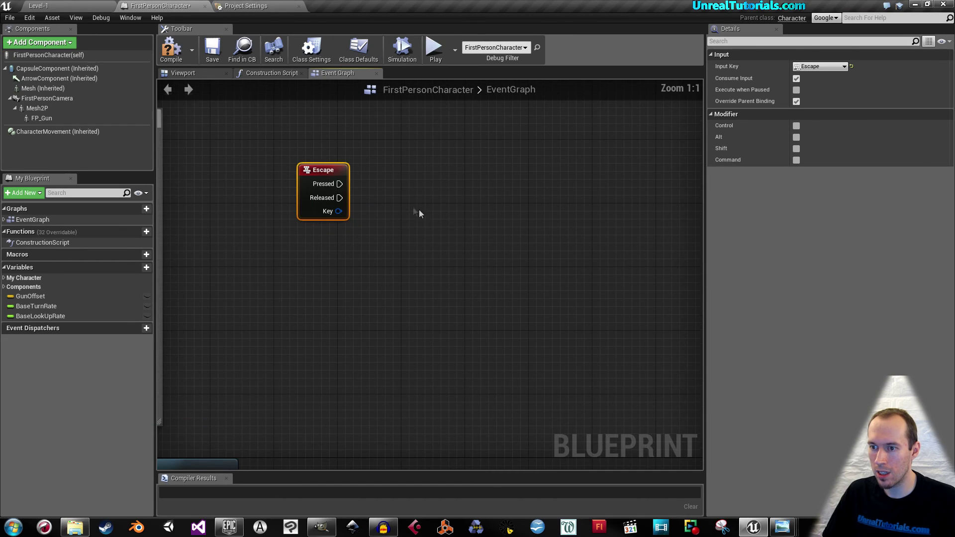
# Wire an Execute Console Command 'quit' to Escape Pressed, then compile, save and close.
pyautogui.moveTo(340, 184); pyautogui.dragTo(372, 169)
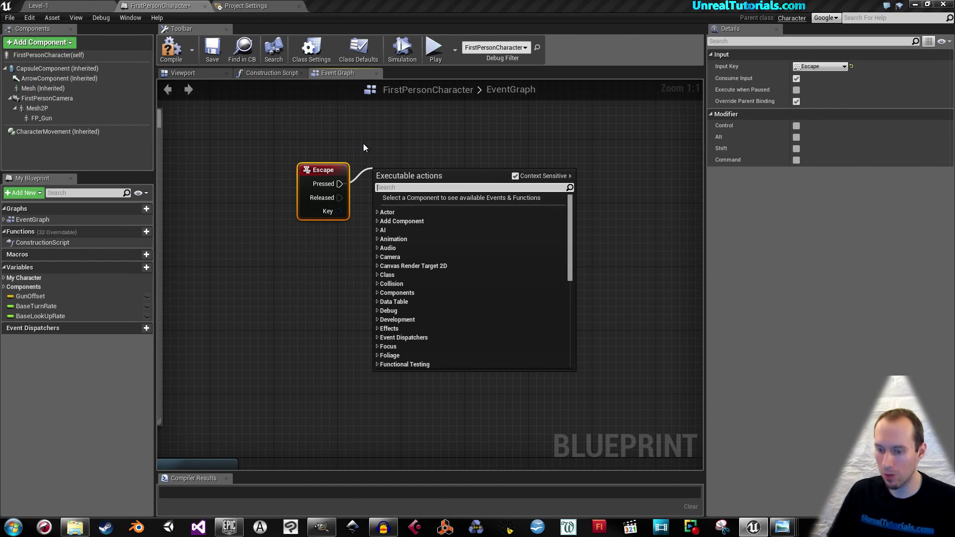
pyautogui.write('command')
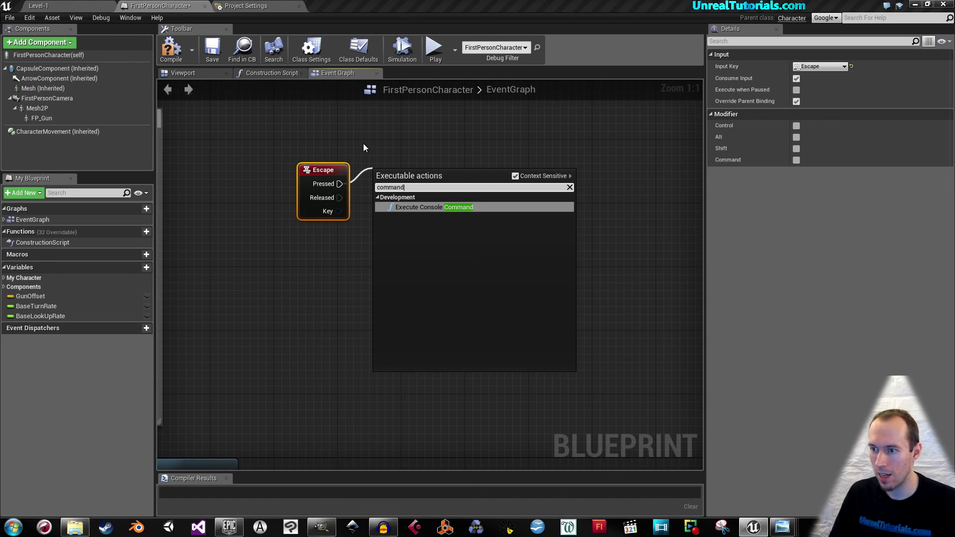
pyautogui.press('Return')
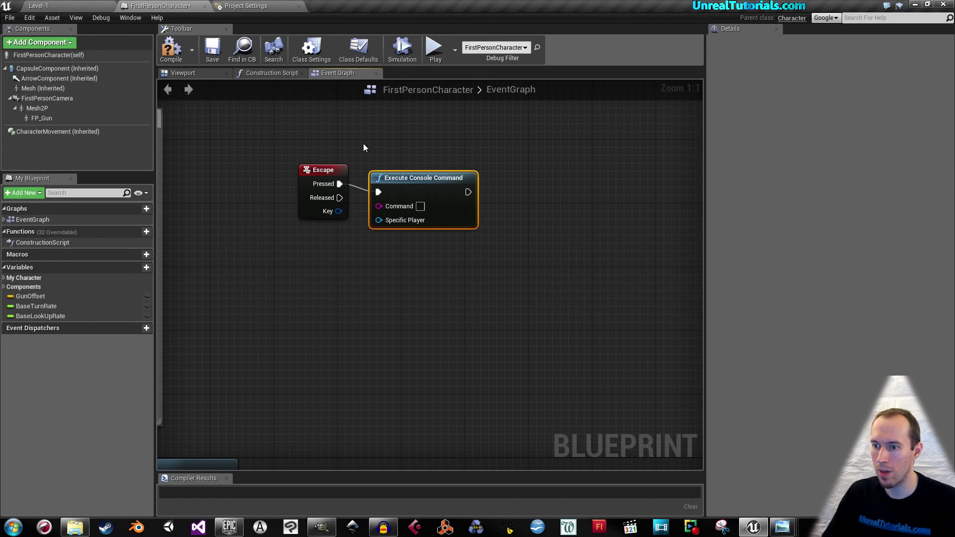
pyautogui.click(423, 198)
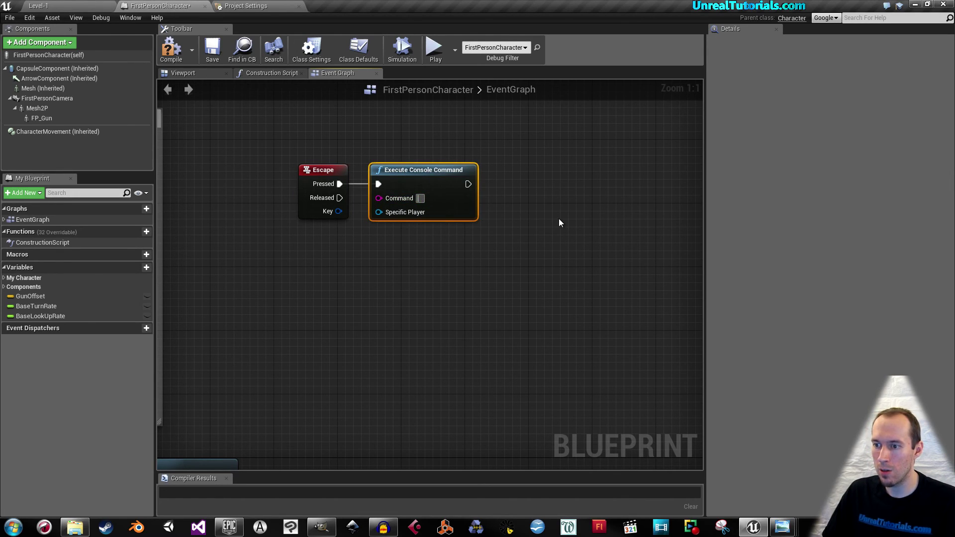
pyautogui.write('quit')
pyautogui.press('Return')
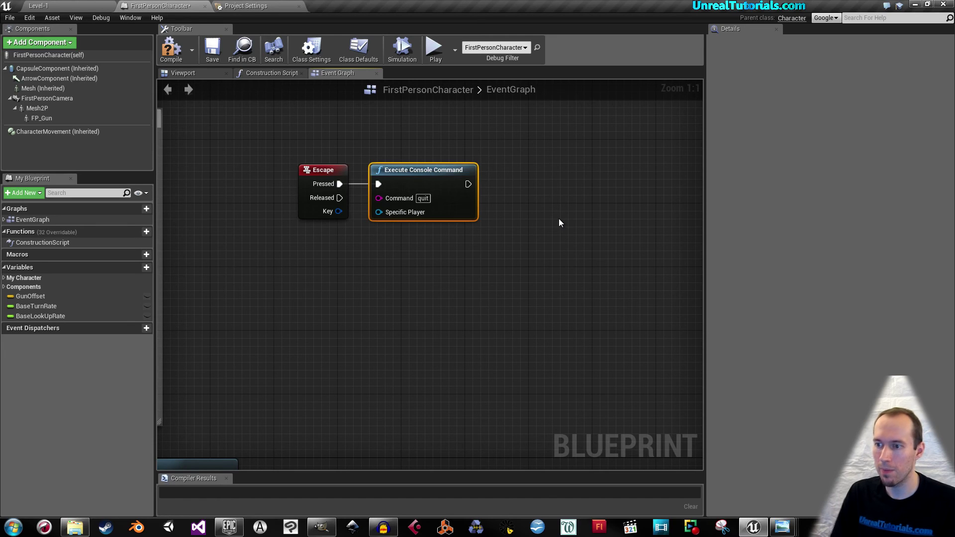
pyautogui.click(171, 47)
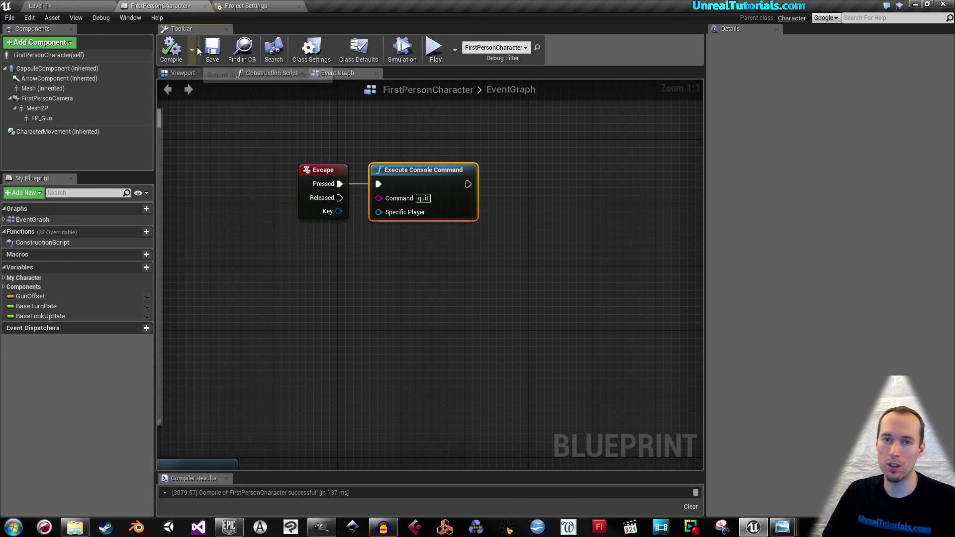
pyautogui.click(213, 48)
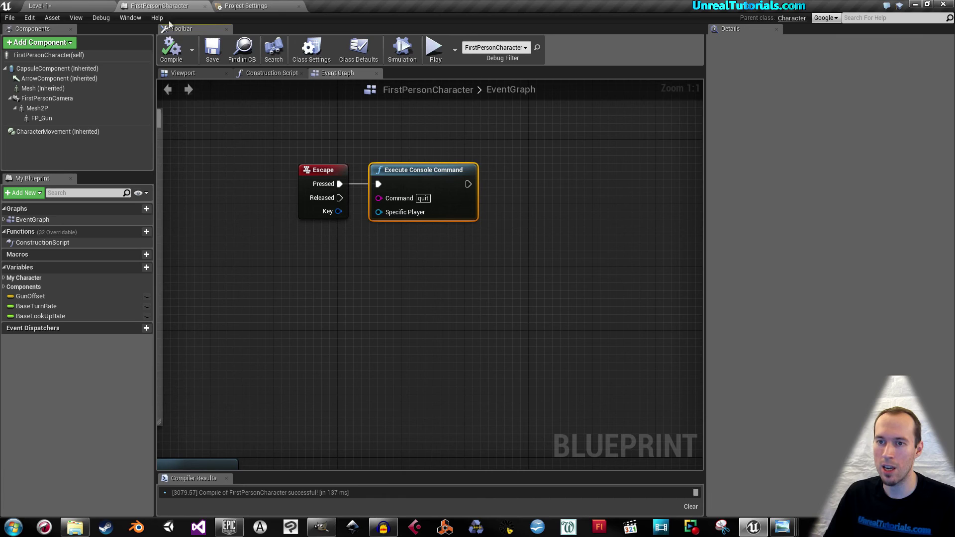
pyautogui.click(205, 5)
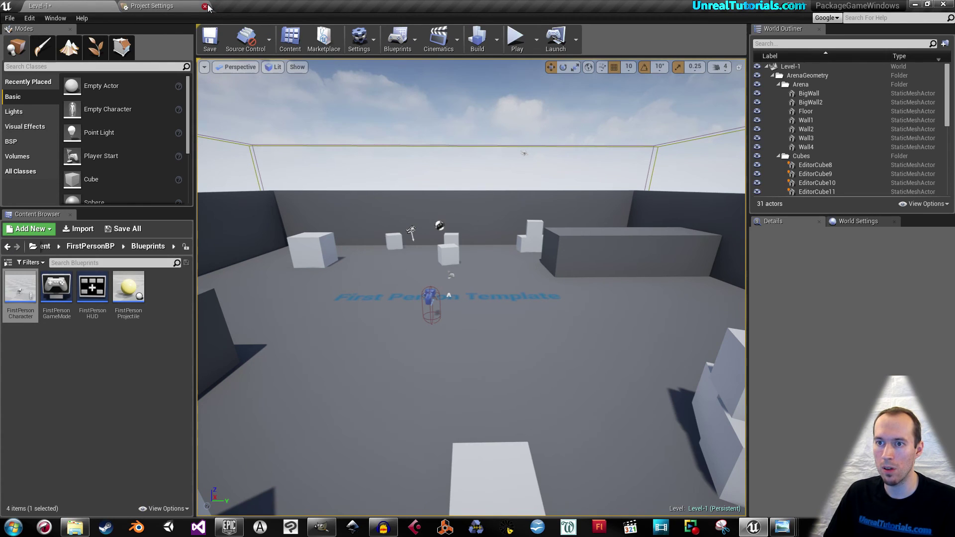
# Close Project Settings, save the map, and start packaging for Windows (64-bit).
pyautogui.click(204, 5)
pyautogui.click(207, 38)
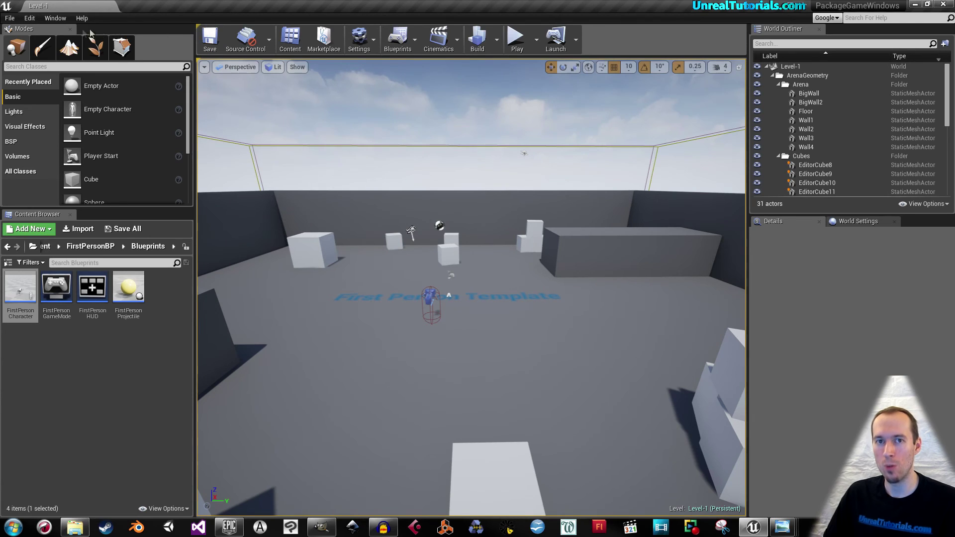
pyautogui.click(11, 19)
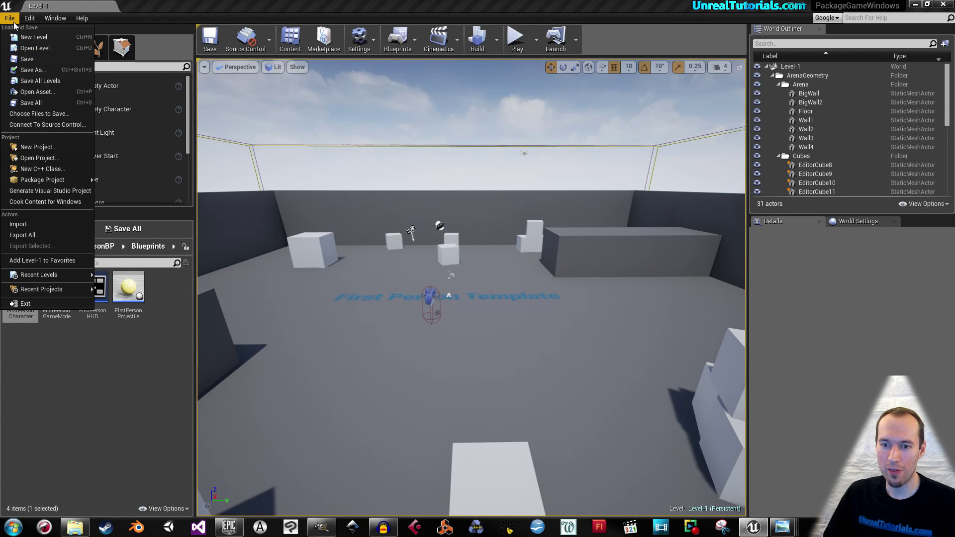
pyautogui.moveTo(67, 181)
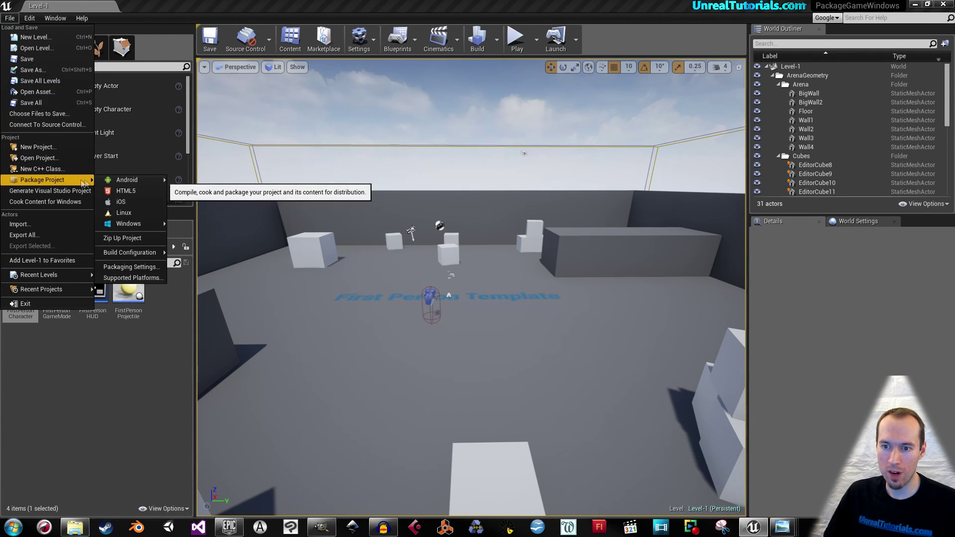
pyautogui.moveTo(139, 225)
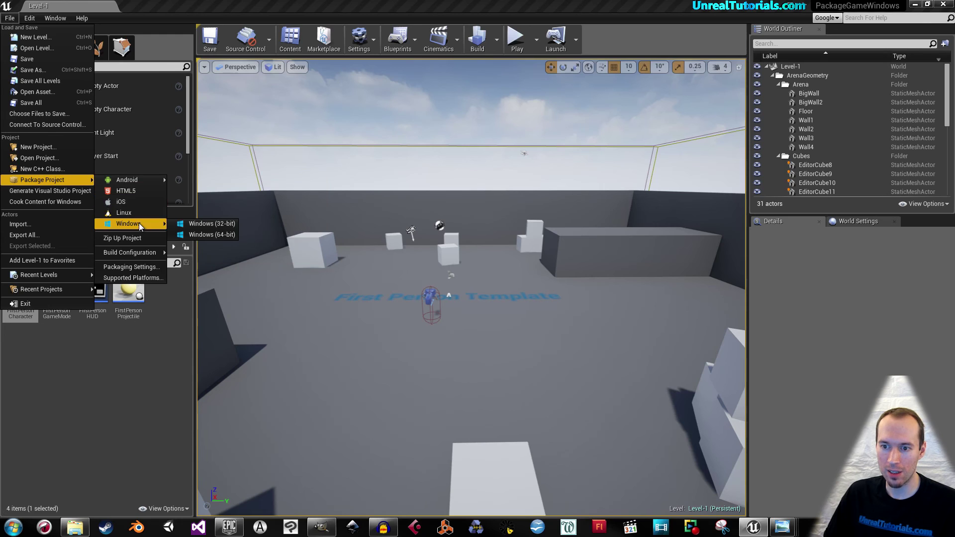
pyautogui.click(209, 234)
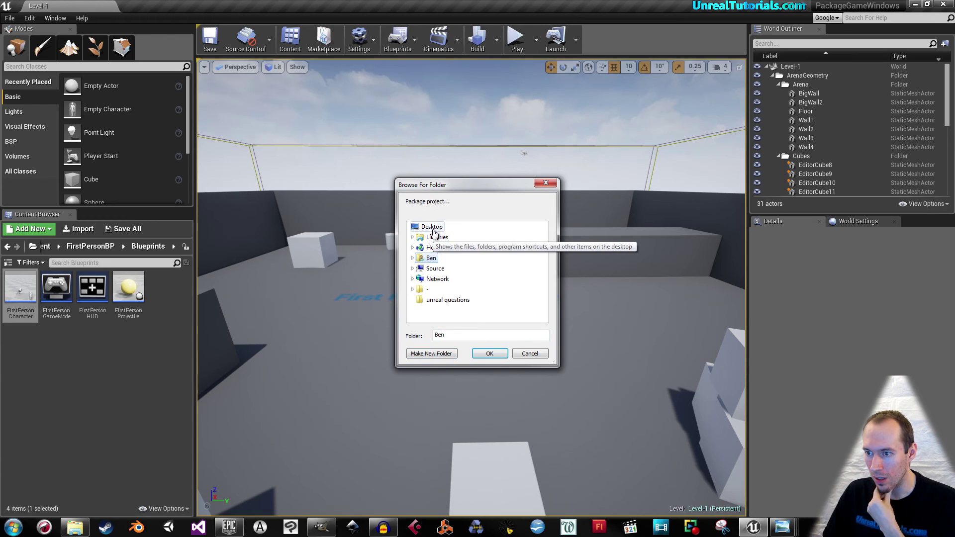
# Create a MyGame folder on the Desktop as the packaging destination and minimize the editor.
pyautogui.click(432, 230)
pyautogui.click(419, 353)
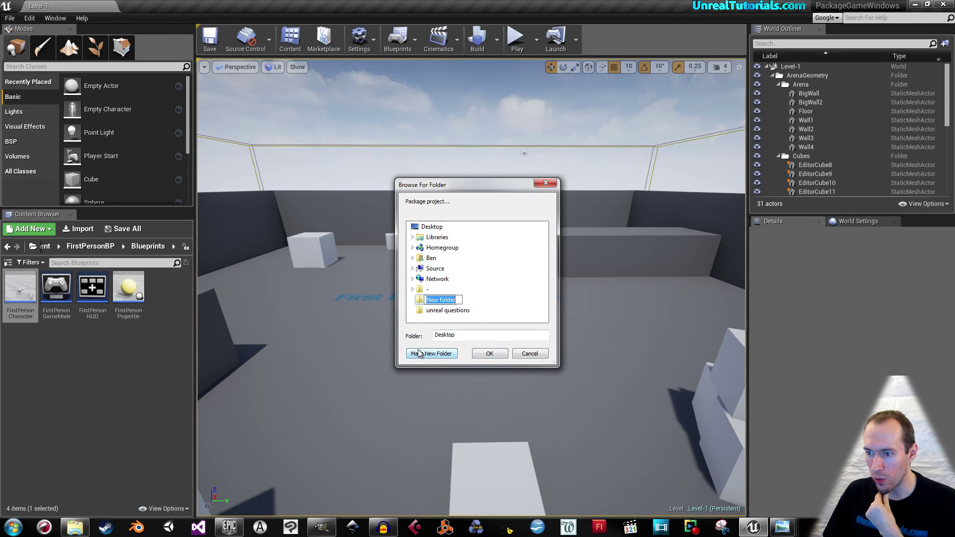
pyautogui.write('MyGame')
pyautogui.press('Return')
pyautogui.click(479, 354)
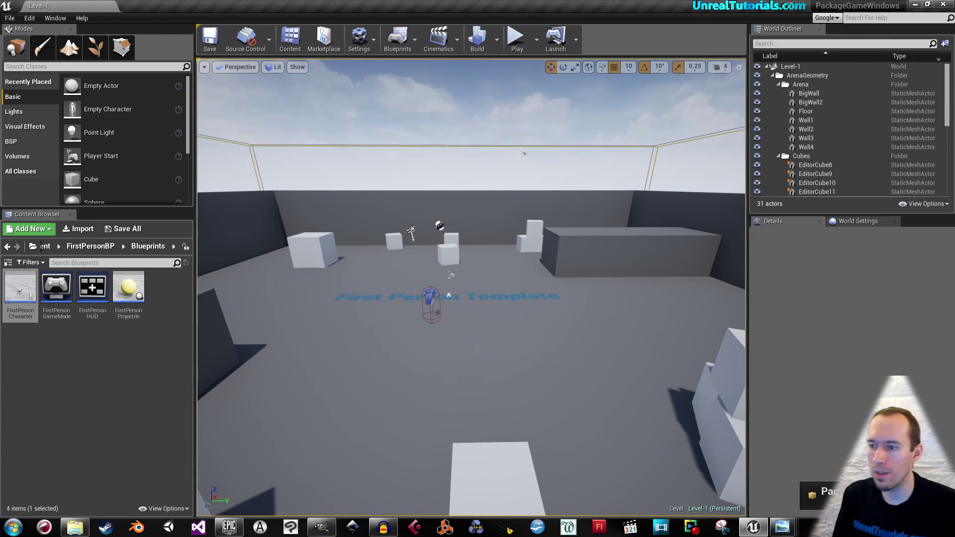
pyautogui.click(914, 4)
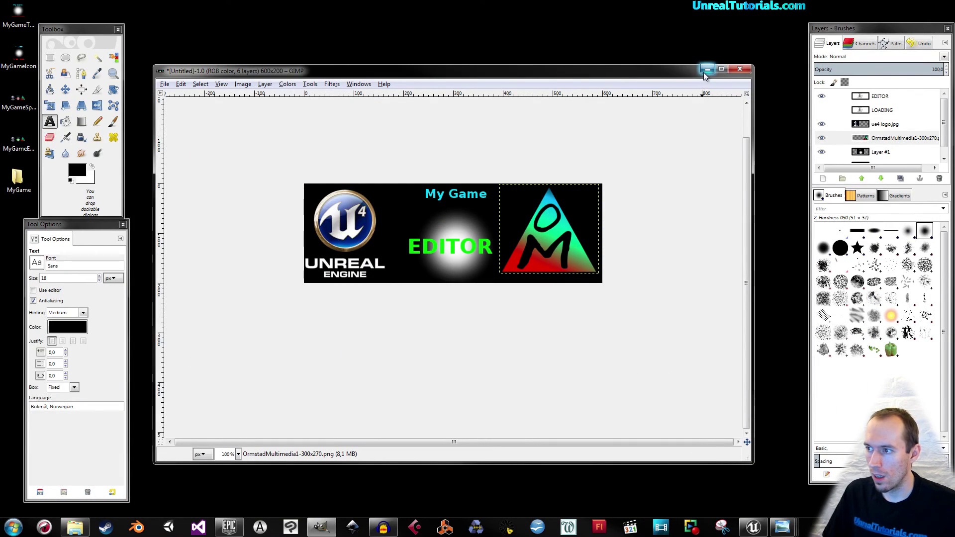
# Launch PackageGameWindows from MyGame > WindowsNoEditor, fire a shot, then quit it.
pyautogui.click(708, 69)
pyautogui.click(472, 186)
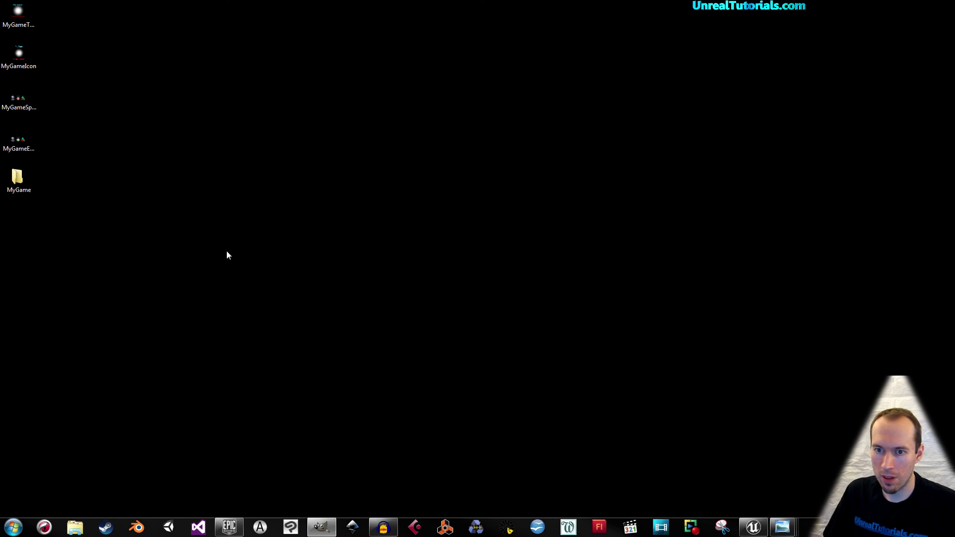
pyautogui.doubleClick(20, 182)
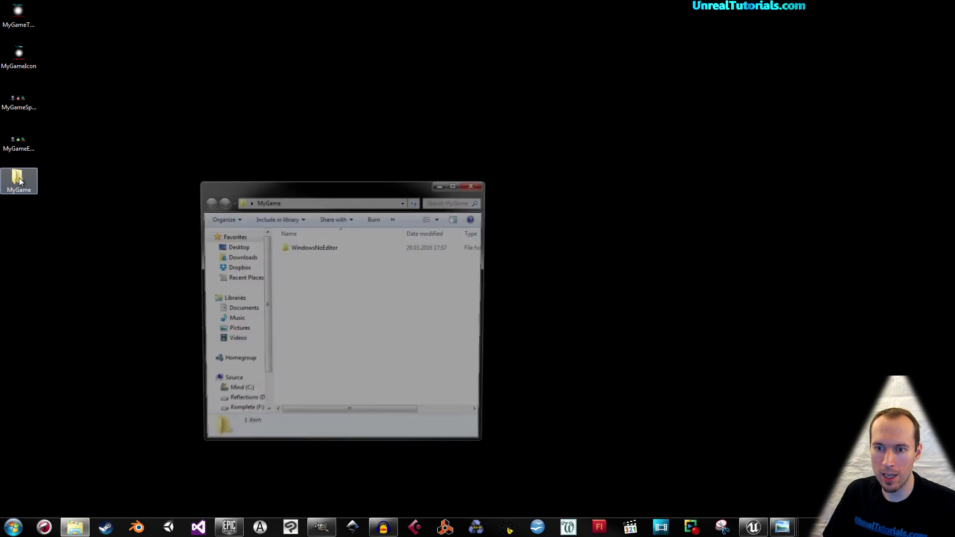
pyautogui.doubleClick(327, 250)
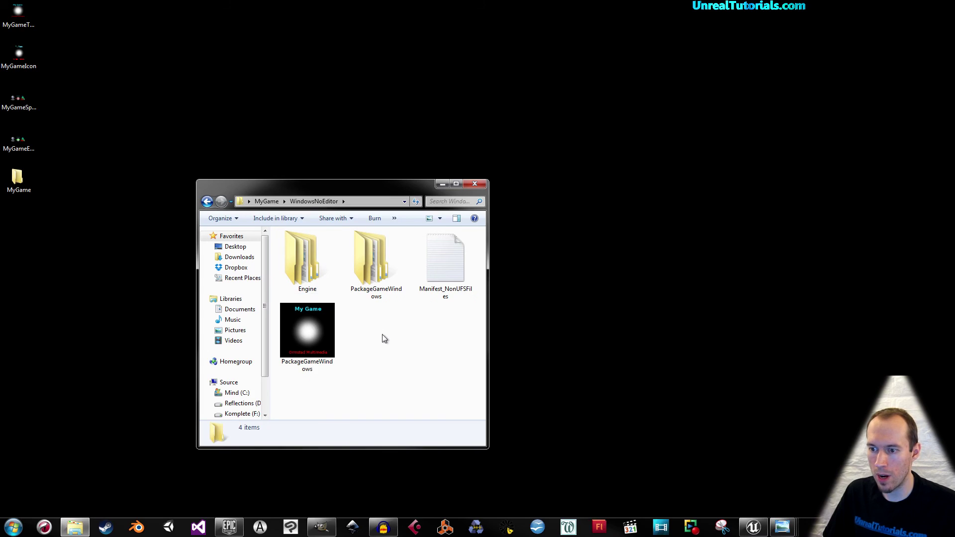
pyautogui.click(326, 334)
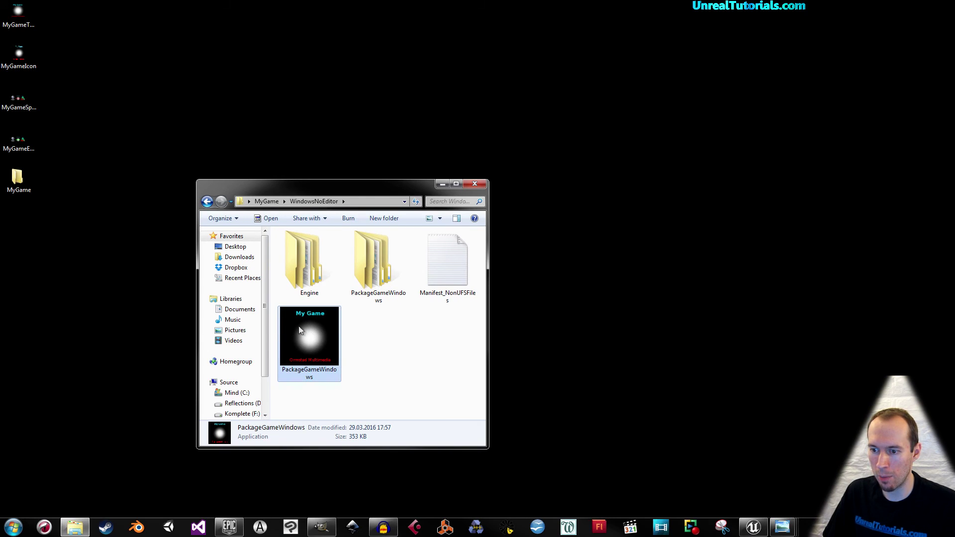
pyautogui.click(368, 332)
pyautogui.doubleClick(316, 330)
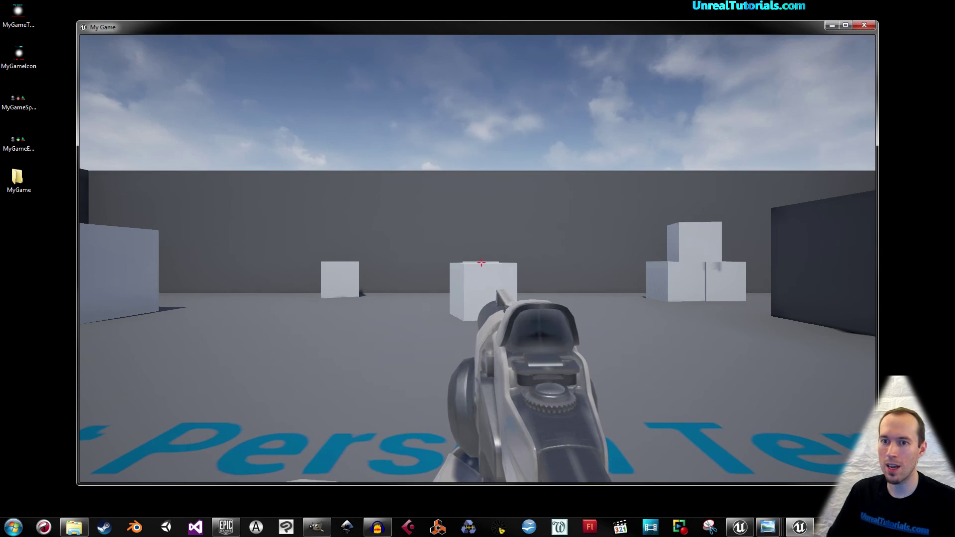
pyautogui.click(481, 262)
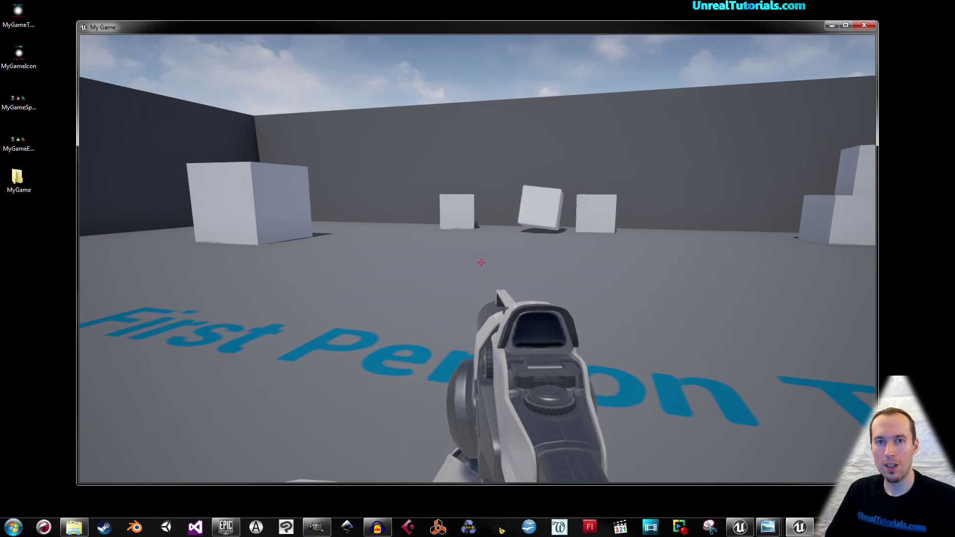
pyautogui.hotkey('alt', 'F4')
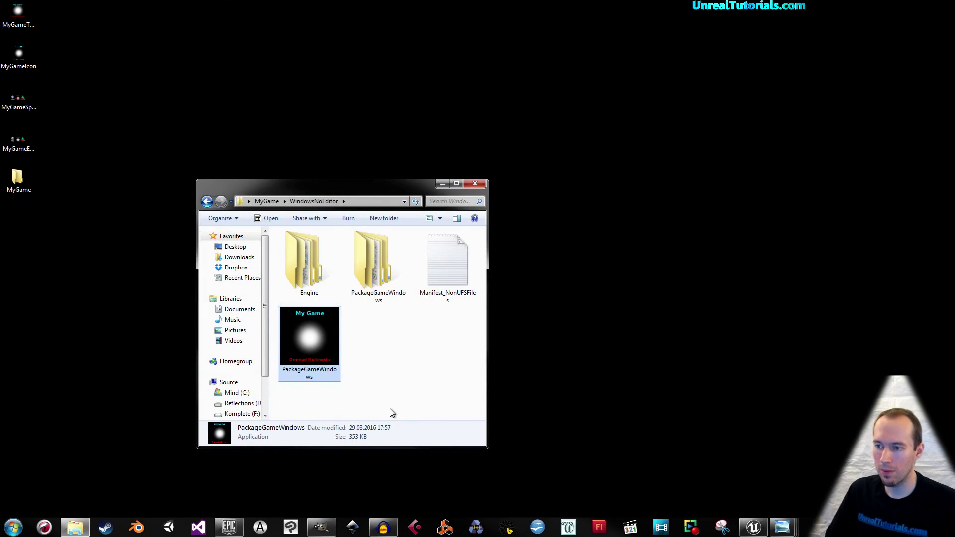
# Launch the packaged game a second time, quit it, and return to Unreal.
pyautogui.moveTo(358, 186); pyautogui.dragTo(233, 124)
pyautogui.doubleClick(178, 265)
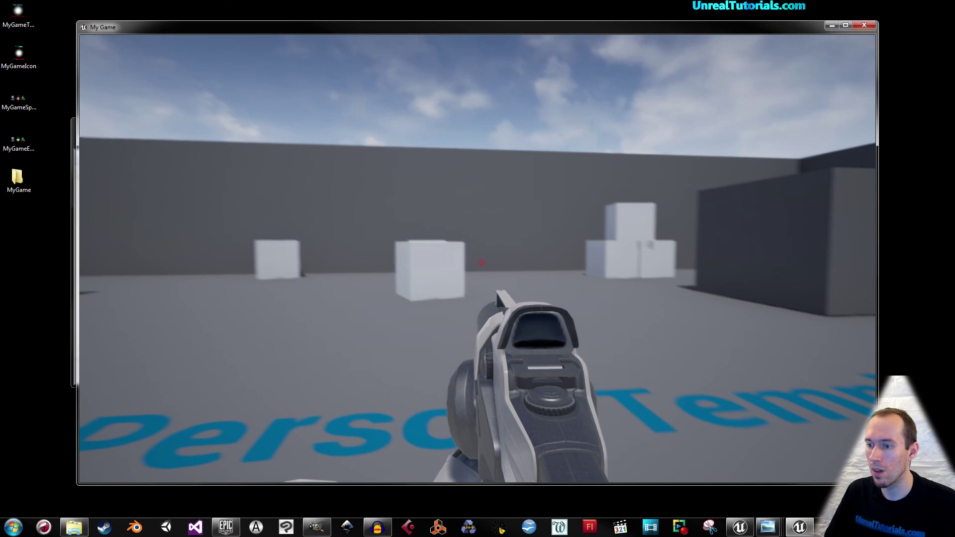
pyautogui.hotkey('alt', 'F4')
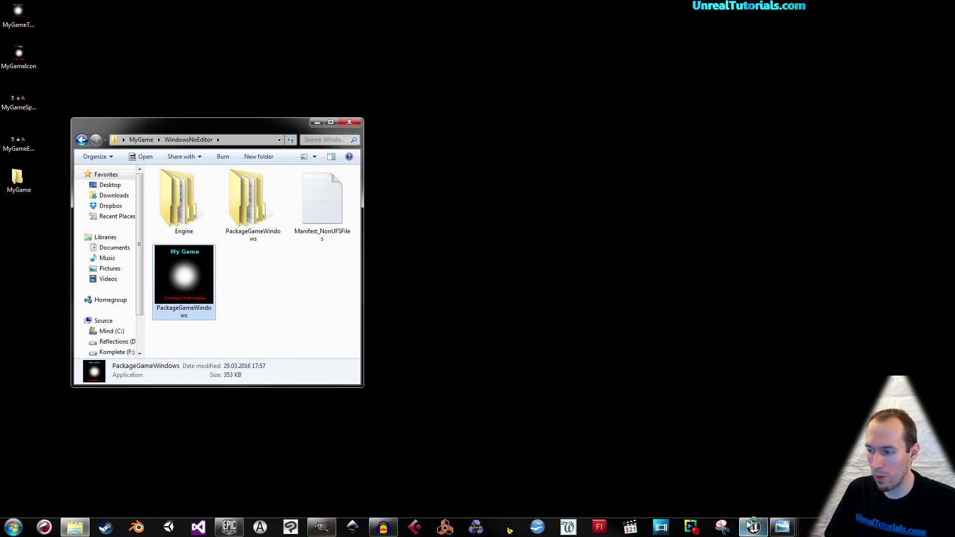
pyautogui.click(756, 527)
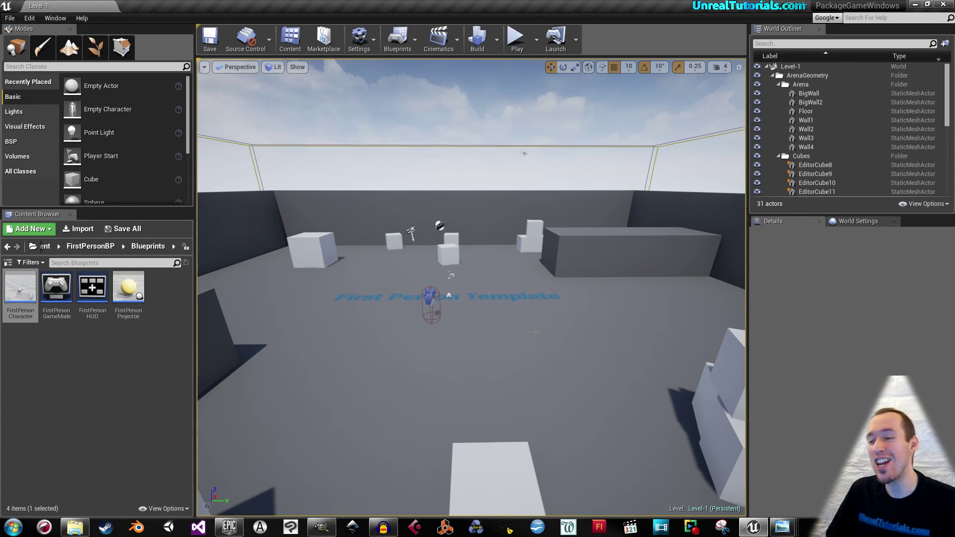
# Save the Level-1 map, close the editor, and browse the Reflections (D:) drive.
pyautogui.click(211, 42)
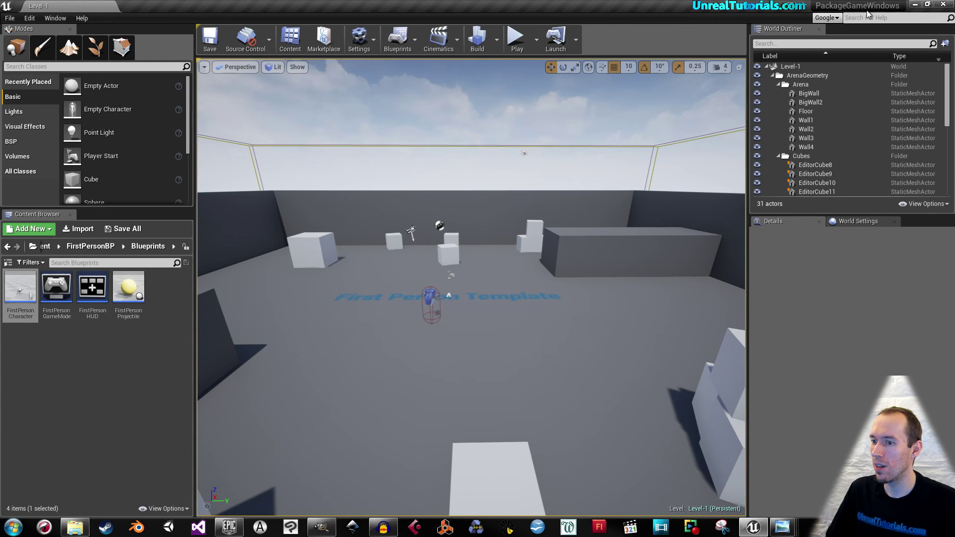
pyautogui.click(938, 5)
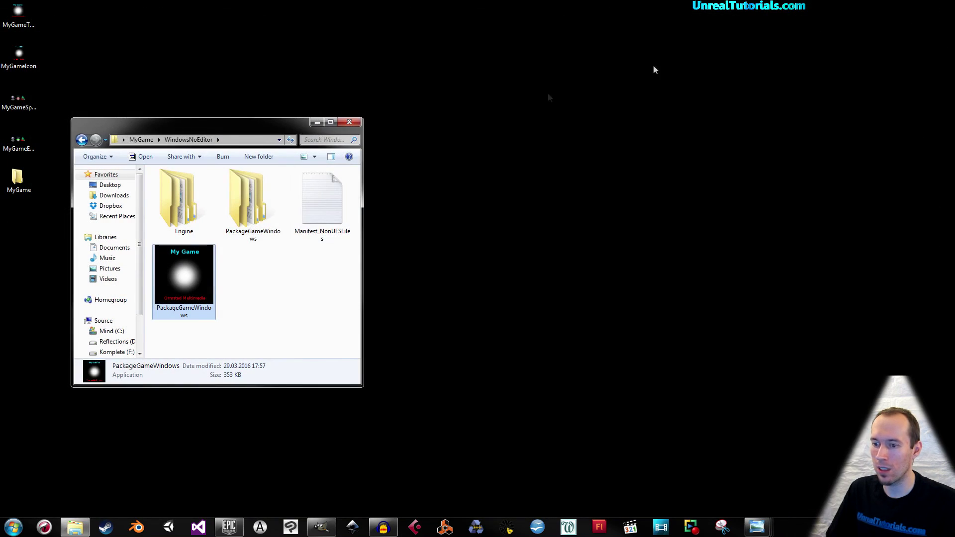
pyautogui.click(122, 341)
pyautogui.click(180, 320)
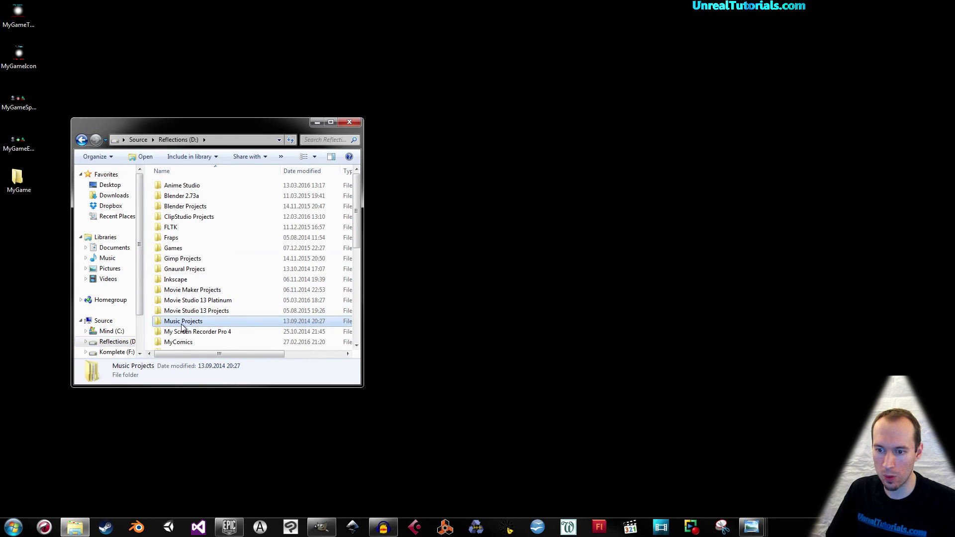
pyautogui.scroll(-3, 182, 326)
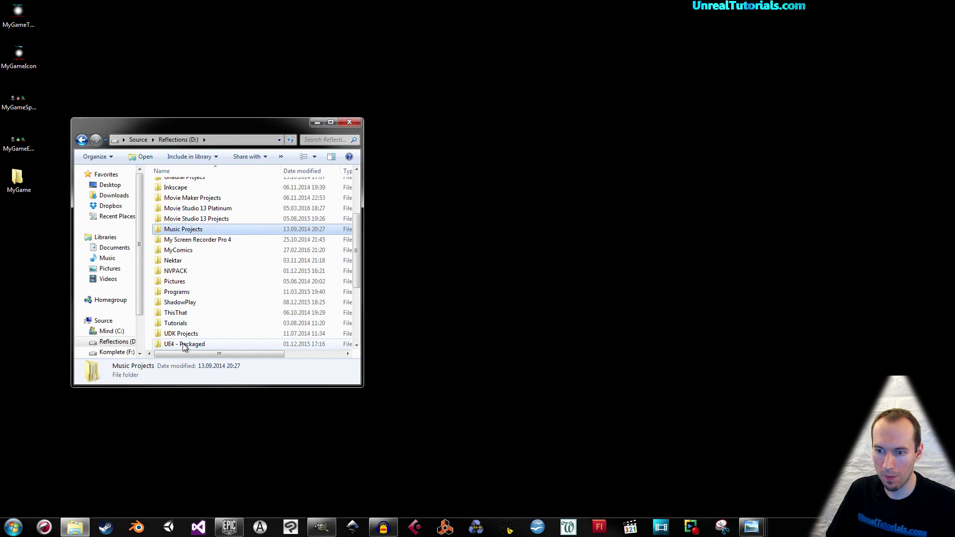
pyautogui.click(183, 344)
pyautogui.scroll(-3, 183, 344)
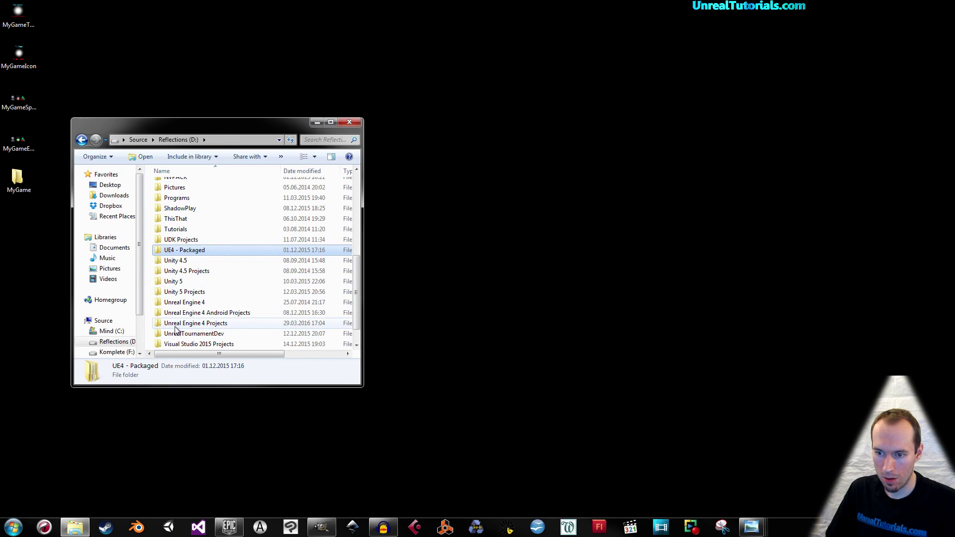
# Launch the PackageGameWindows project file from Unreal Engine 4 Projects > PackageGameWindows.
pyautogui.doubleClick(175, 326)
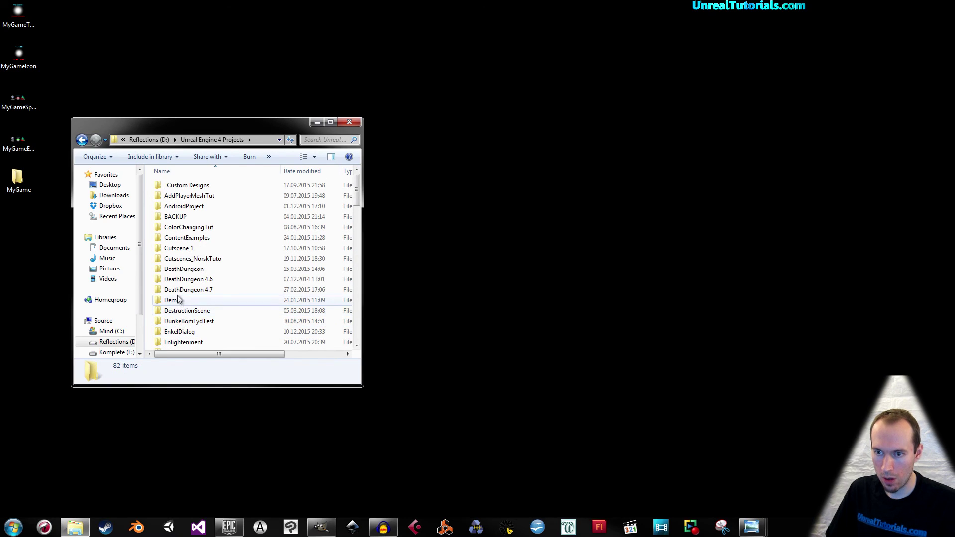
pyautogui.click(192, 248)
pyautogui.scroll(-9, 193, 249)
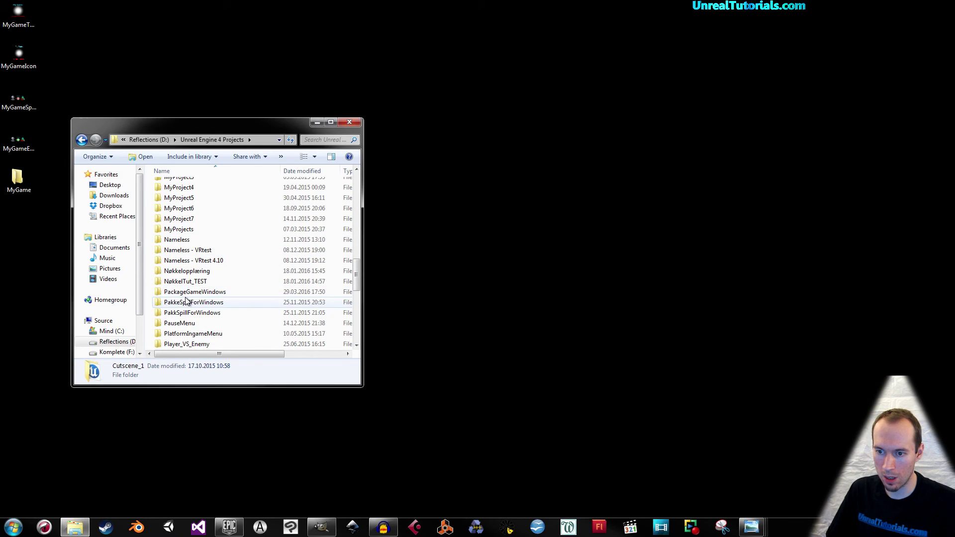
pyautogui.doubleClick(187, 293)
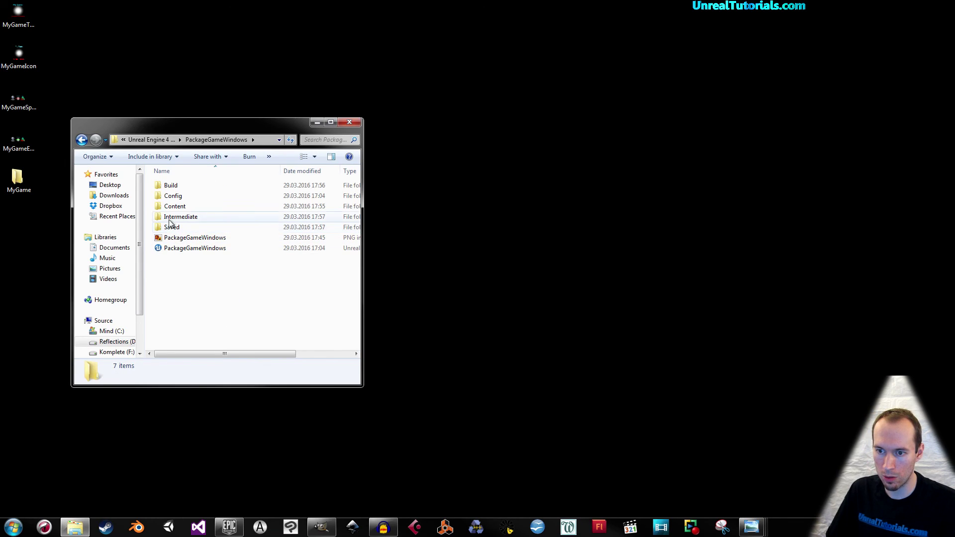
pyautogui.click(172, 249)
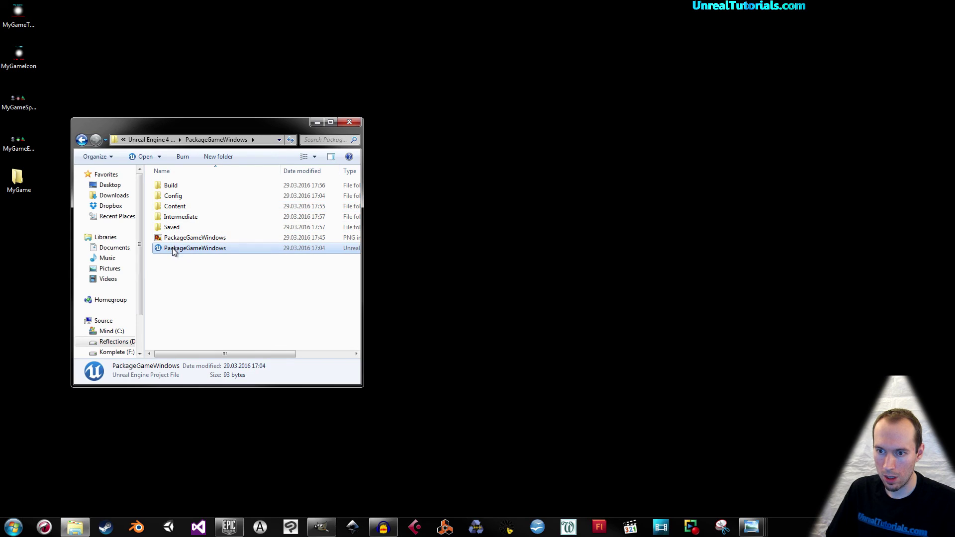
pyautogui.doubleClick(178, 252)
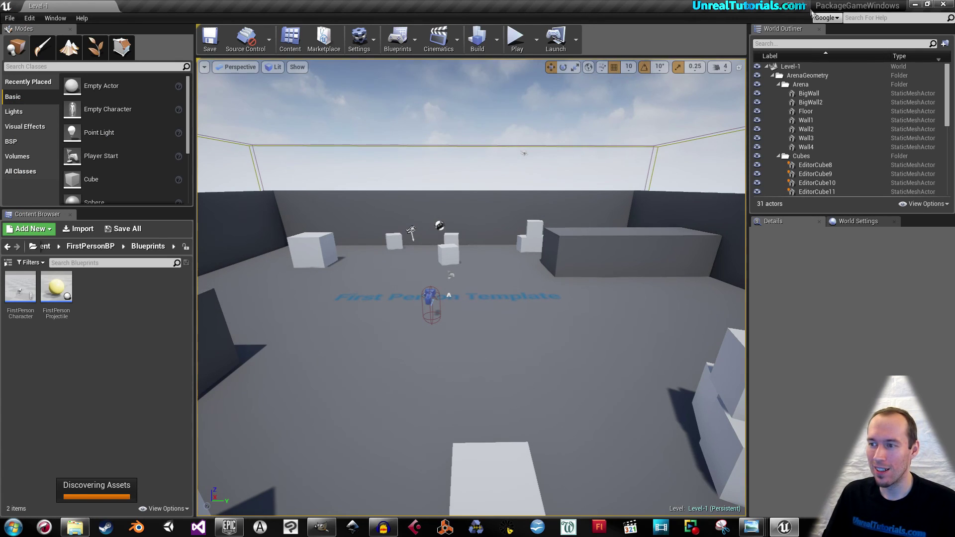
# Minimize the reopened editor and deselect the project file in Explorer.
pyautogui.click(914, 5)
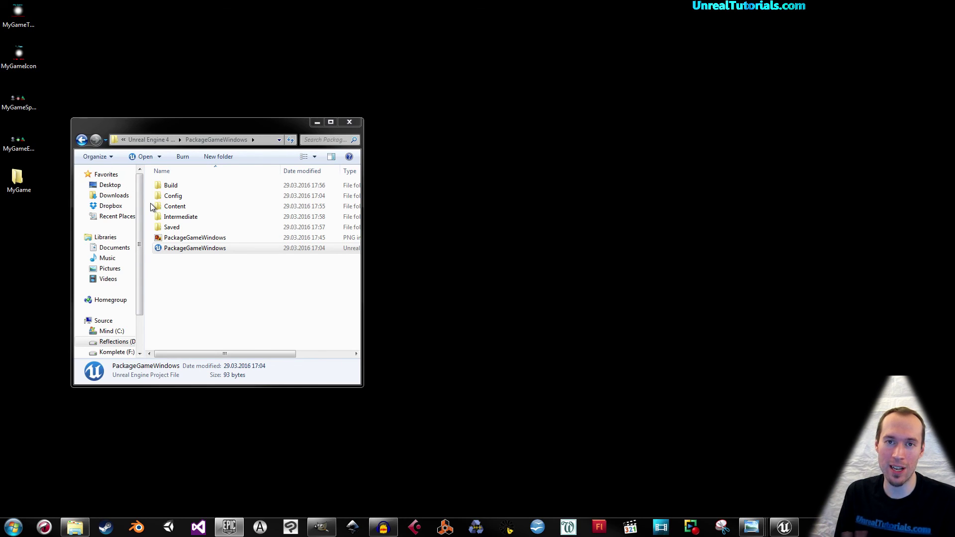
pyautogui.click(206, 336)
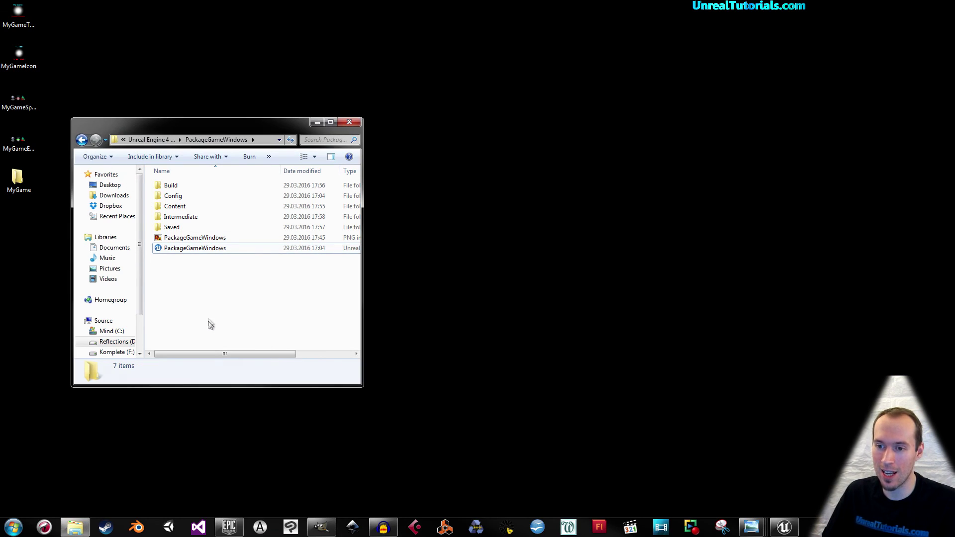
# Reopen the PackageGameWindows project folder and look inside its Config folder.
pyautogui.moveTo(161, 131); pyautogui.dragTo(217, 129)
pyautogui.click(137, 138)
pyautogui.doubleClick(252, 343)
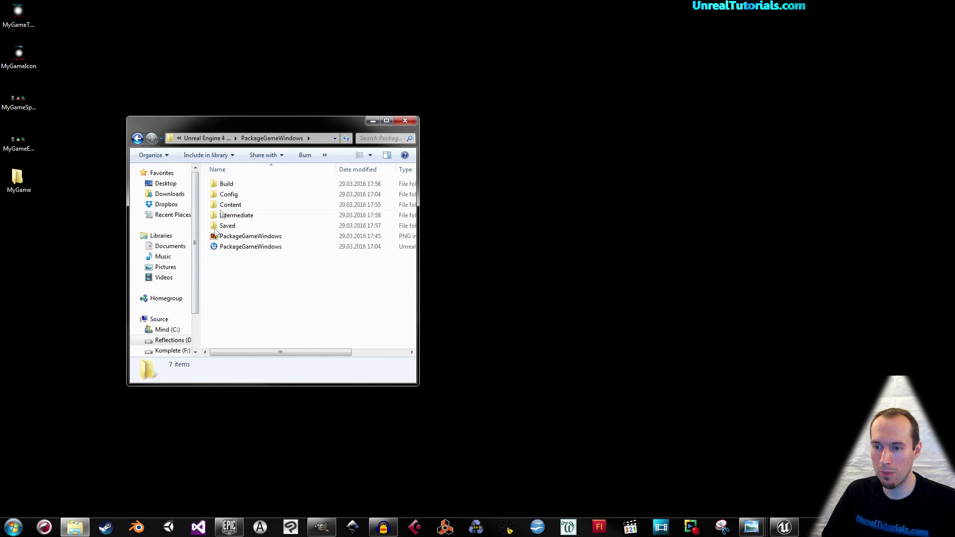
pyautogui.click(241, 237)
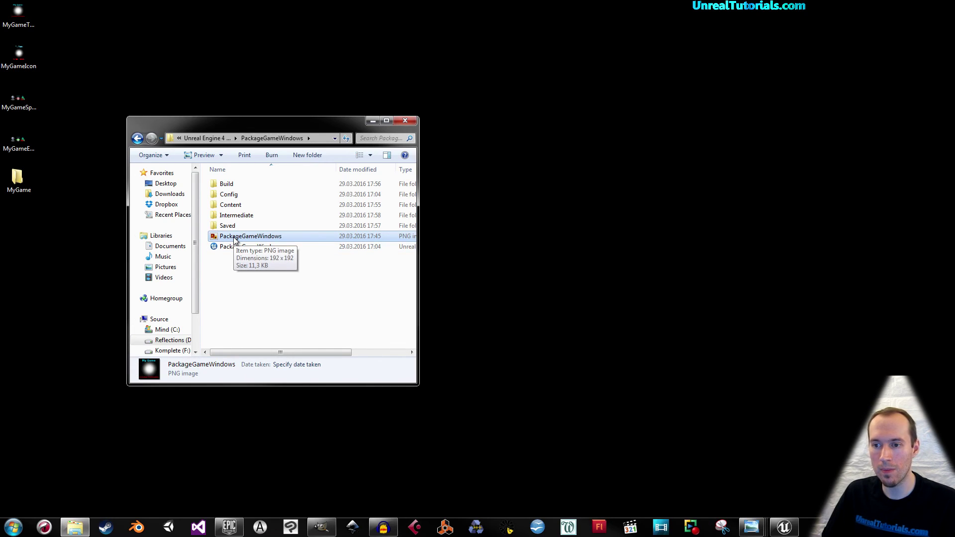
pyautogui.click(228, 198)
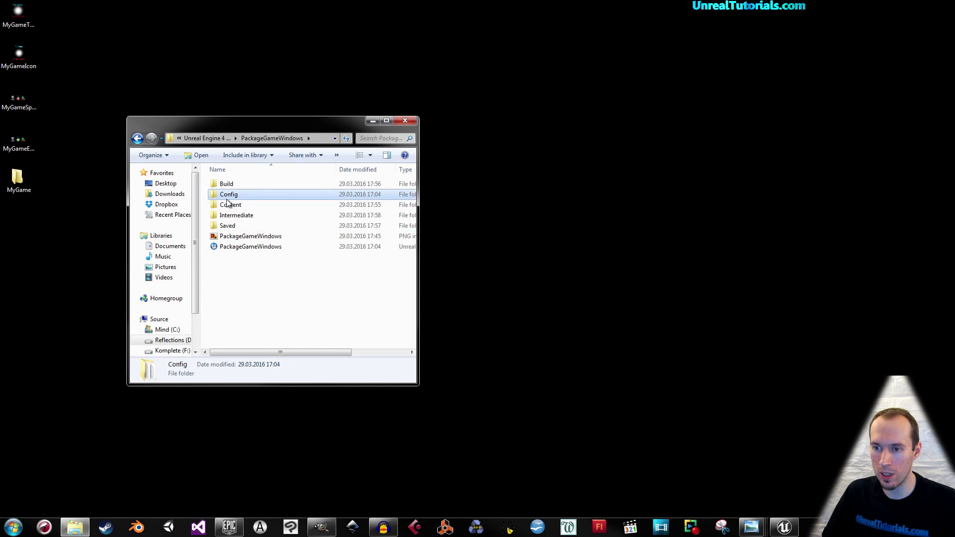
pyautogui.doubleClick(227, 198)
pyautogui.click(138, 138)
# Open Content > Splash, select the EdSplash and Splash images, then return to Content.
pyautogui.click(219, 205)
pyautogui.doubleClick(215, 206)
pyautogui.doubleClick(237, 237)
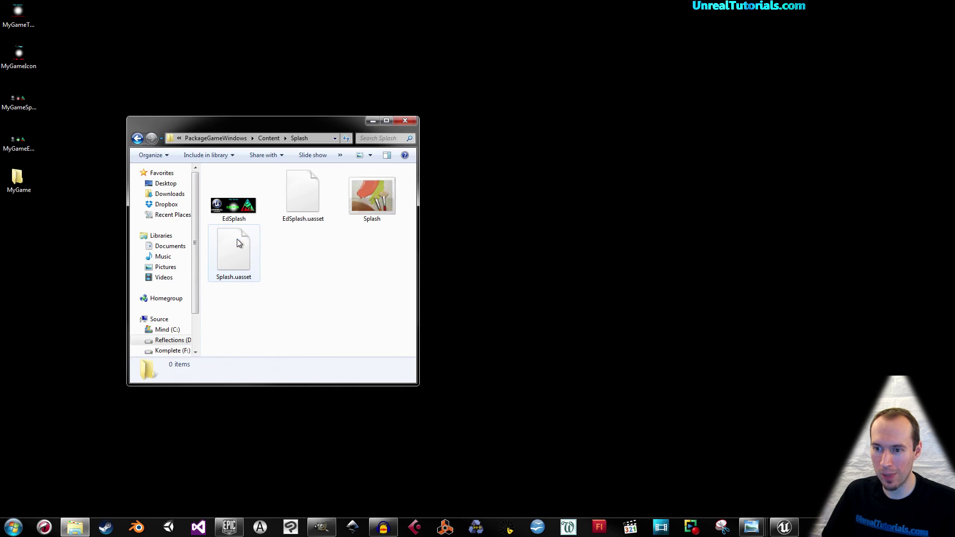
pyautogui.click(234, 205)
pyautogui.click(371, 201)
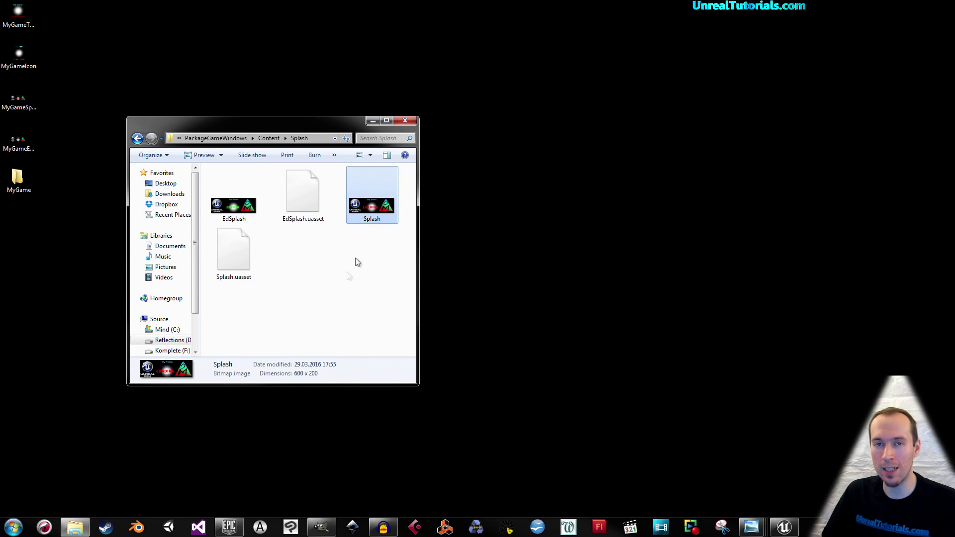
pyautogui.click(339, 300)
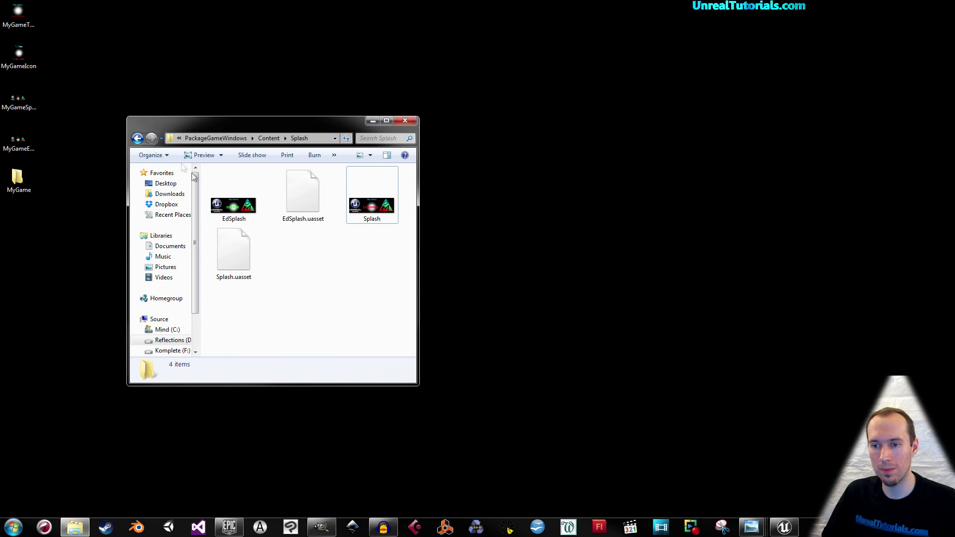
pyautogui.click(138, 139)
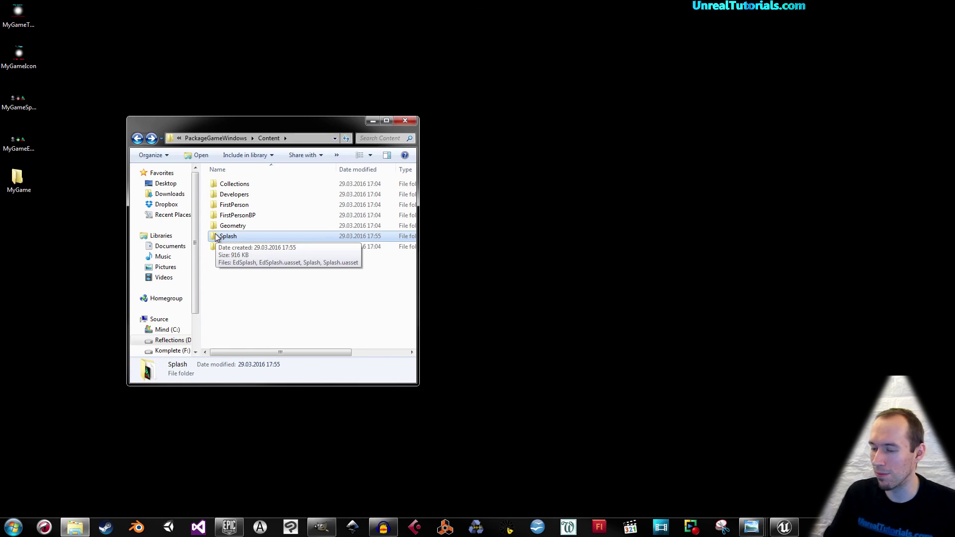
pyautogui.click(264, 304)
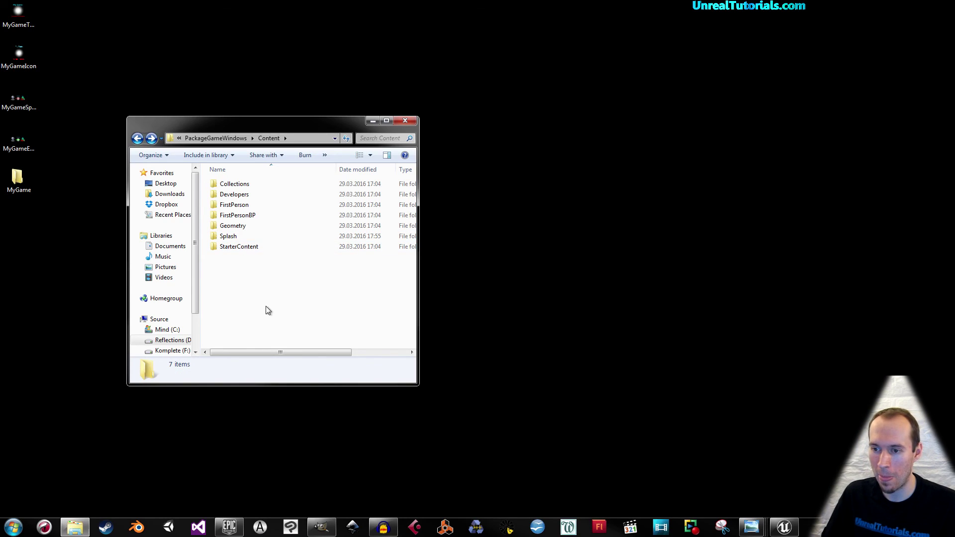